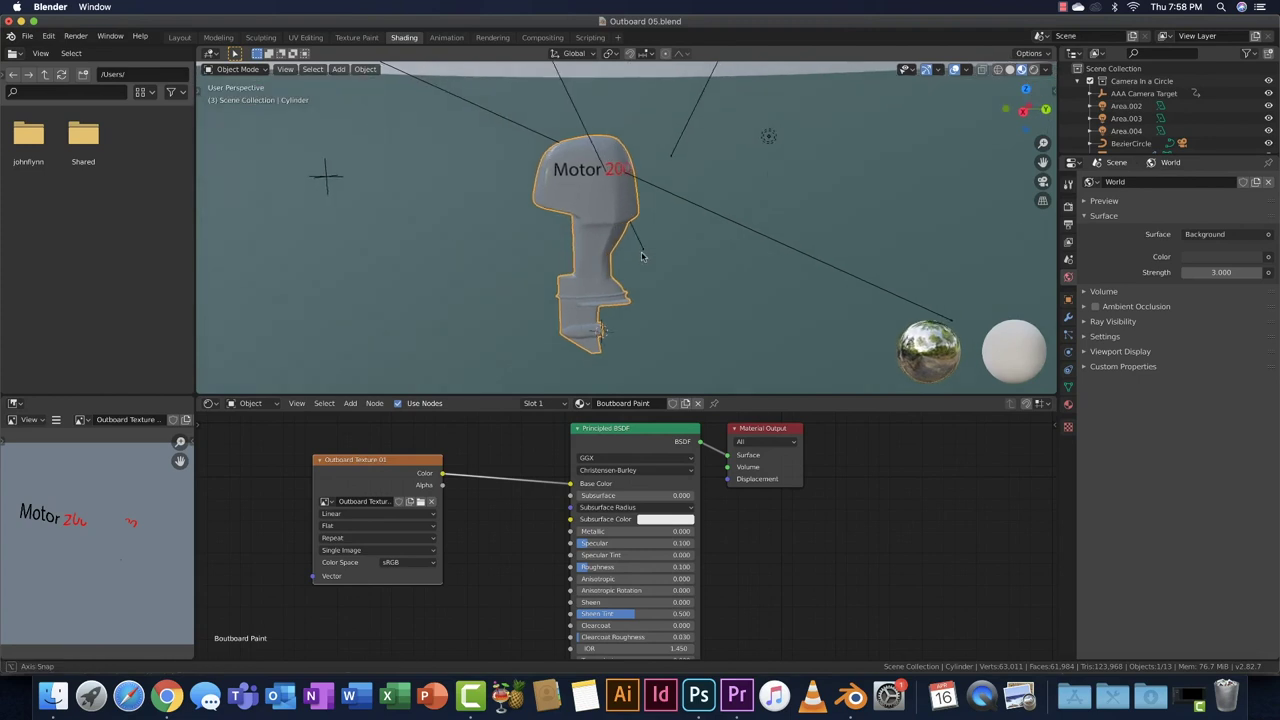
- Zoom and orbit the 3D viewport in close around the cowling's Motor 200 lettering
scroll(602, 193, up, 6)
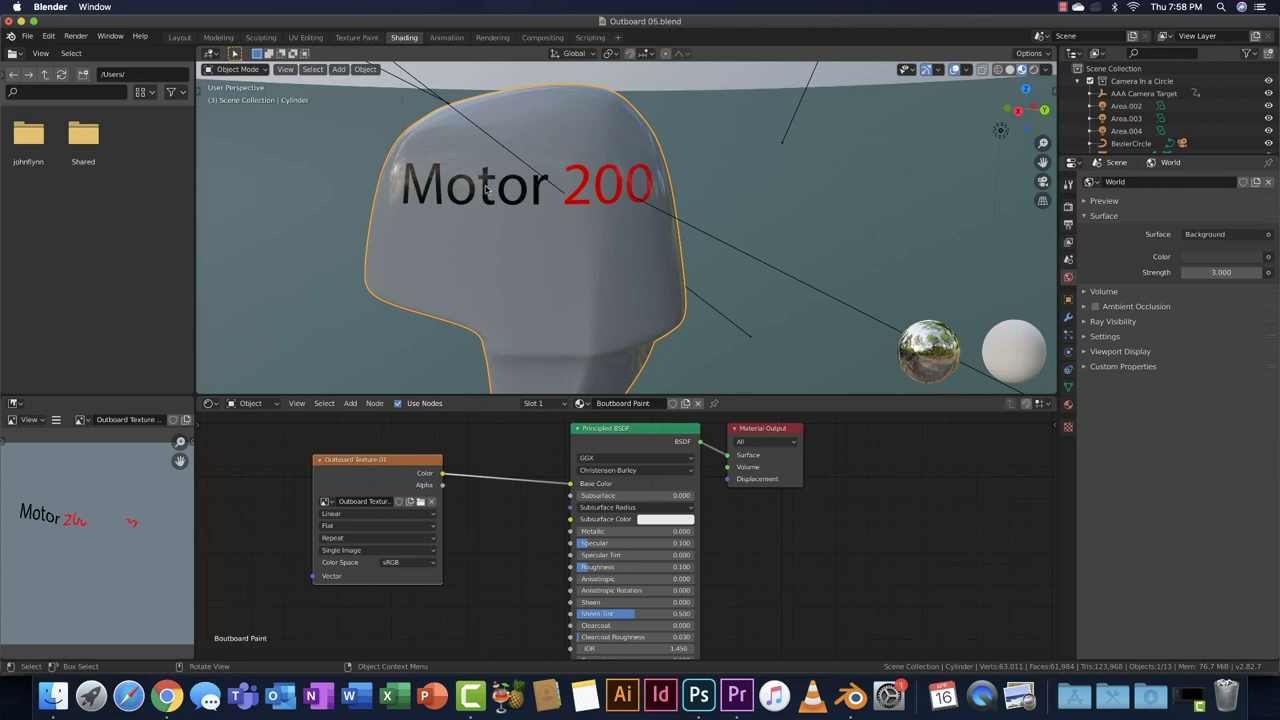
middle_drag(518, 190, 543, 240)
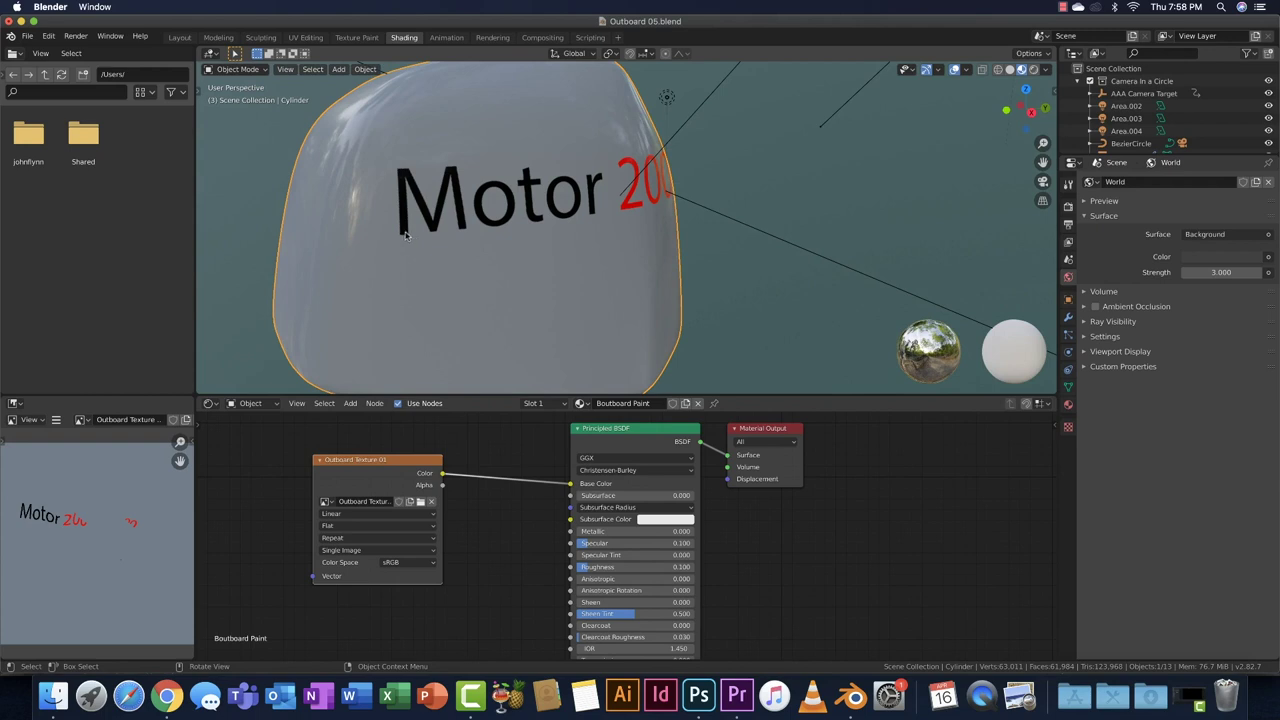
scroll(525, 208, up, 2)
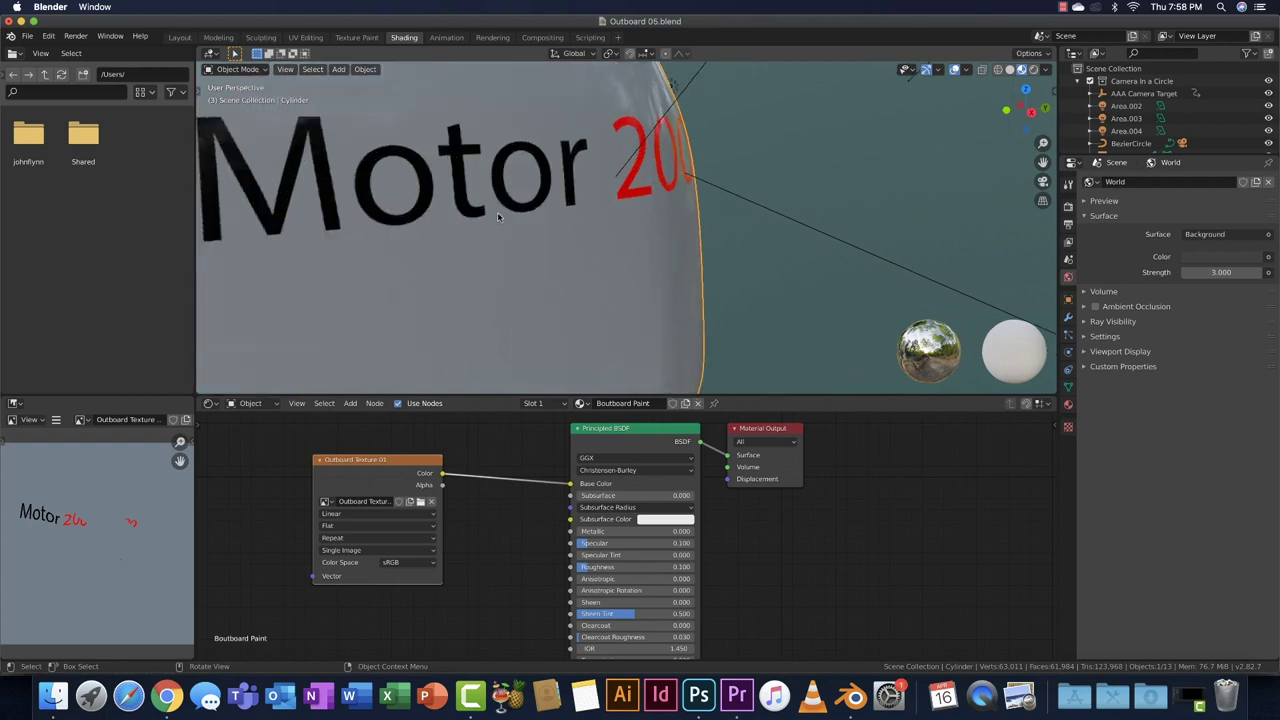
scroll(497, 212, down, 3)
middle_drag(497, 212, 533, 238)
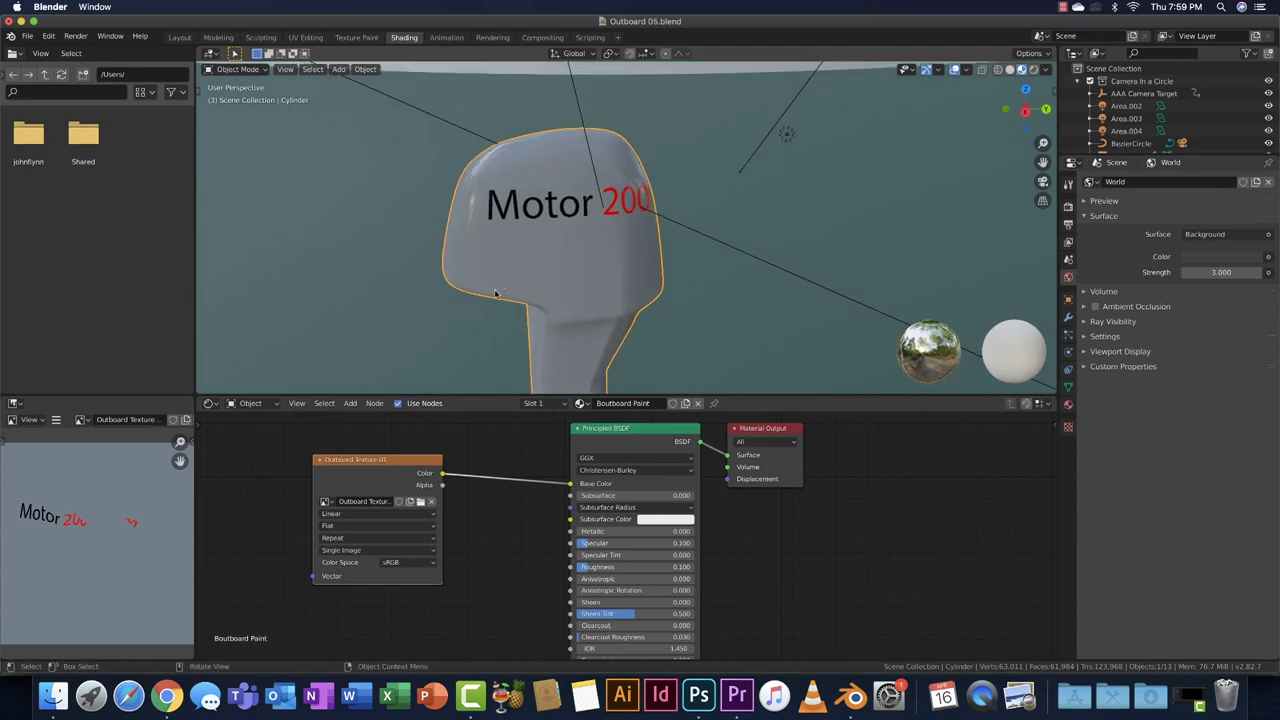
- Widen the texture image editor and zoom and pan it onto the Motor 200 lettering
drag(196, 494, 365, 476)
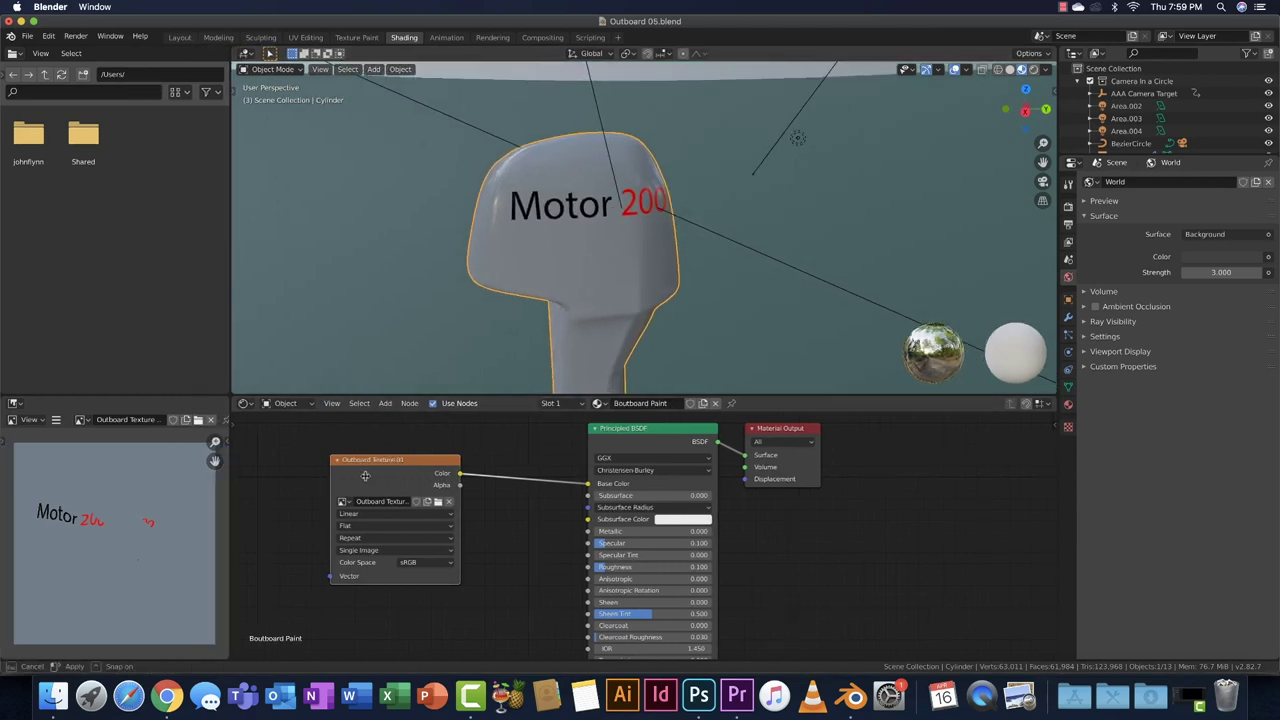
scroll(240, 510, up, 6)
middle_drag(186, 509, 283, 571)
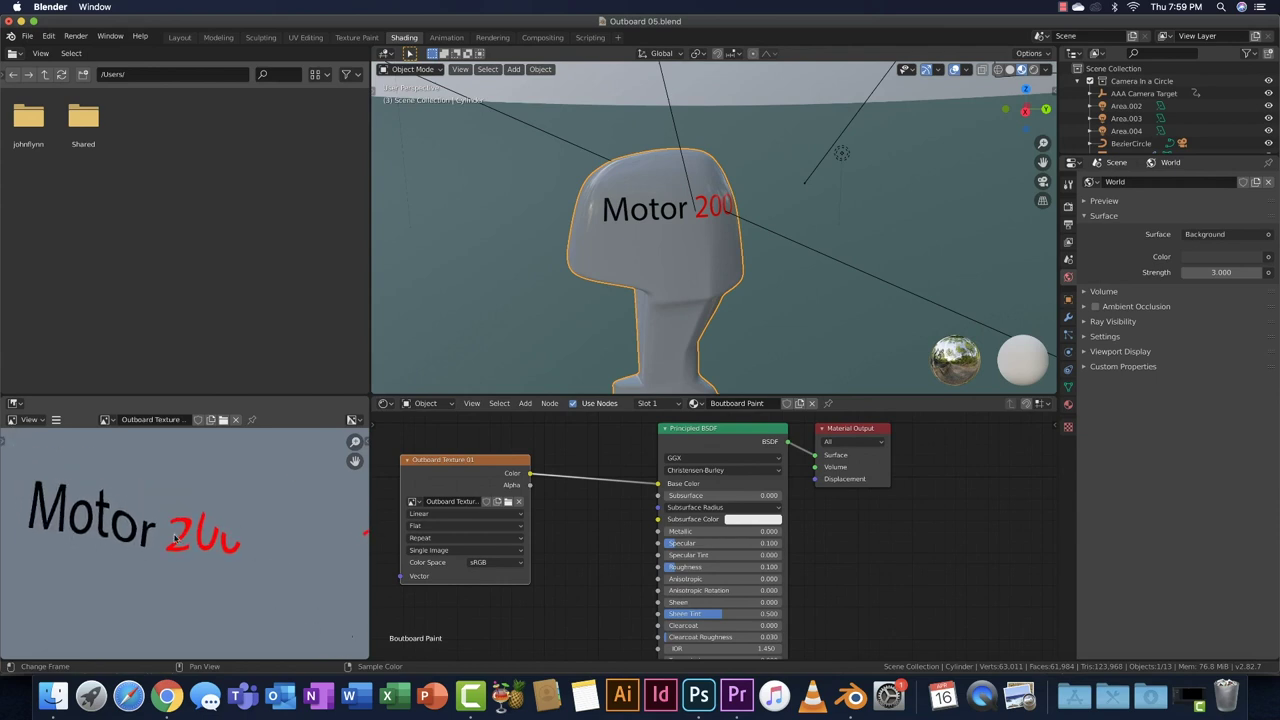
- Put the cowling into Edit Mode to show its vertices and edges, then orbit around the mesh
key(Tab)
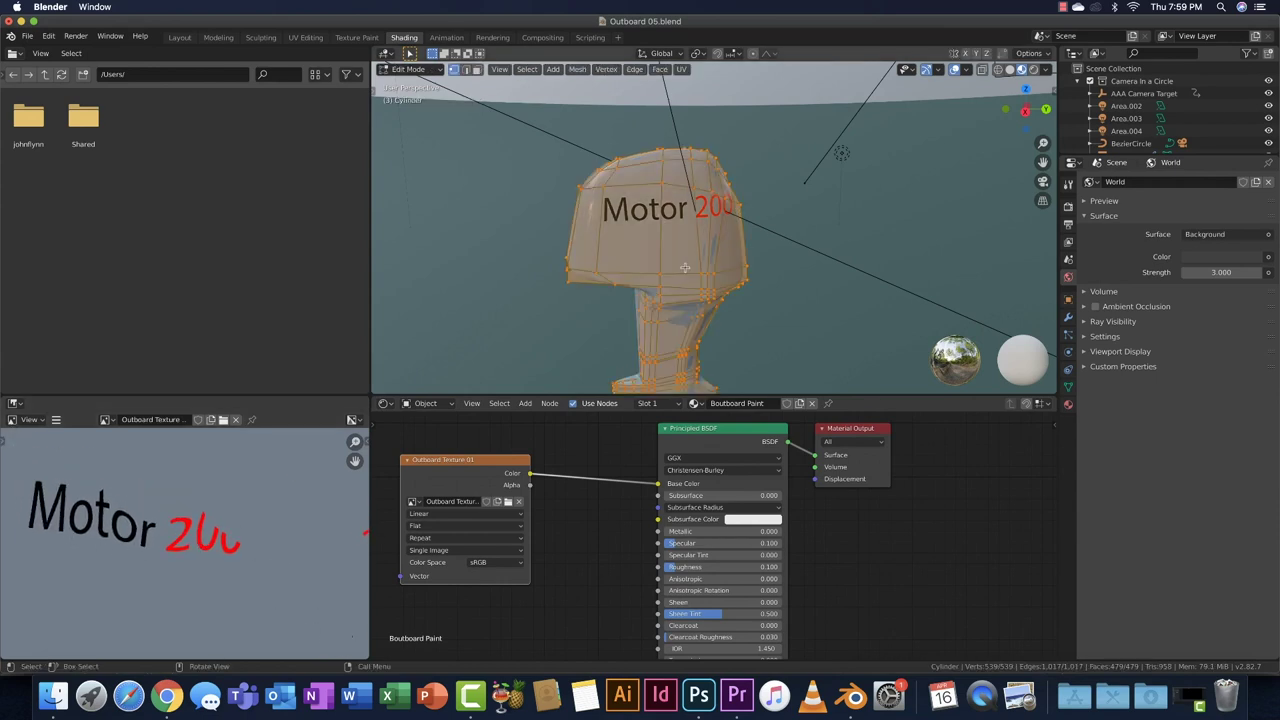
scroll(220, 515, down, 5)
scroll(220, 515, up, 10)
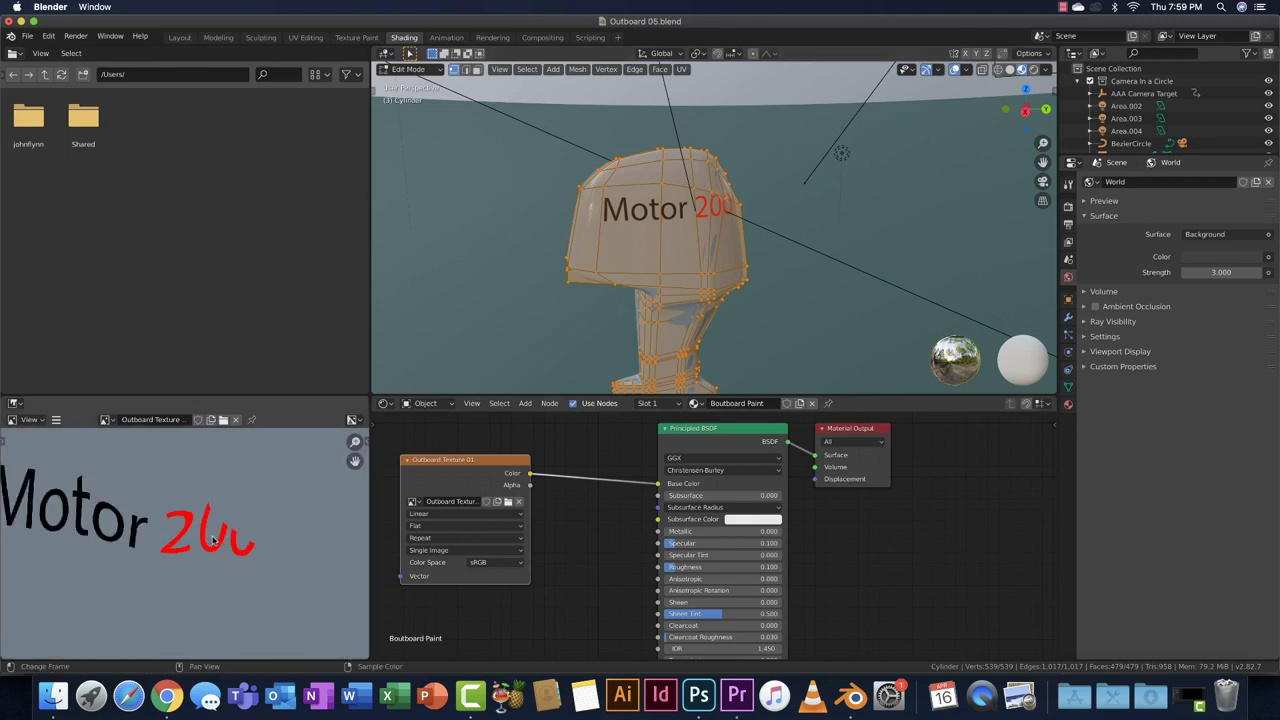
scroll(214, 536, down, 4)
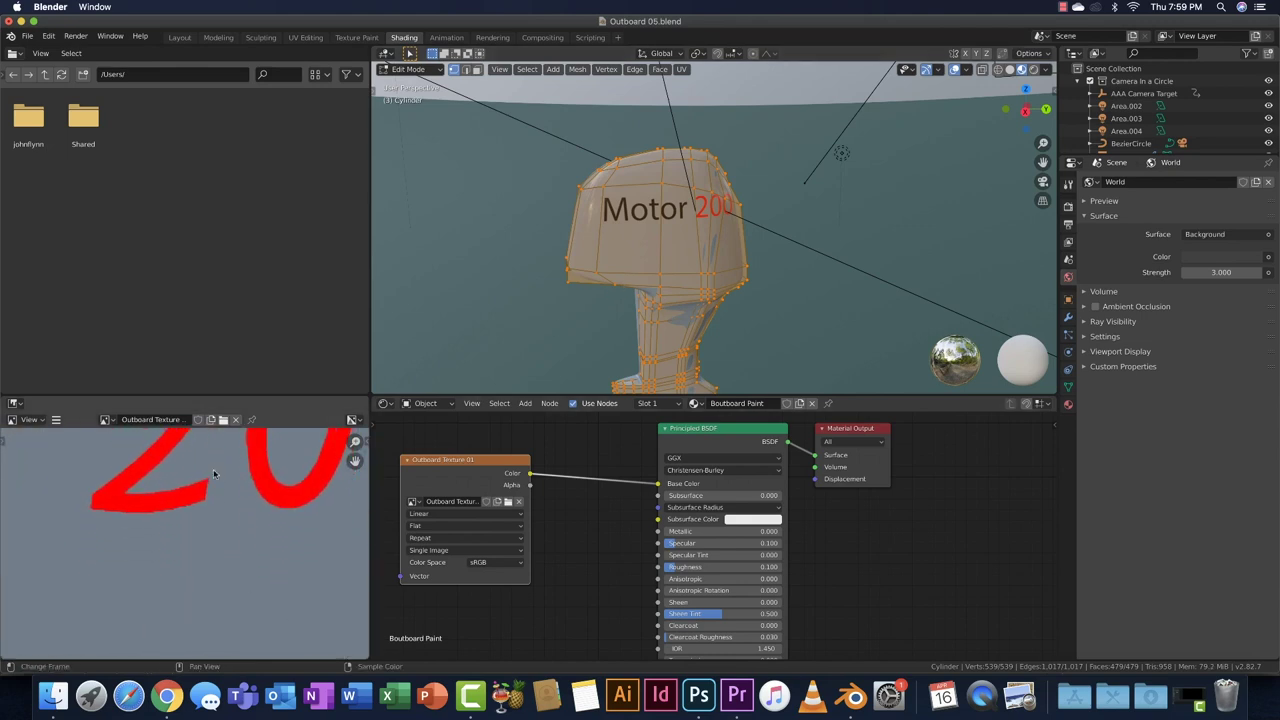
scroll(227, 495, down, 2)
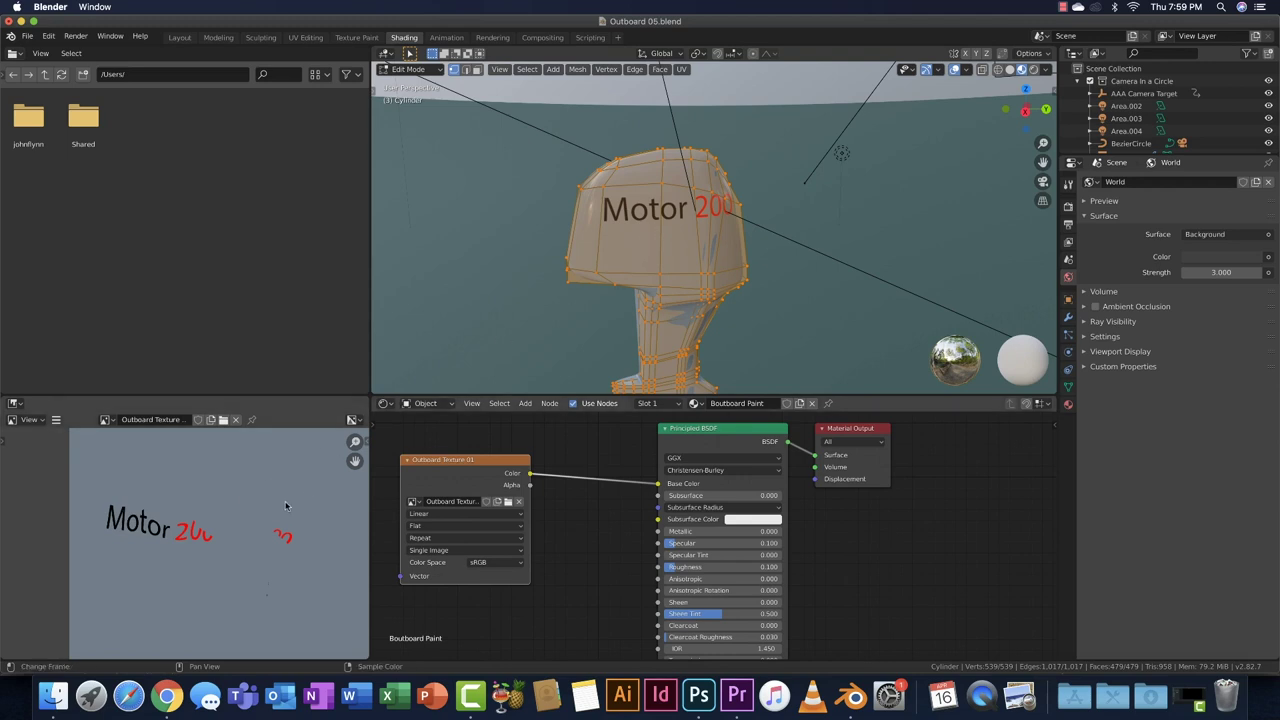
scroll(560, 540, down, 1)
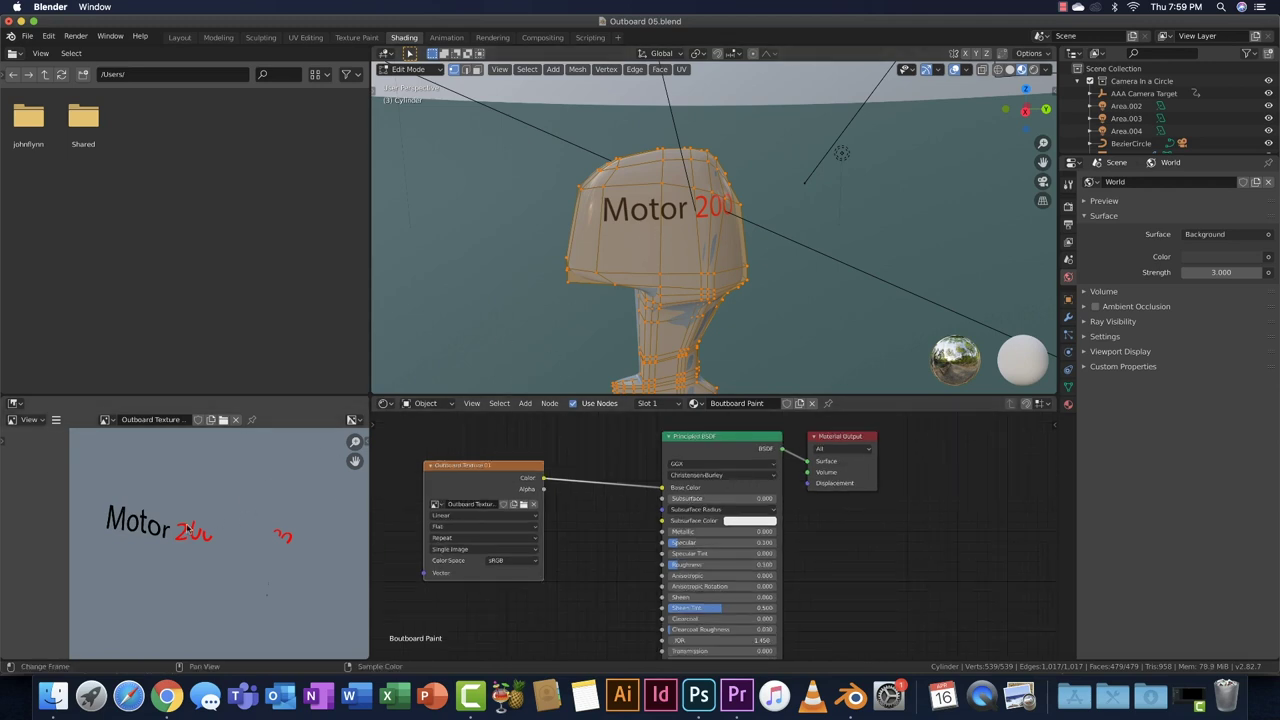
mouse_move(678, 238)
middle_down()
mouse_move(650, 236)
mouse_move(702, 245)
middle_up()
scroll(666, 235, up, 3)
scroll(686, 249, down, 3)
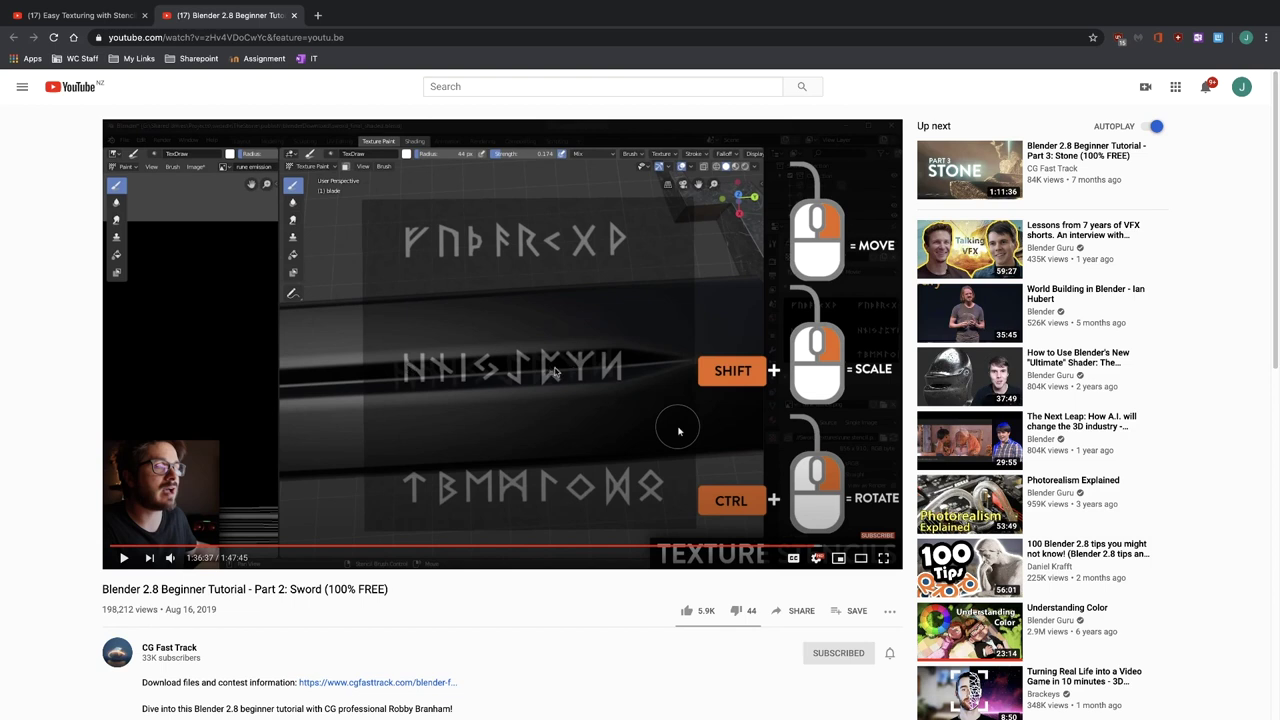
- Bring up the 'Easy Texturing with Stencils' video and select the word Stencils in its title
click(112, 20)
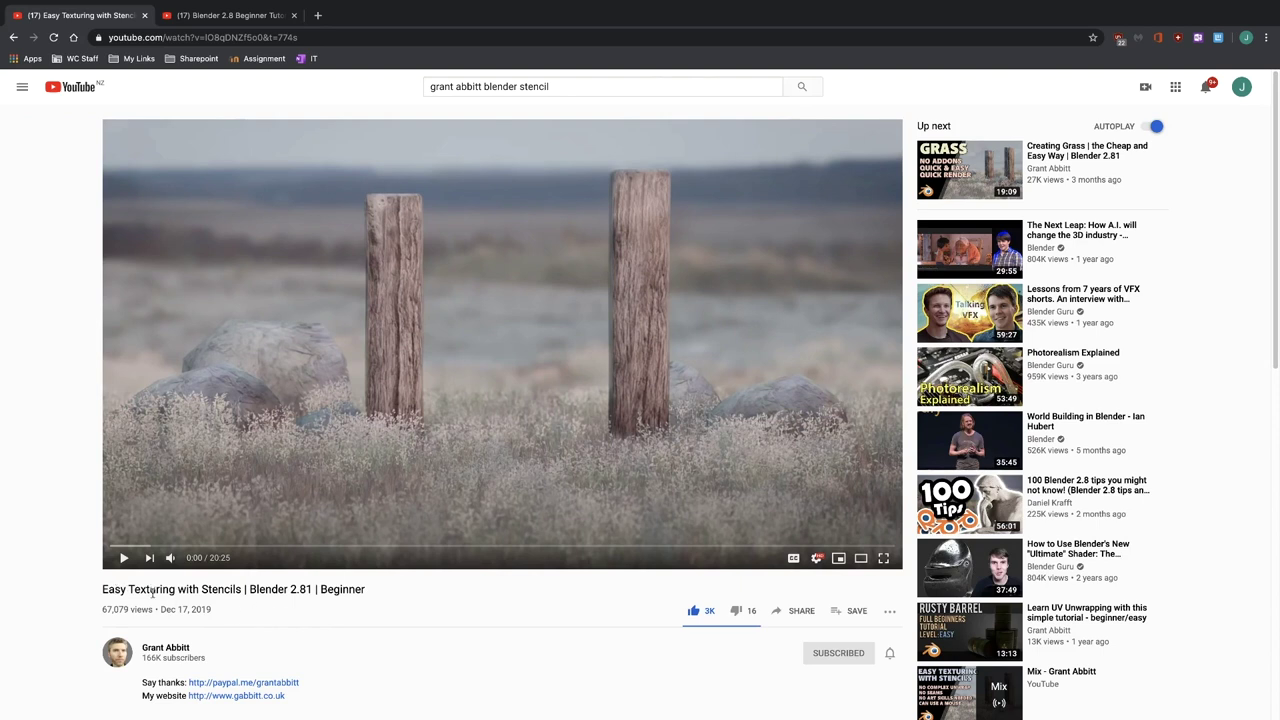
double_click(212, 593)
- Delete the Outboard Texture.01 image node in Blender, briefly checking the Motor 200 document in Photoshop
key(super+Tab)
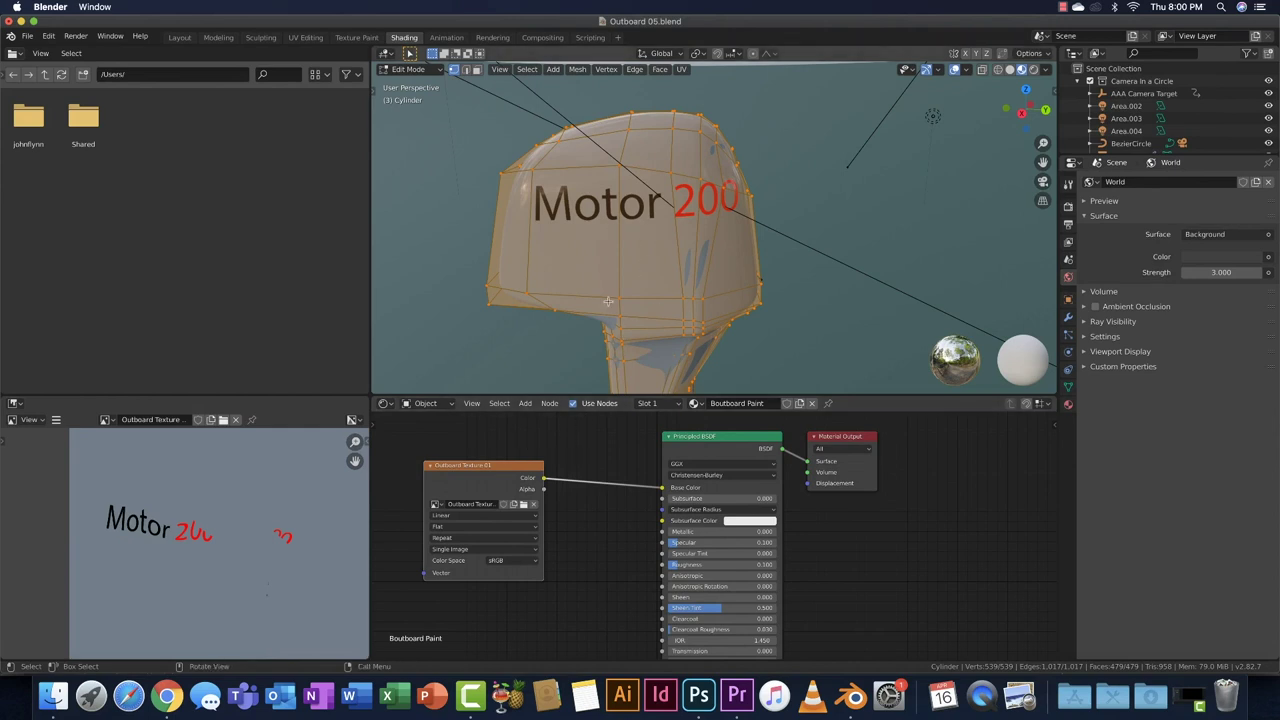
click(511, 468)
key(x)
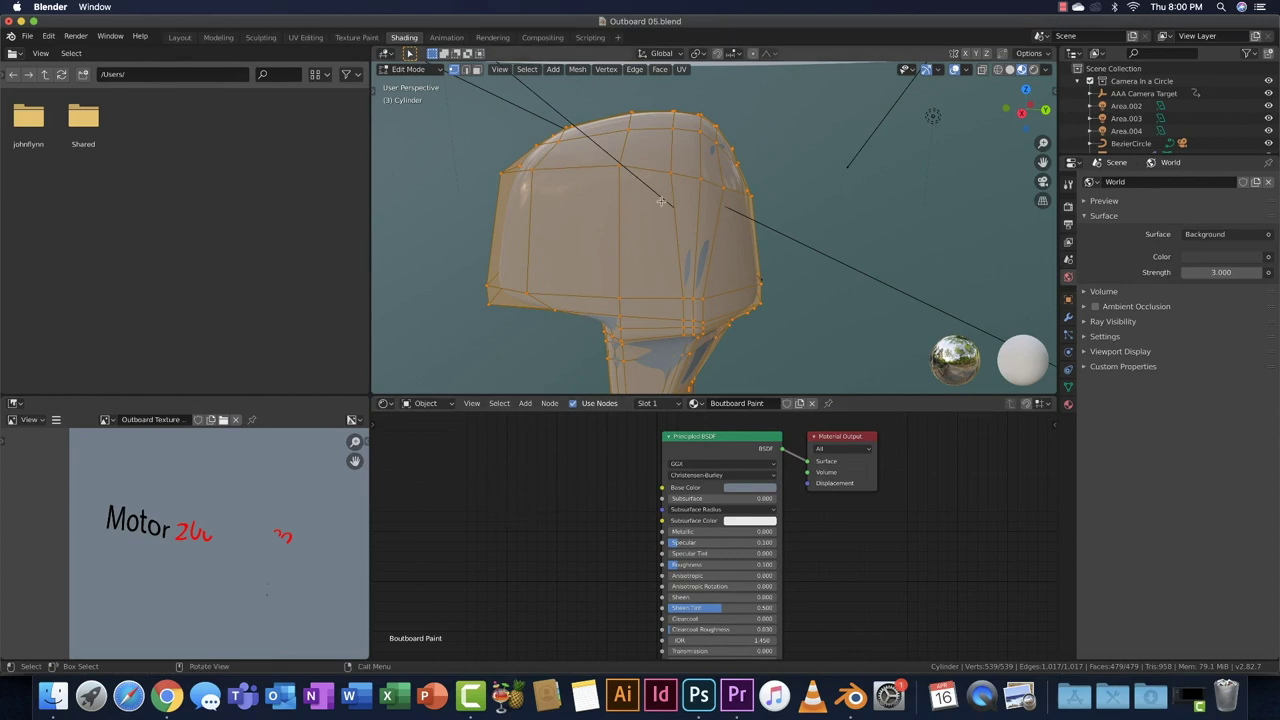
click(699, 695)
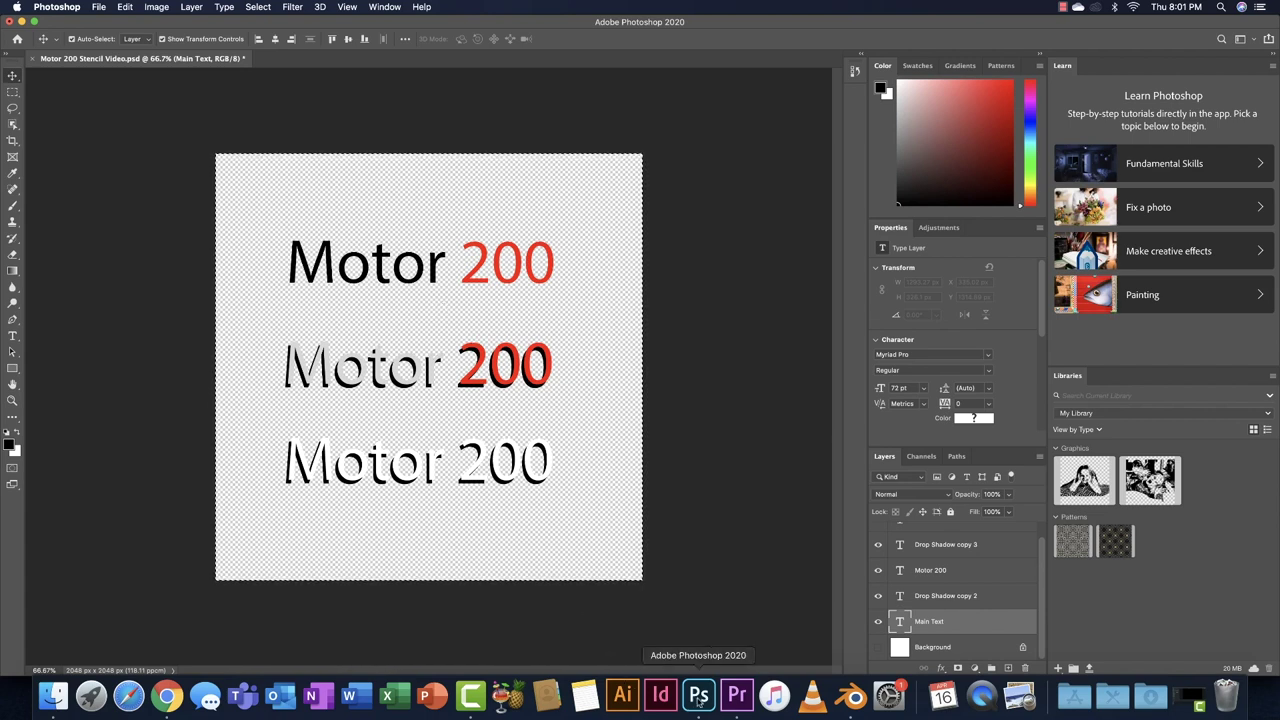
click(838, 694)
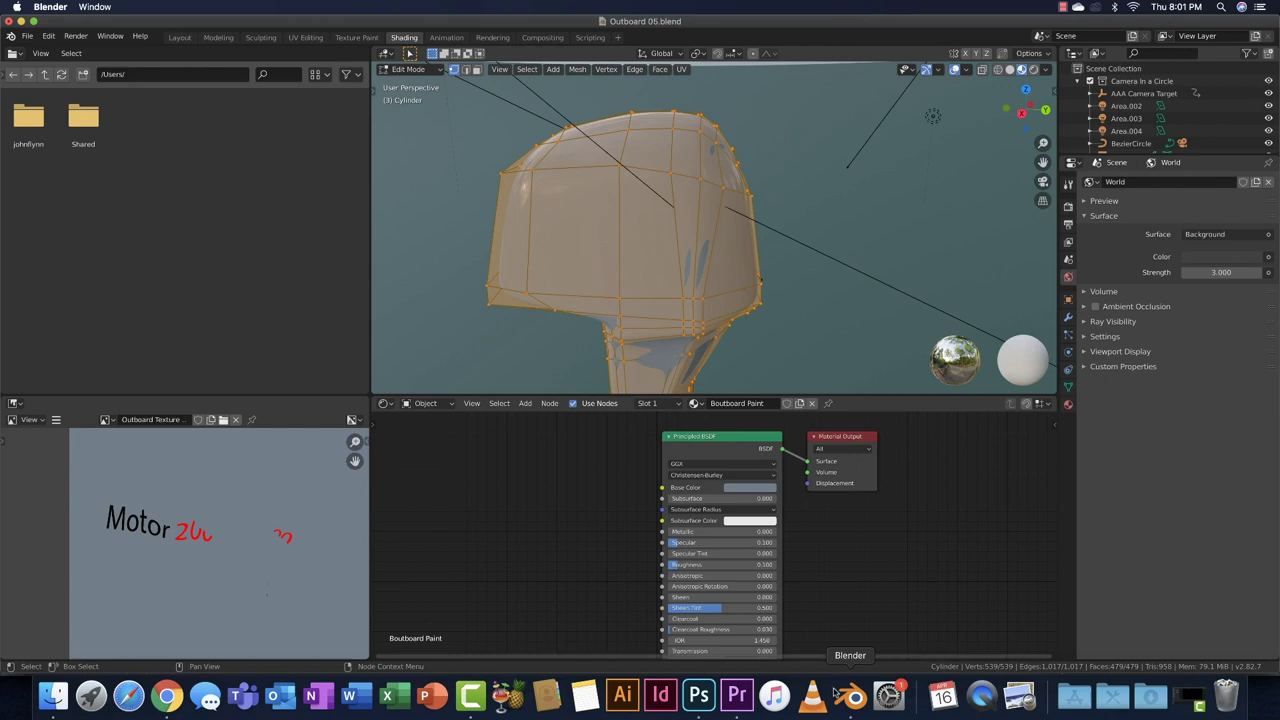
- Re-unwrap the cowling with Smart UV Project using an island margin of 0.06
middle_drag(660, 246, 670, 263)
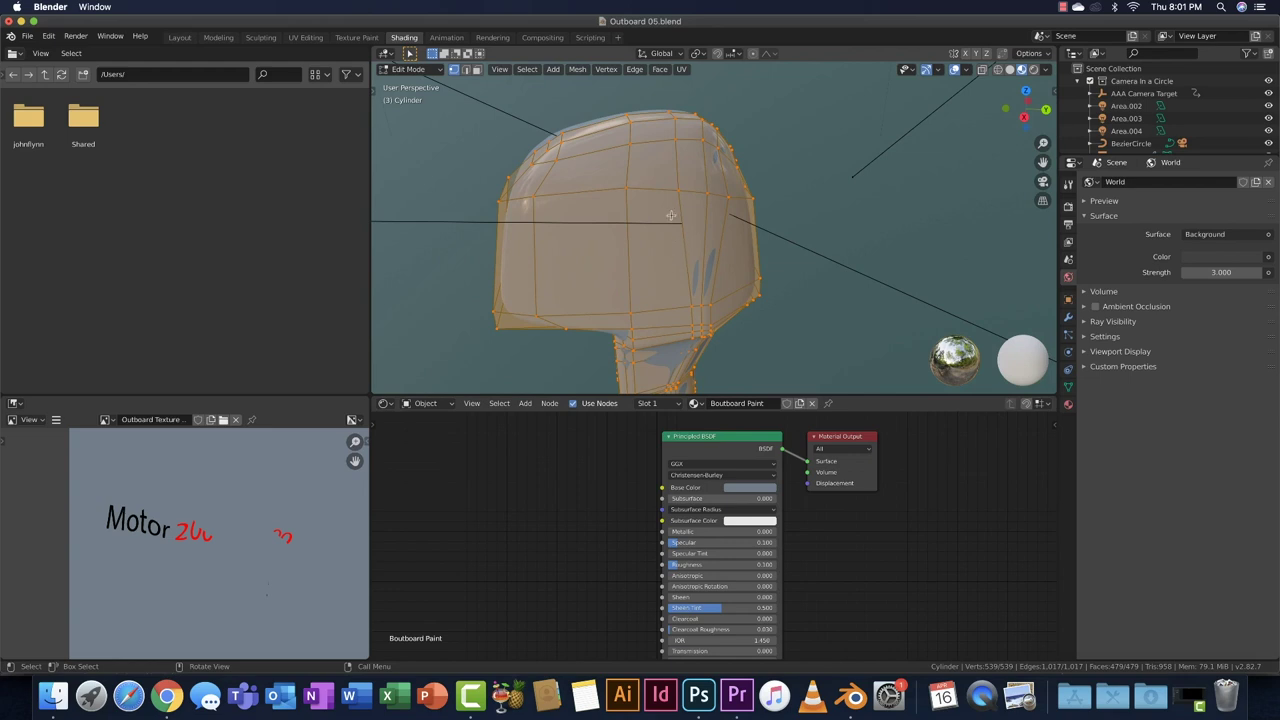
key(u)
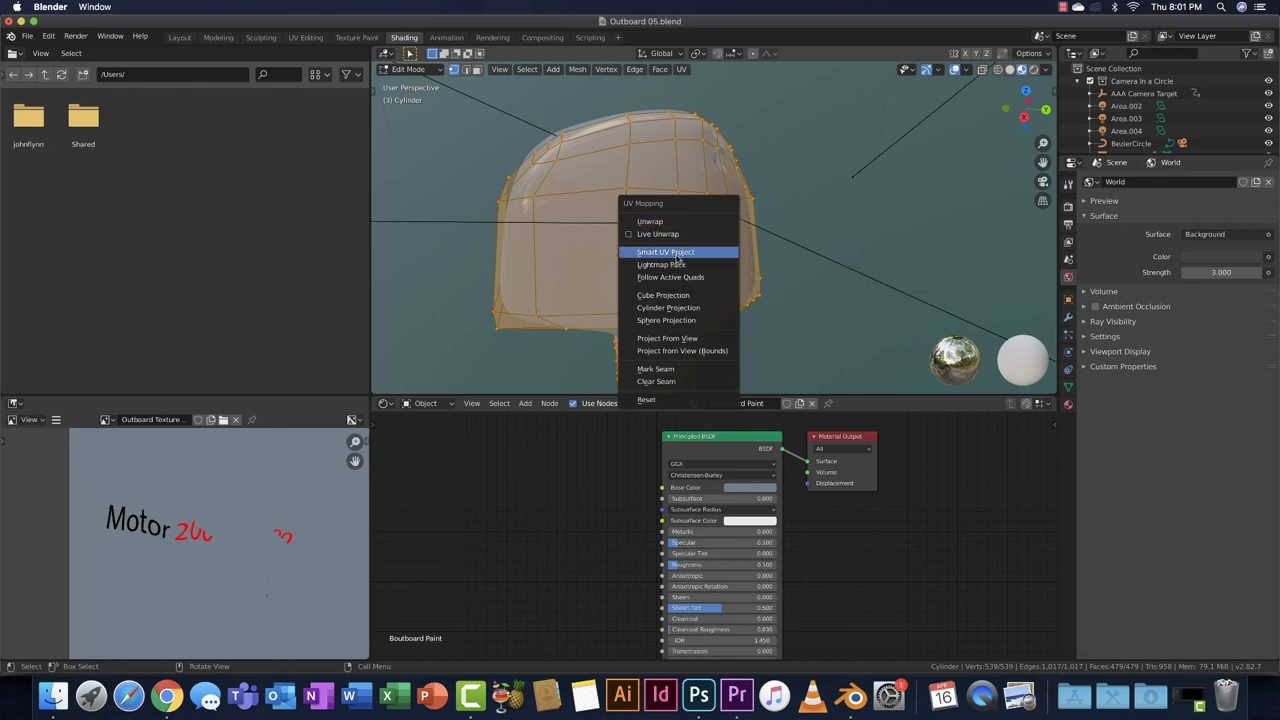
click(677, 255)
drag(696, 284, 712, 284)
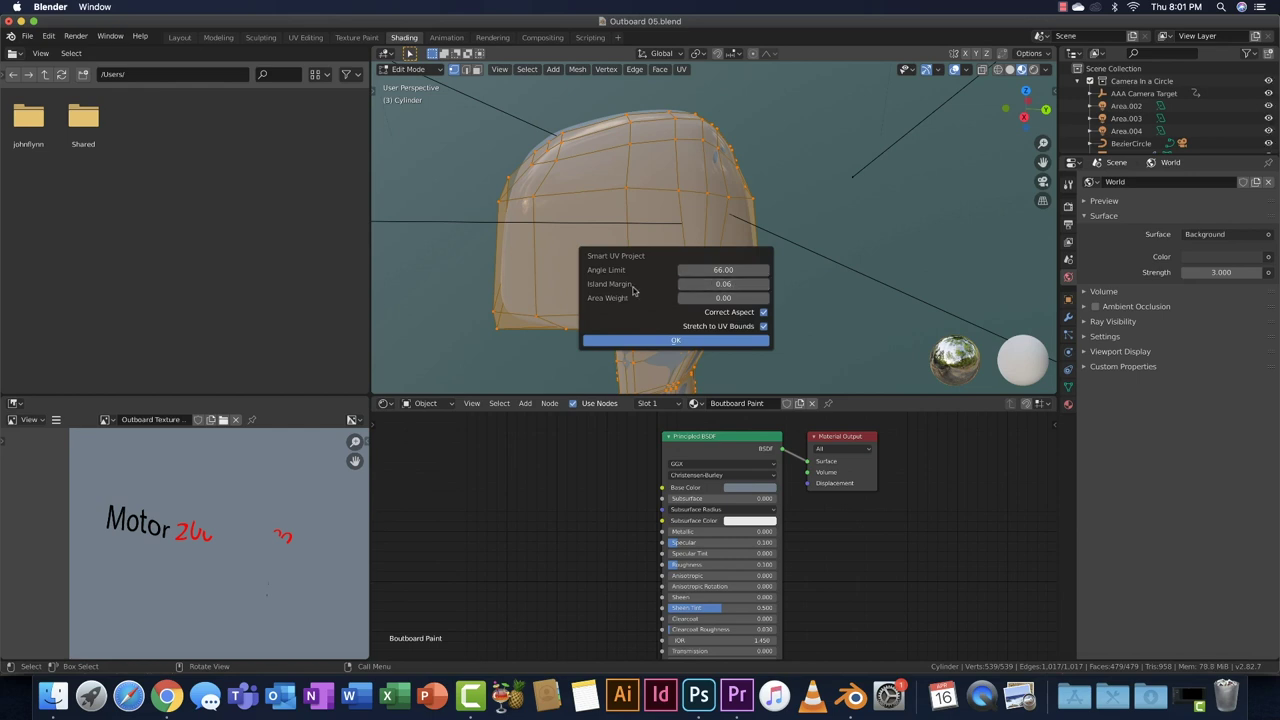
click(686, 340)
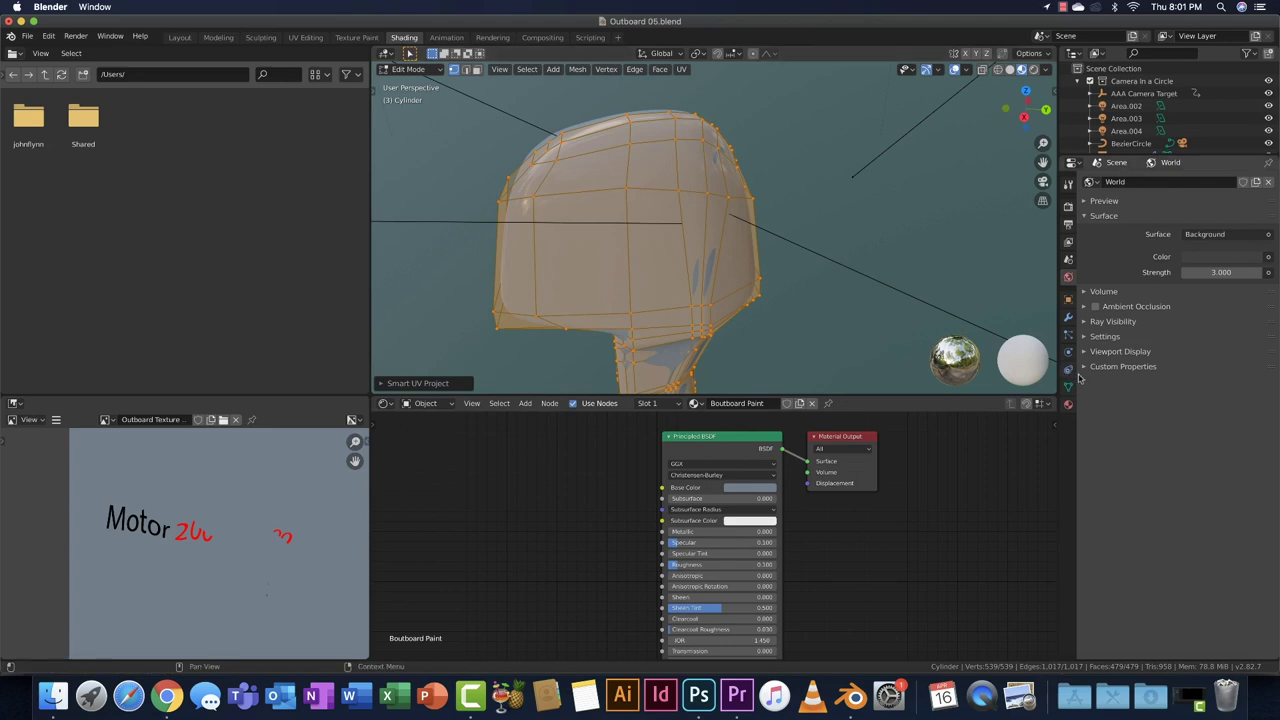
- Check the Boutboard Paint base colour hex 717C89 and clear the old image from the image editor
click(1069, 405)
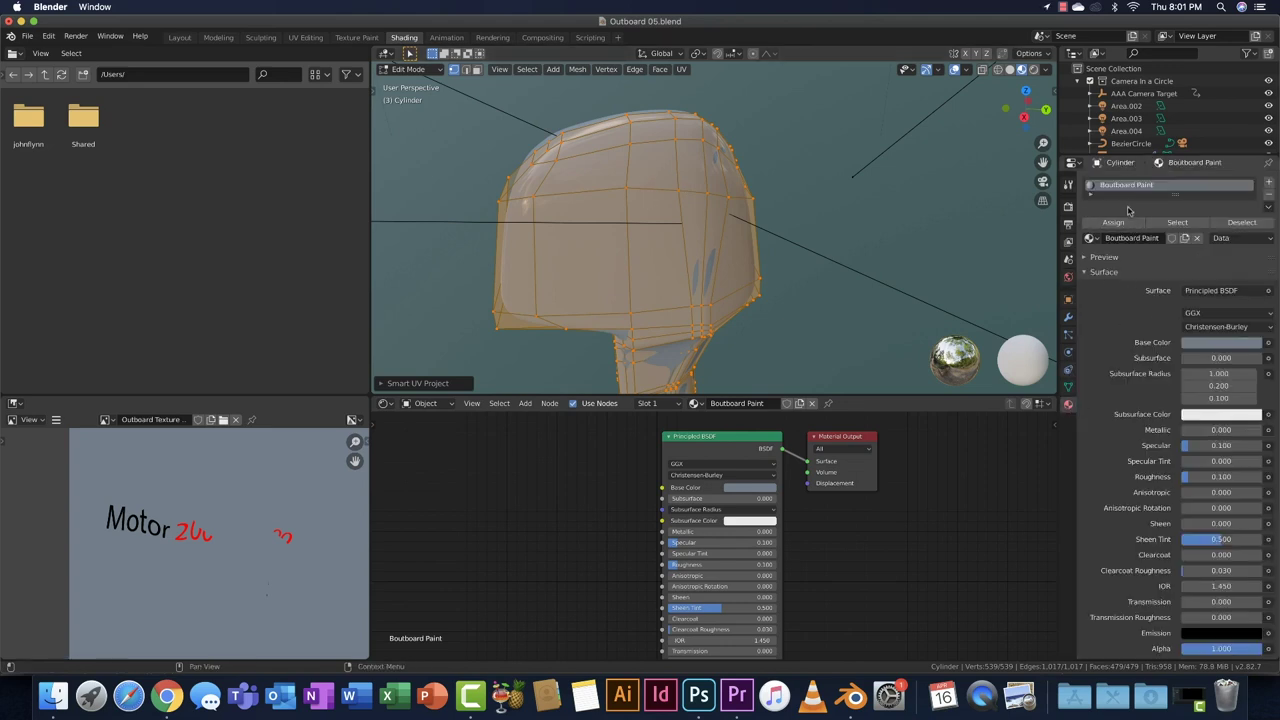
drag(1177, 191, 1180, 236)
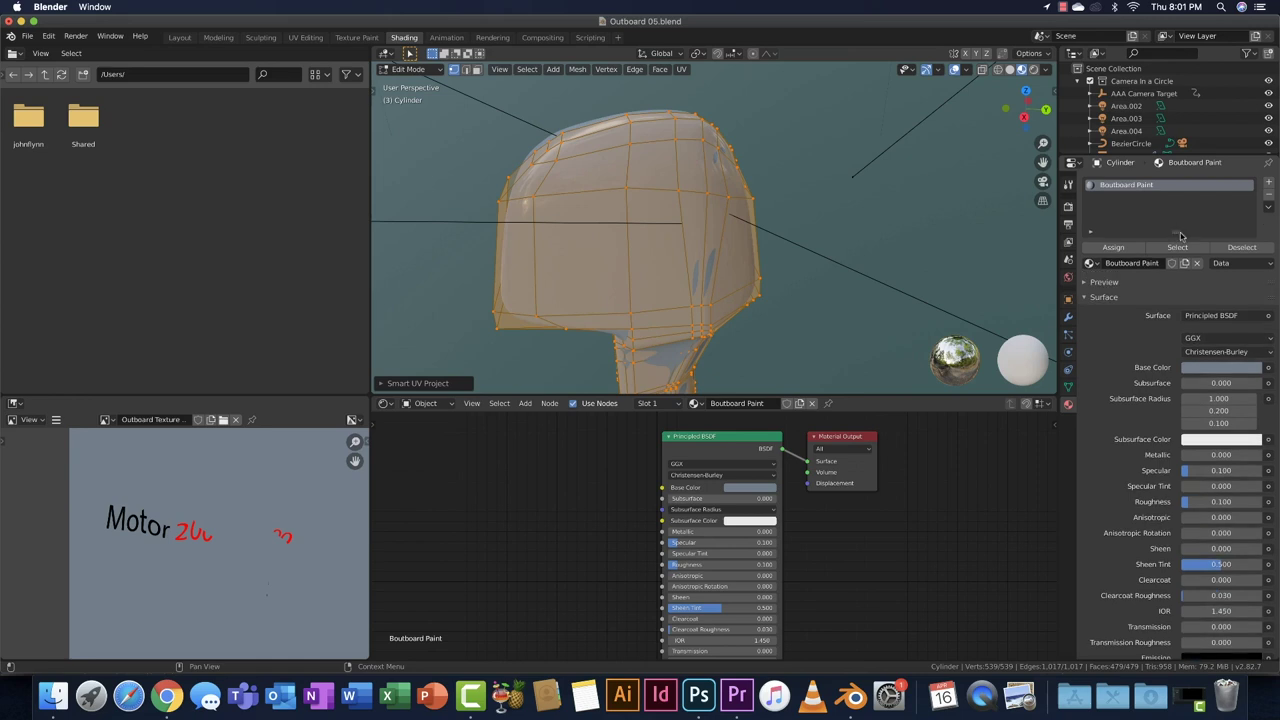
click(754, 492)
click(792, 428)
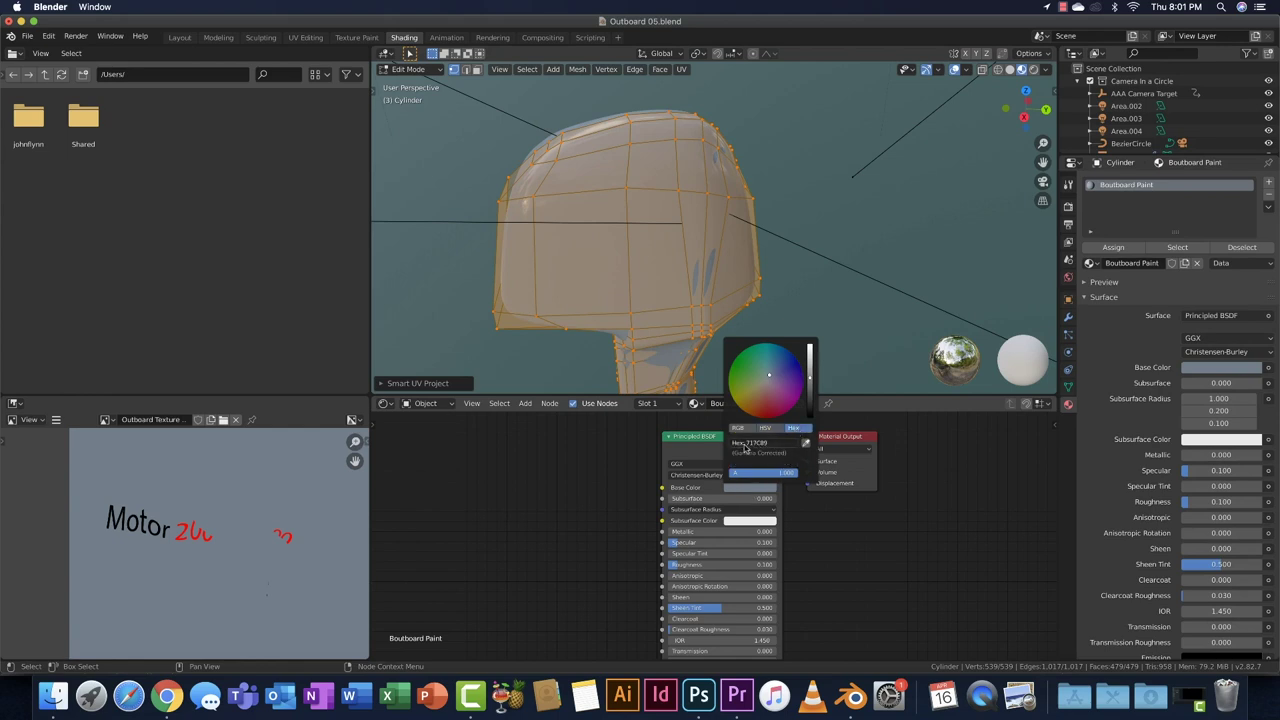
click(768, 445)
key(super+c)
click(237, 420)
click(237, 420)
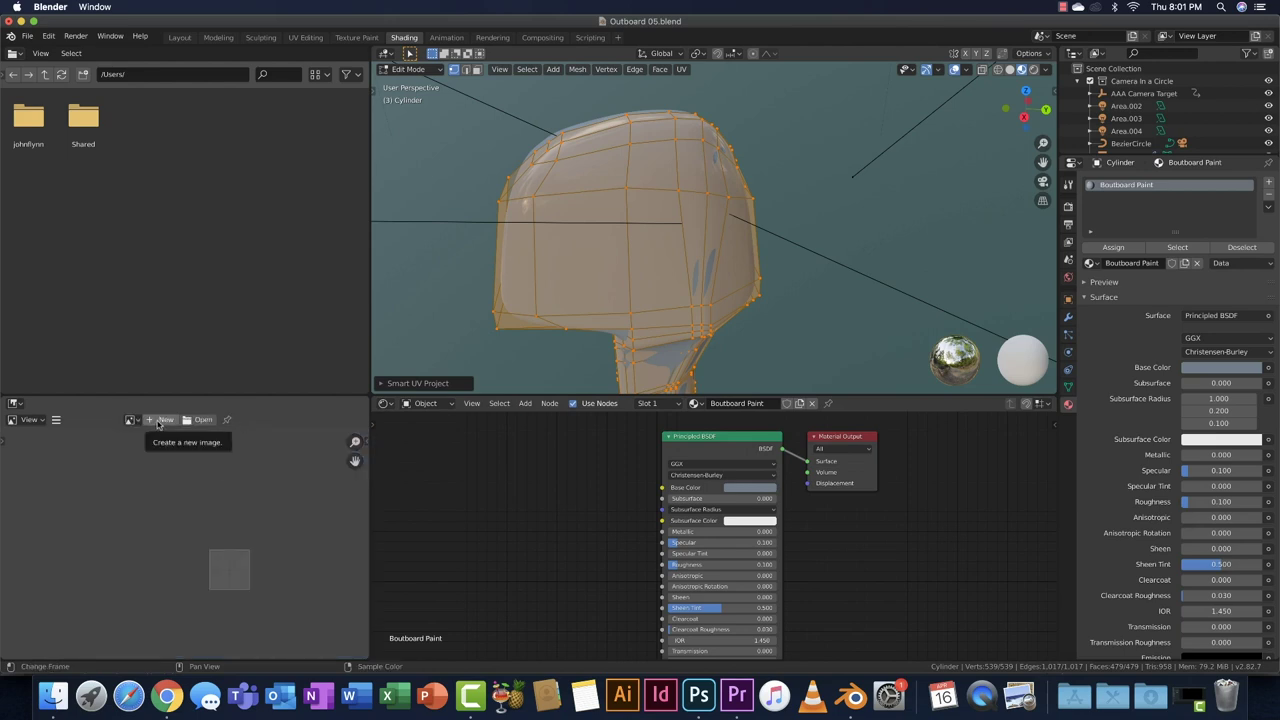
- Start a new image named Outboard Texture Video at 2048 × 2048 px
click(158, 424)
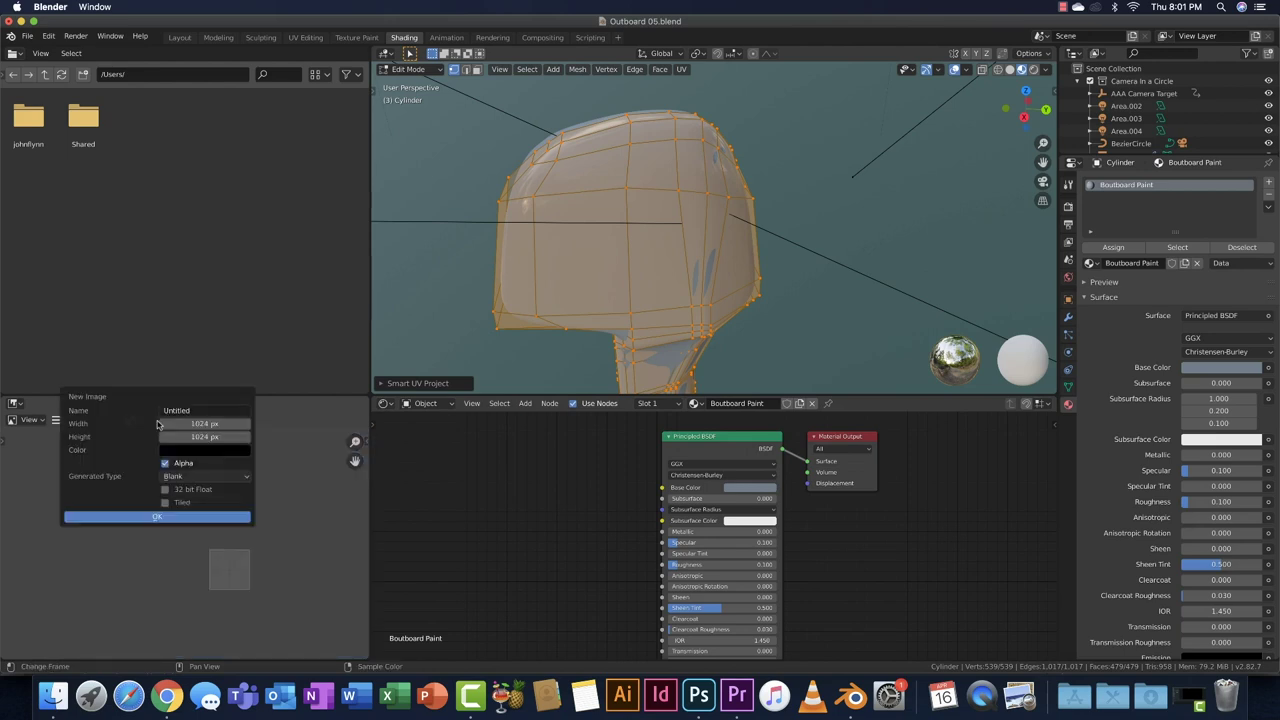
click(207, 410)
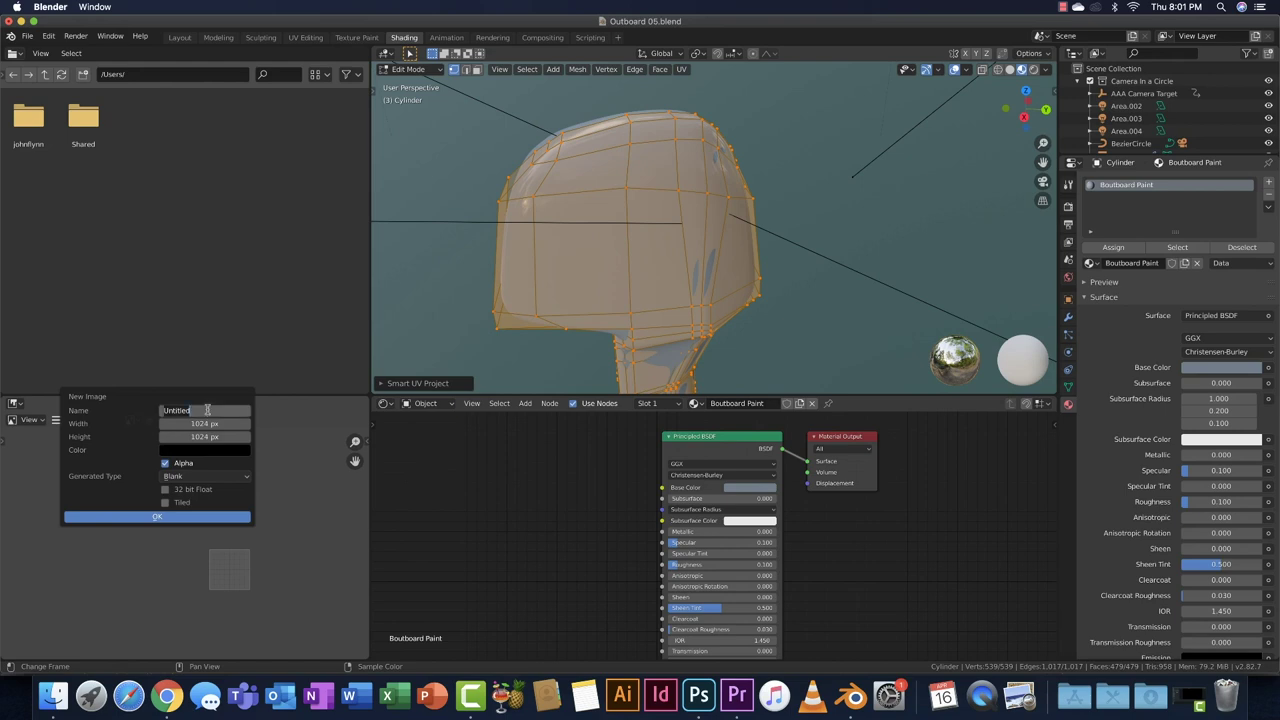
text(Outboard Texture Video)
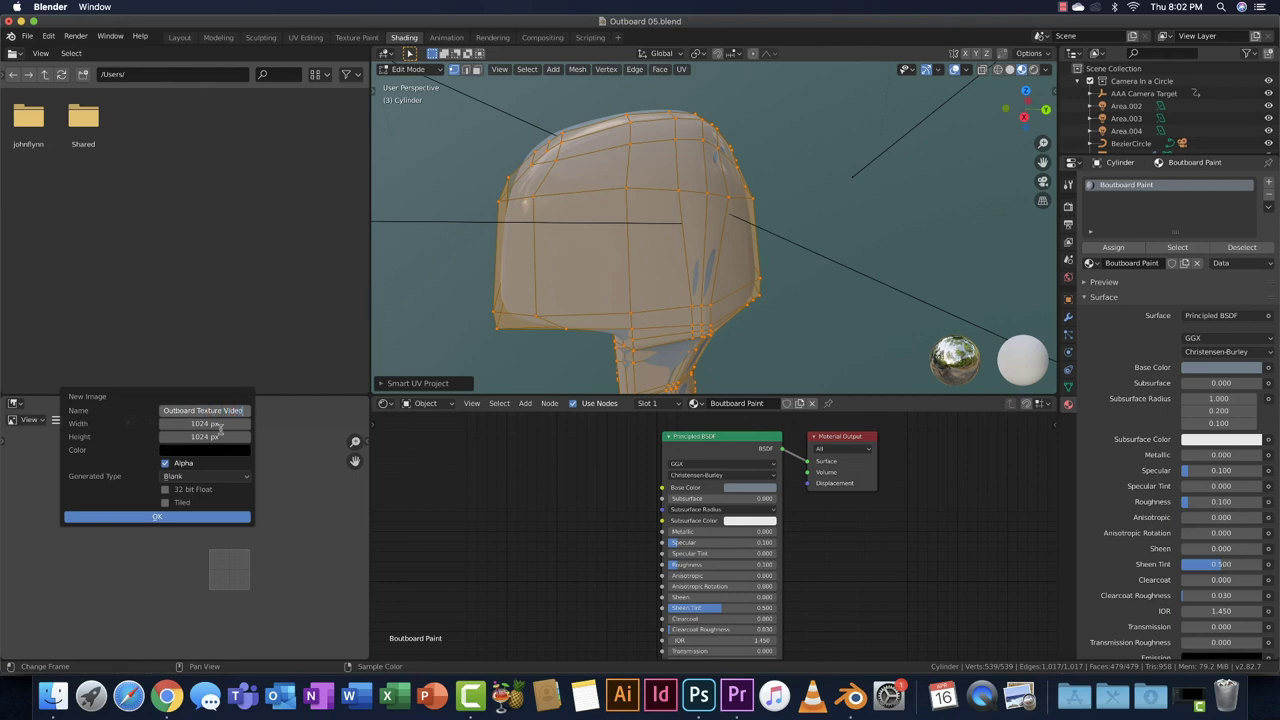
click(224, 424)
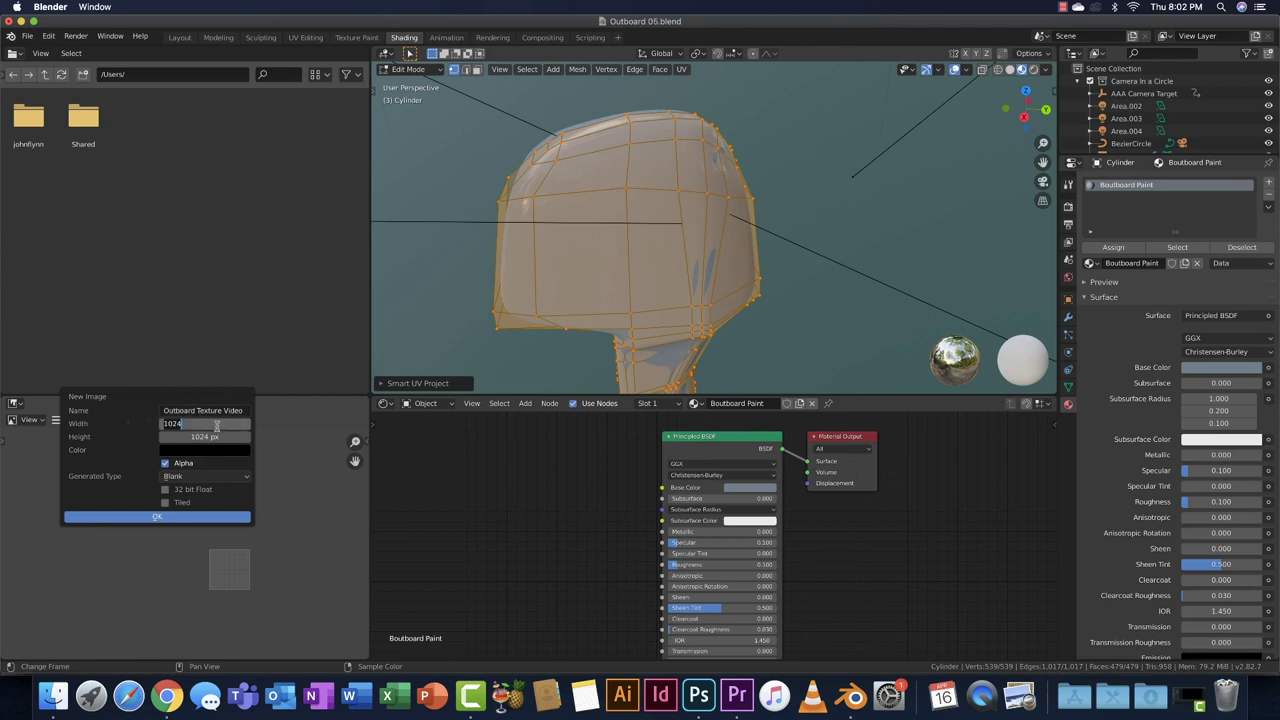
double_click(217, 425)
key(Tab)
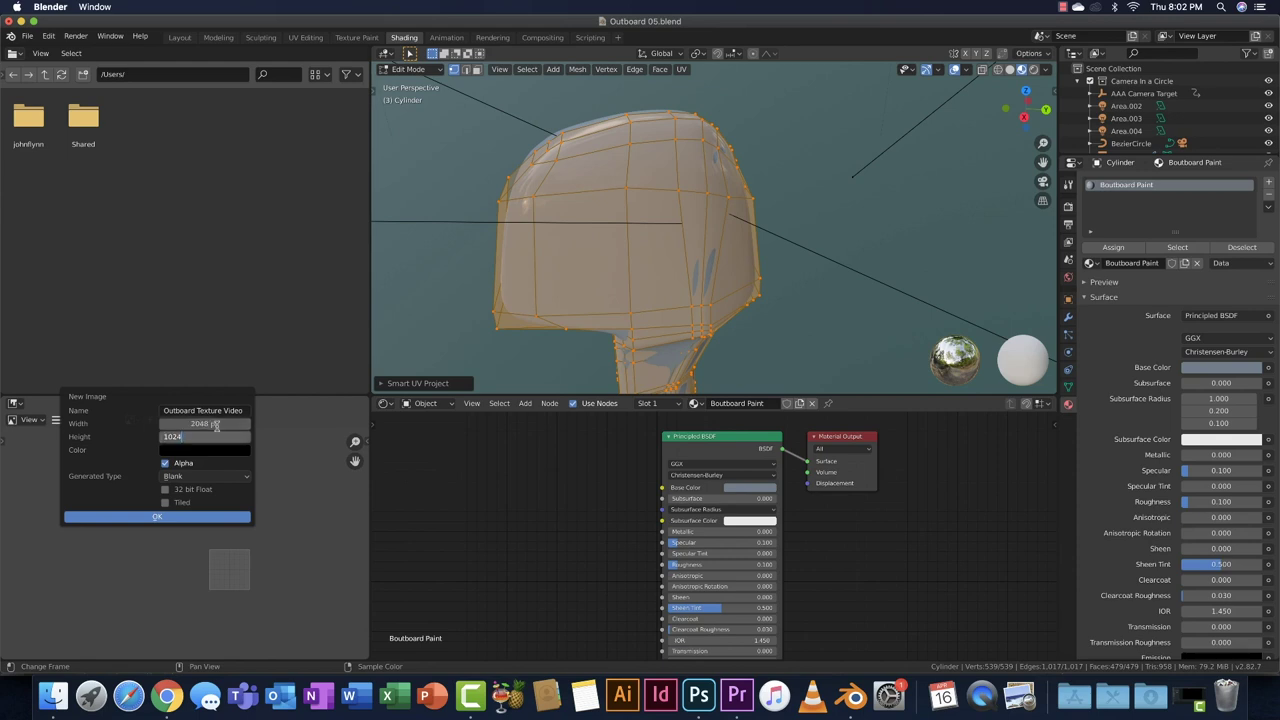
key(Tab)
key(Return)
- Give the new image a blue-grey 717C89 fill colour and create it
click(197, 453)
click(246, 375)
click(172, 394)
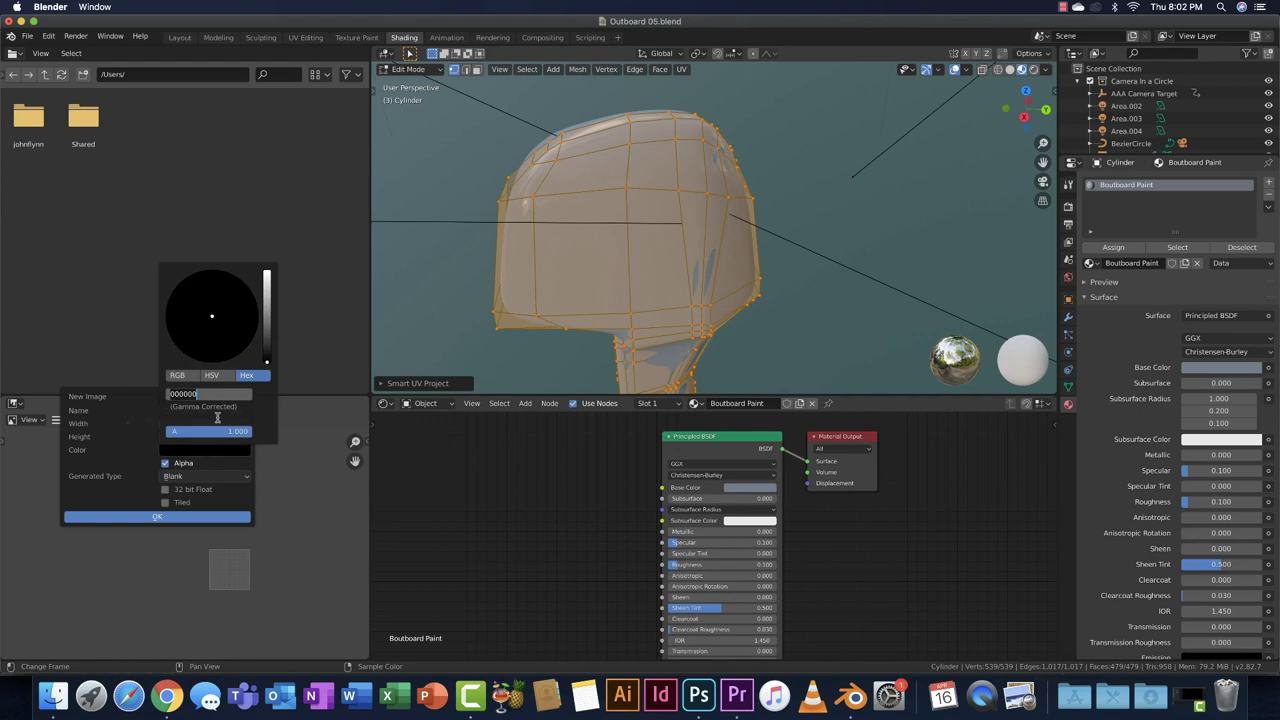
key(super+v)
key(Return)
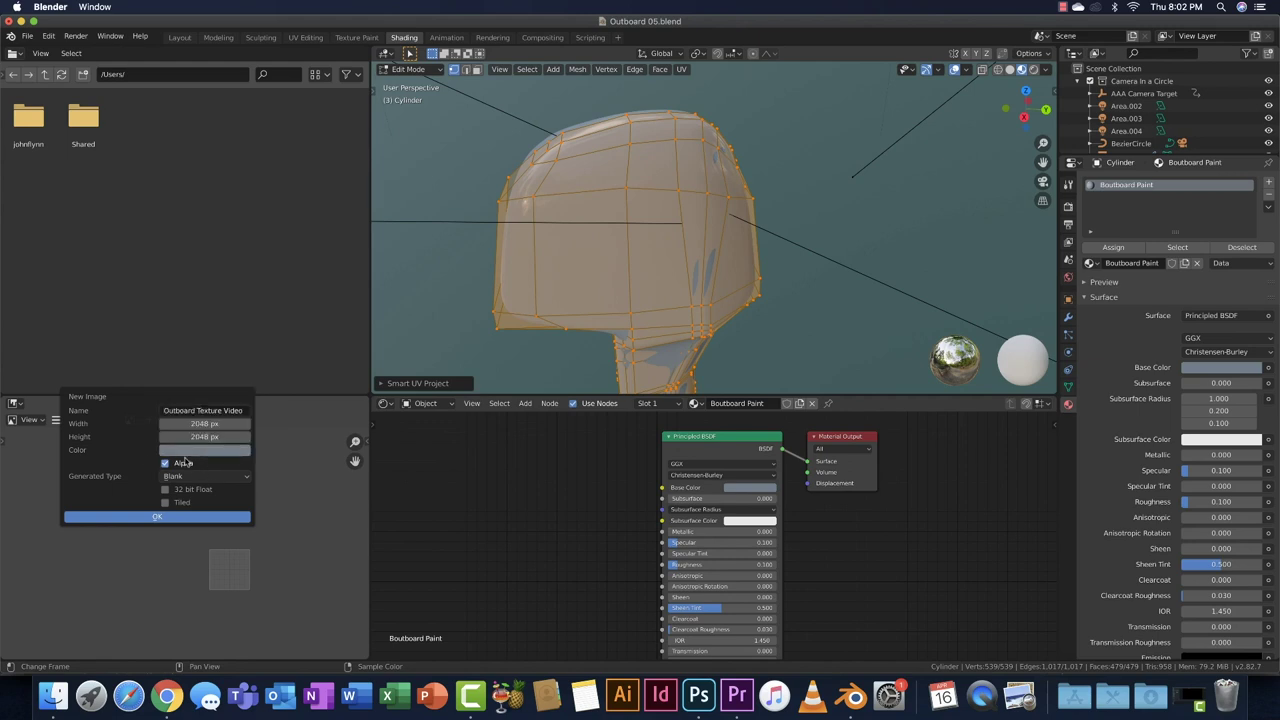
click(170, 517)
scroll(139, 495, down, 4)
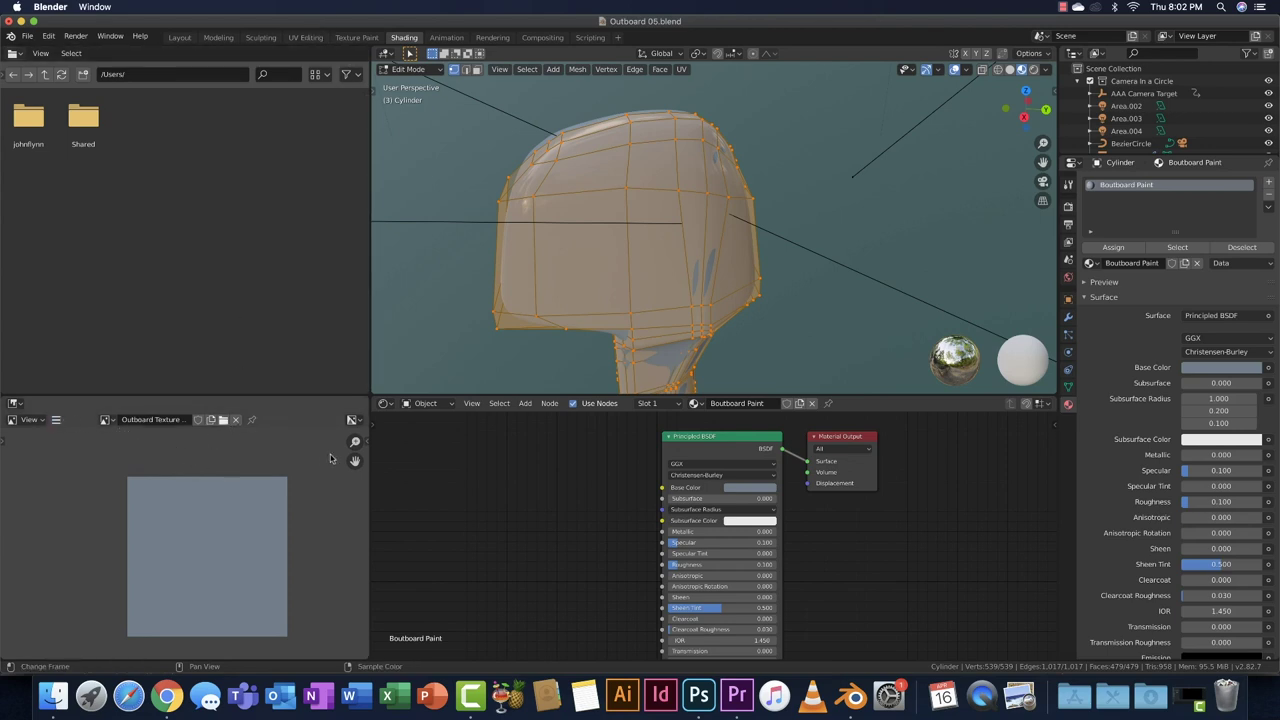
- In the UV Editing workspace, display Outboard Texture Video behind the cowling's UV islands
scroll(301, 421, down, 5)
scroll(301, 421, up, 5)
click(306, 38)
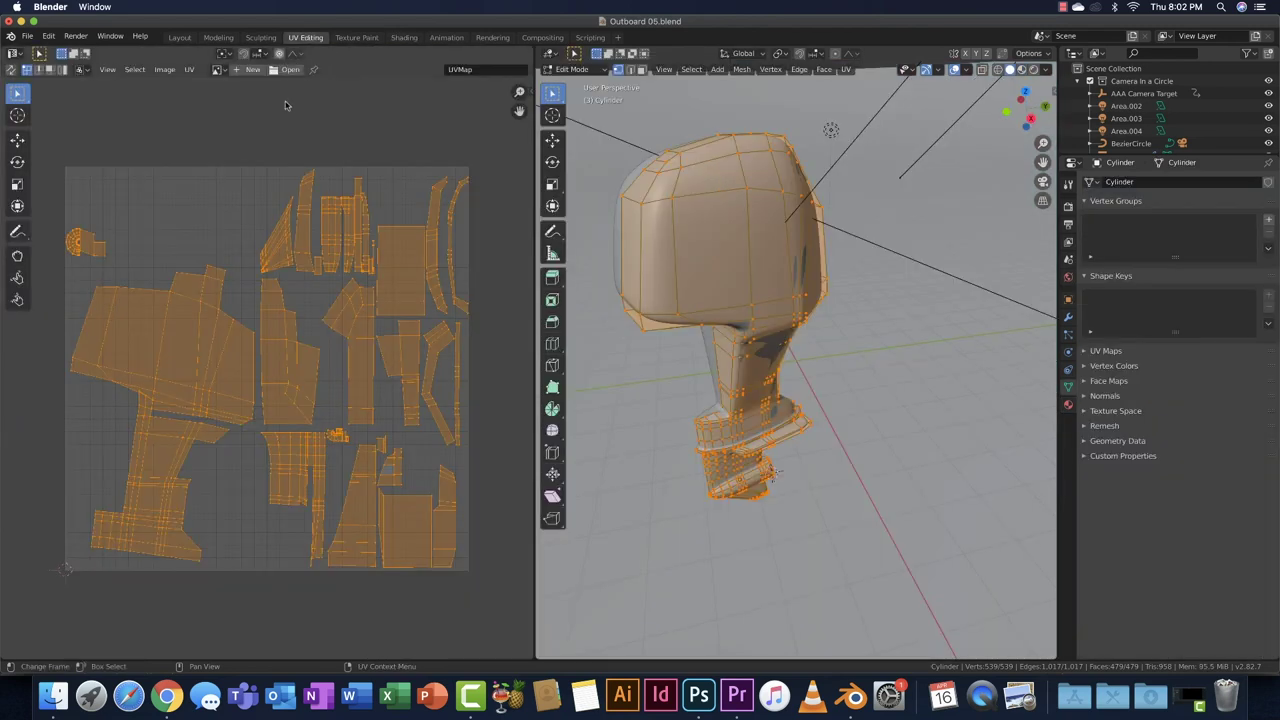
click(218, 69)
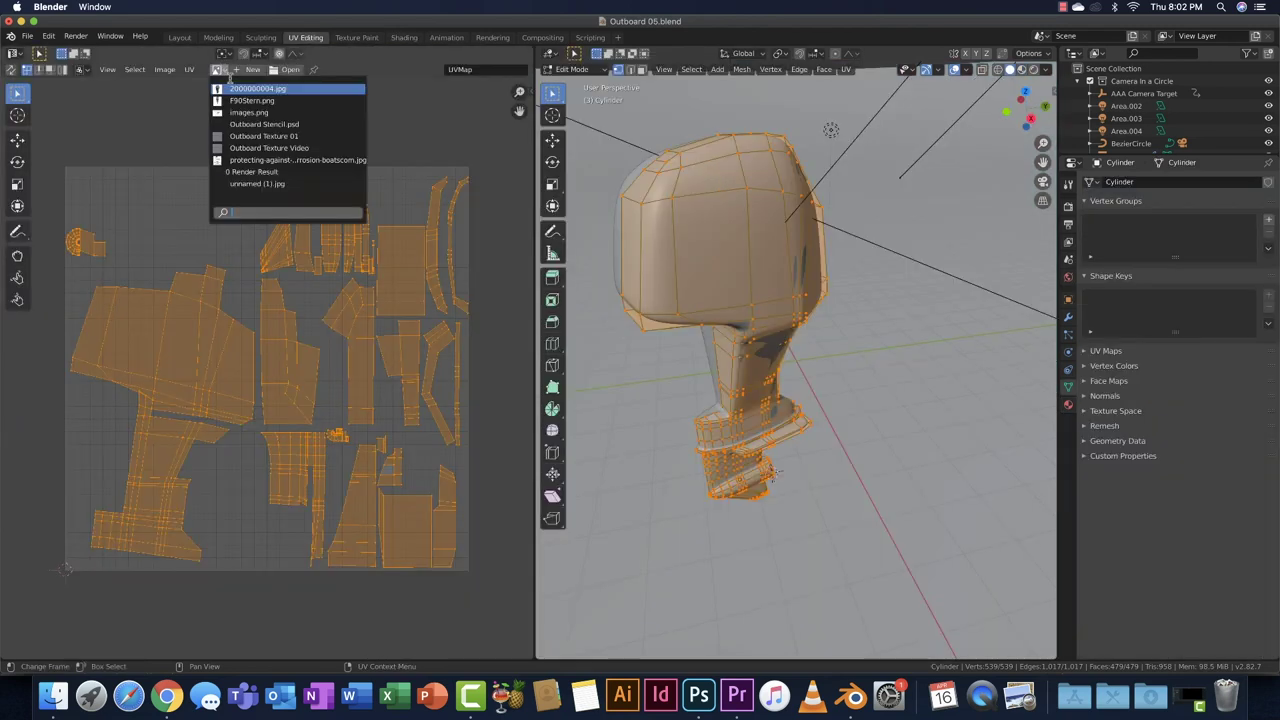
click(256, 148)
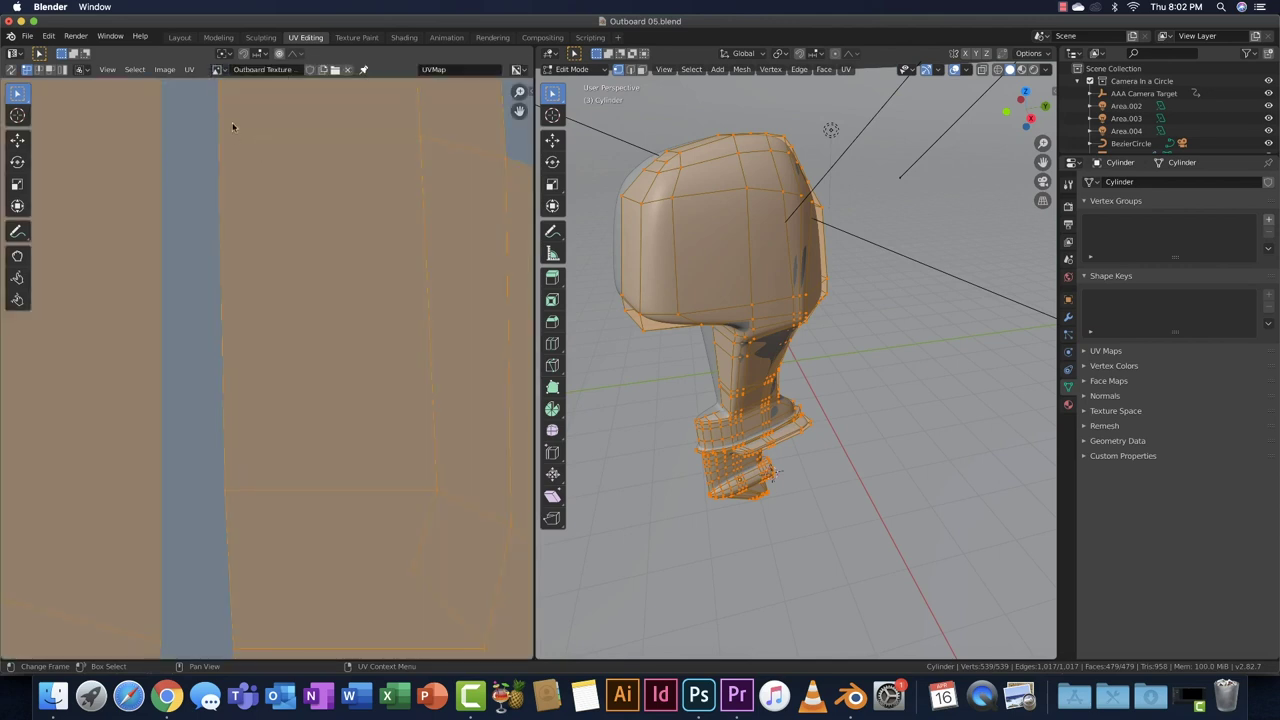
scroll(182, 89, down, 3)
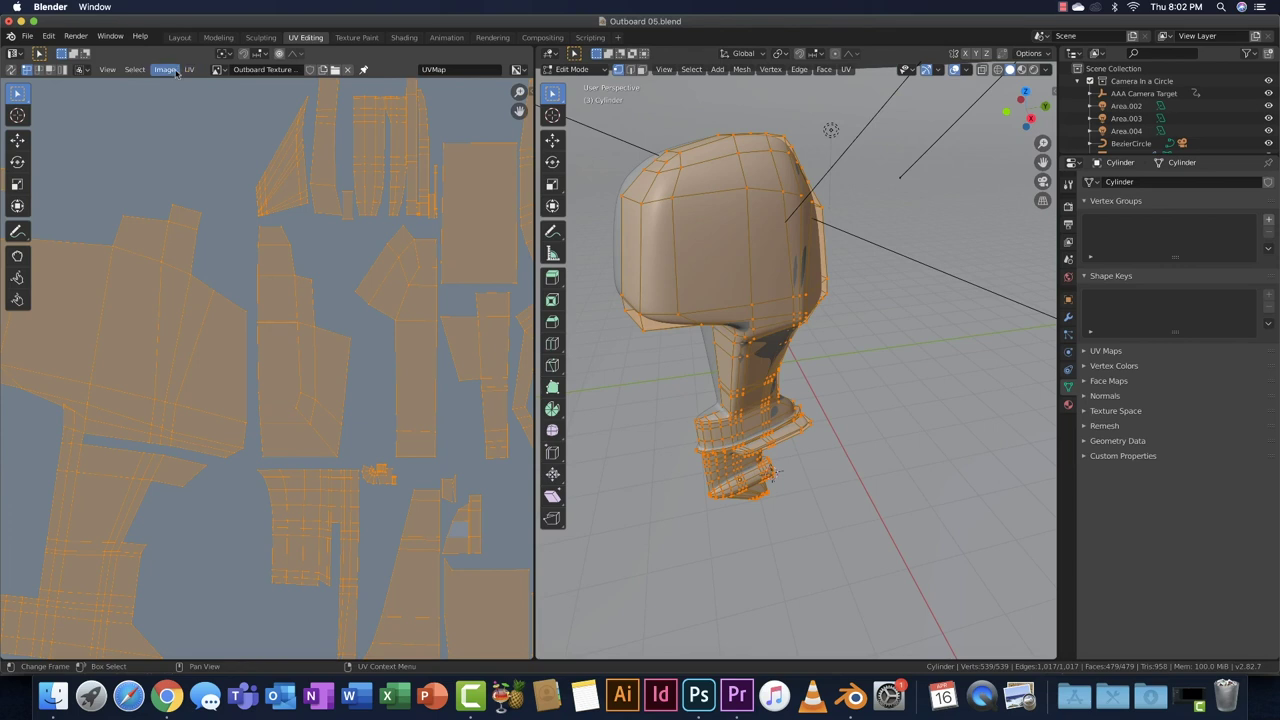
click(165, 70)
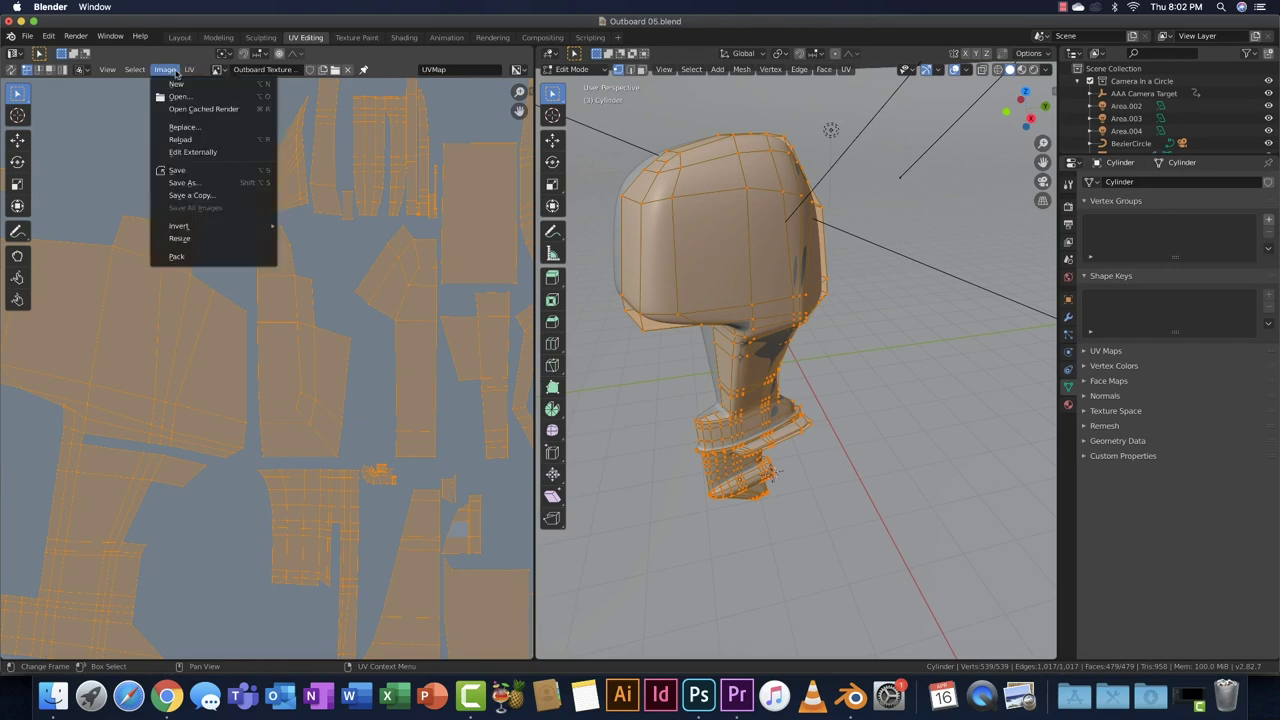
- Save the image as Outboard Texture Video.png in Boat 2020/Textures, then move to Texture Paint
click(202, 184)
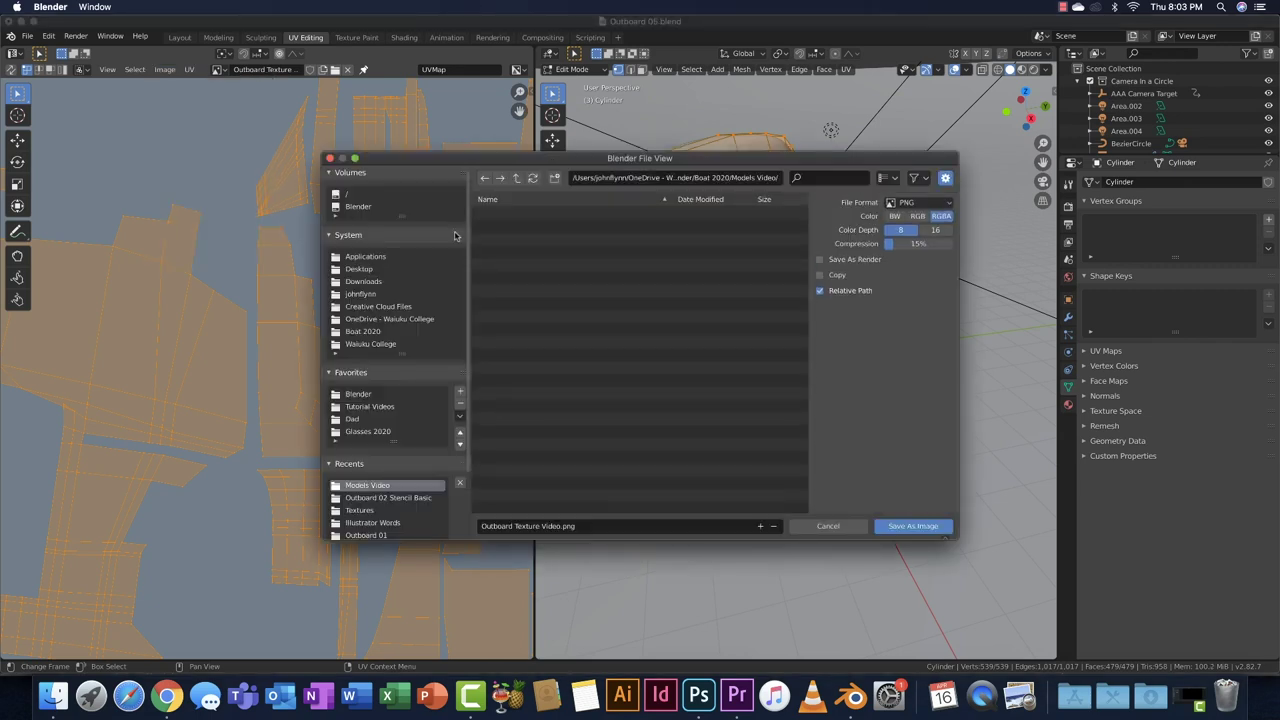
click(372, 332)
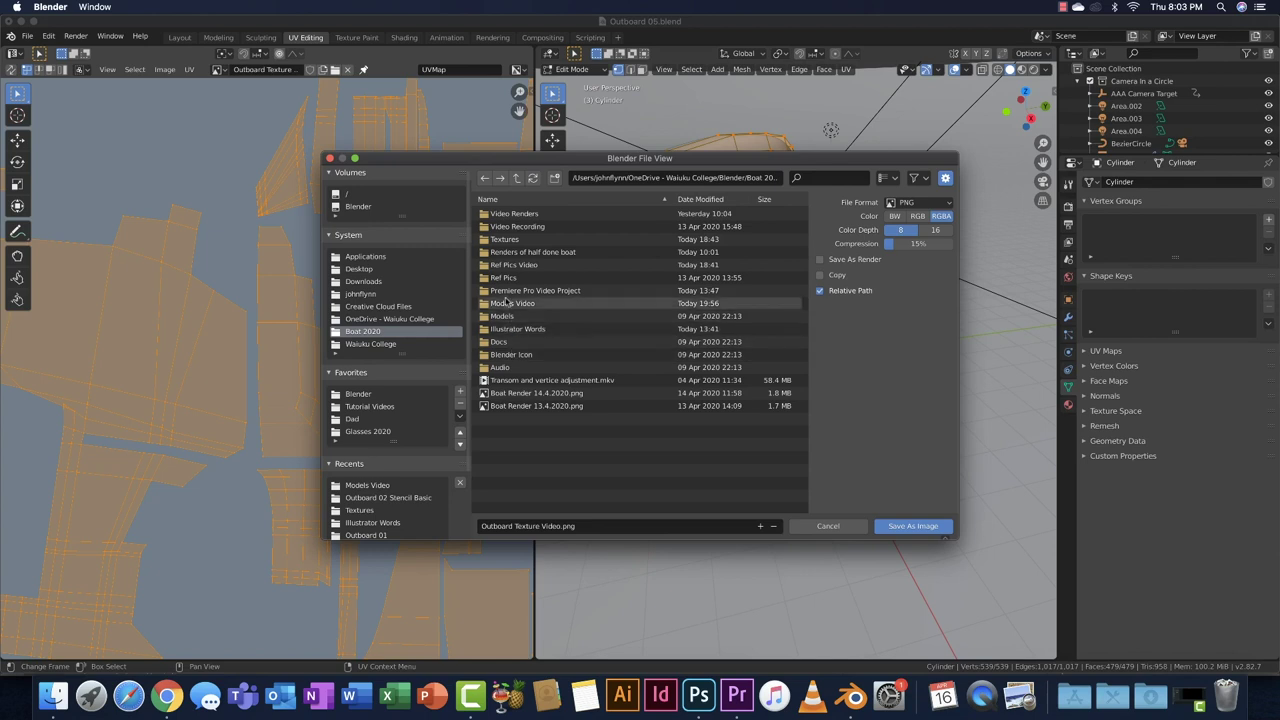
double_click(506, 240)
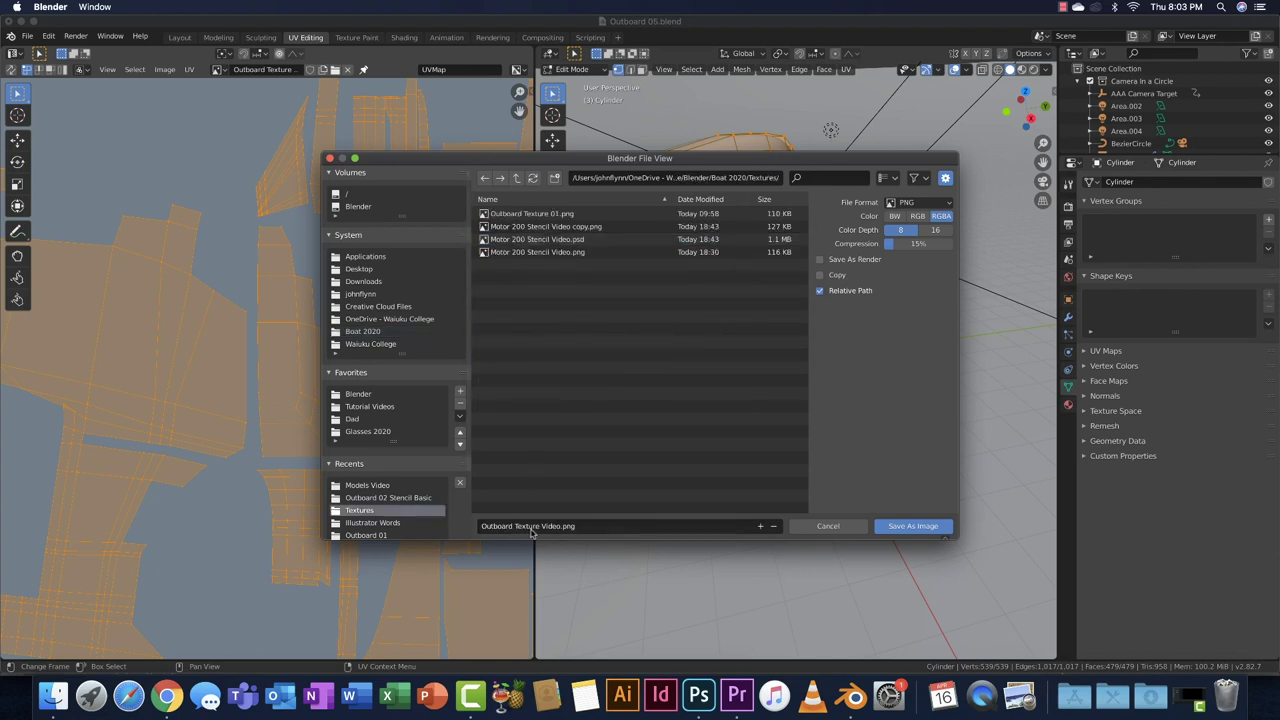
click(900, 527)
scroll(285, 315, down, 4)
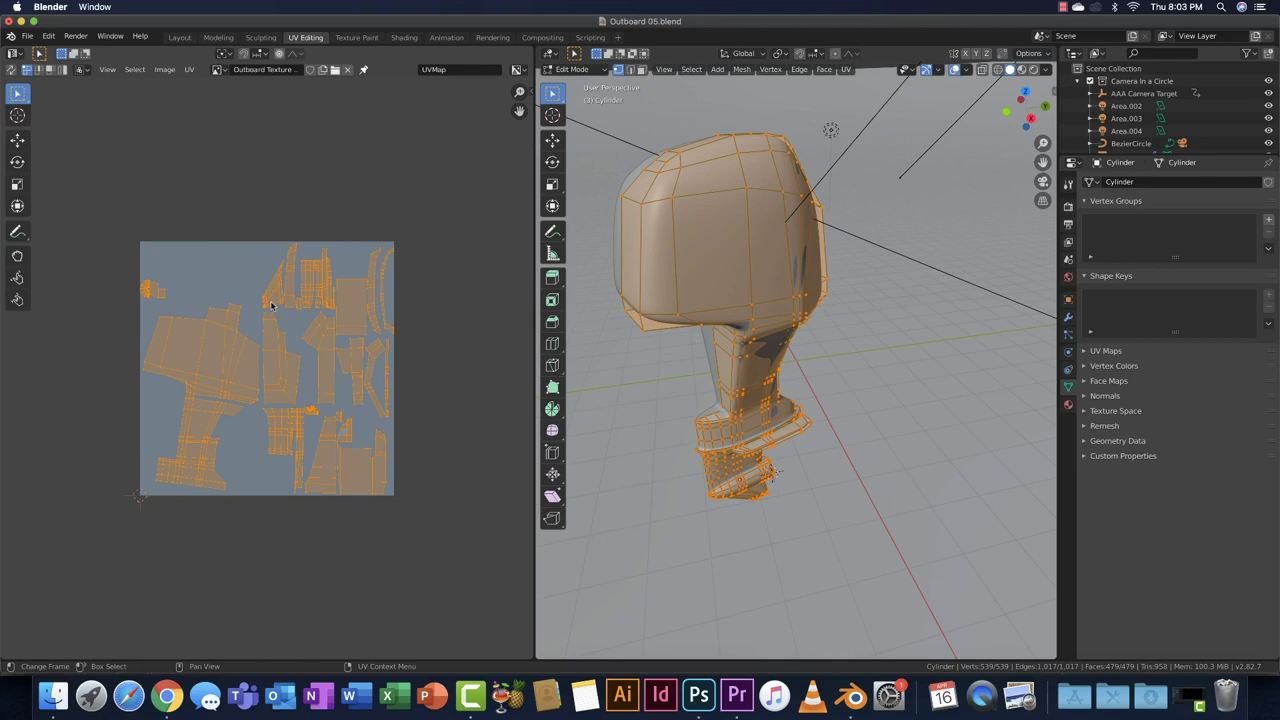
scroll(265, 302, up, 2)
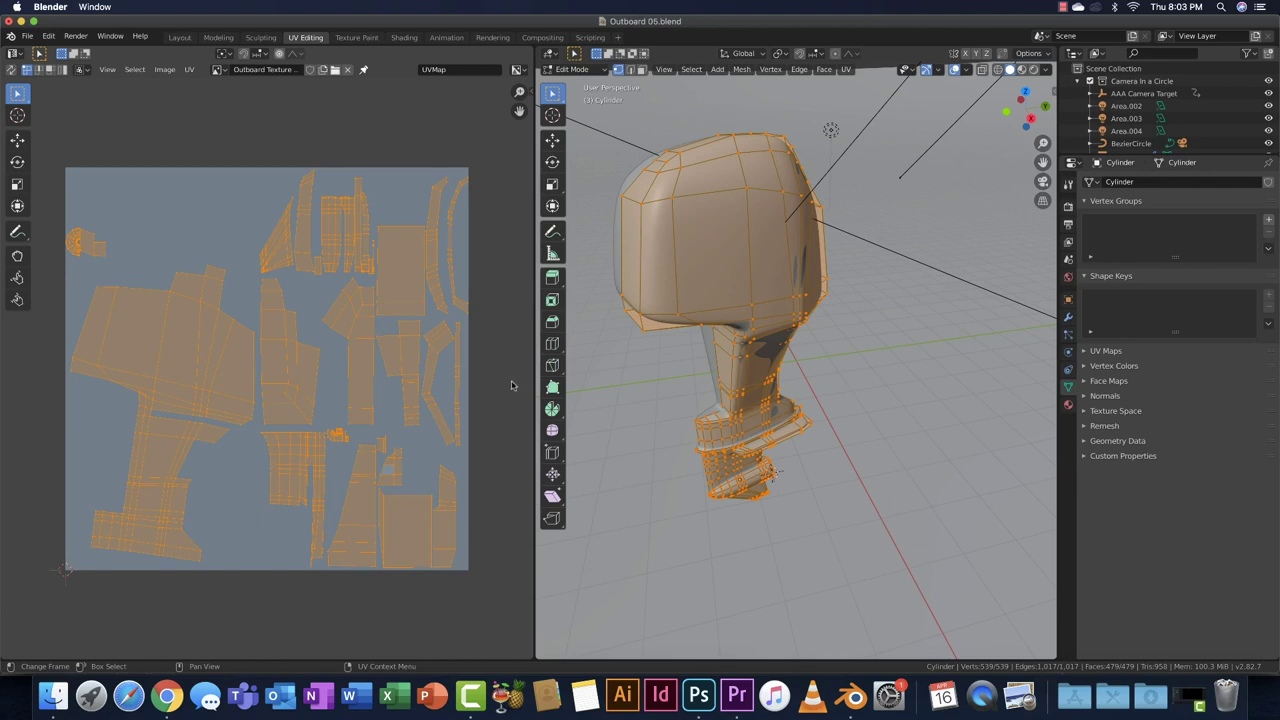
click(356, 37)
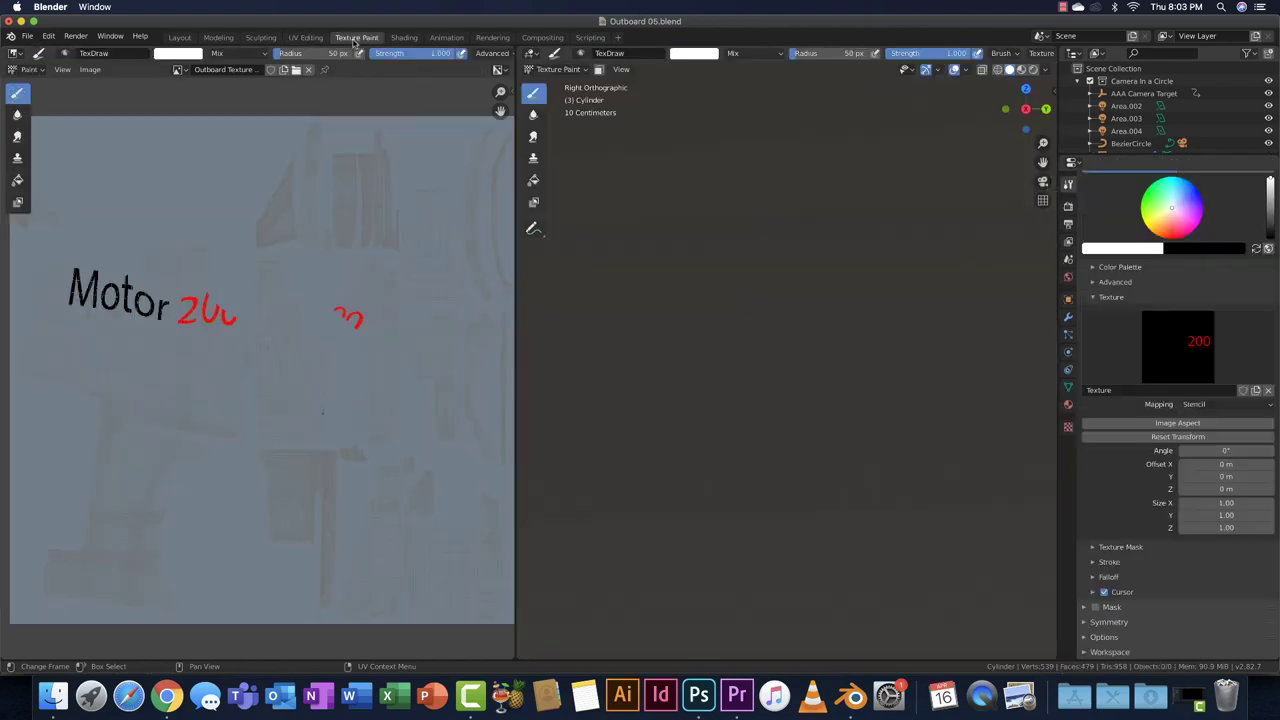
click(308, 69)
- Load Outboard Texture Video into the Texture Paint image editor and orbit to see the whole outboard
scroll(285, 340, up, 5)
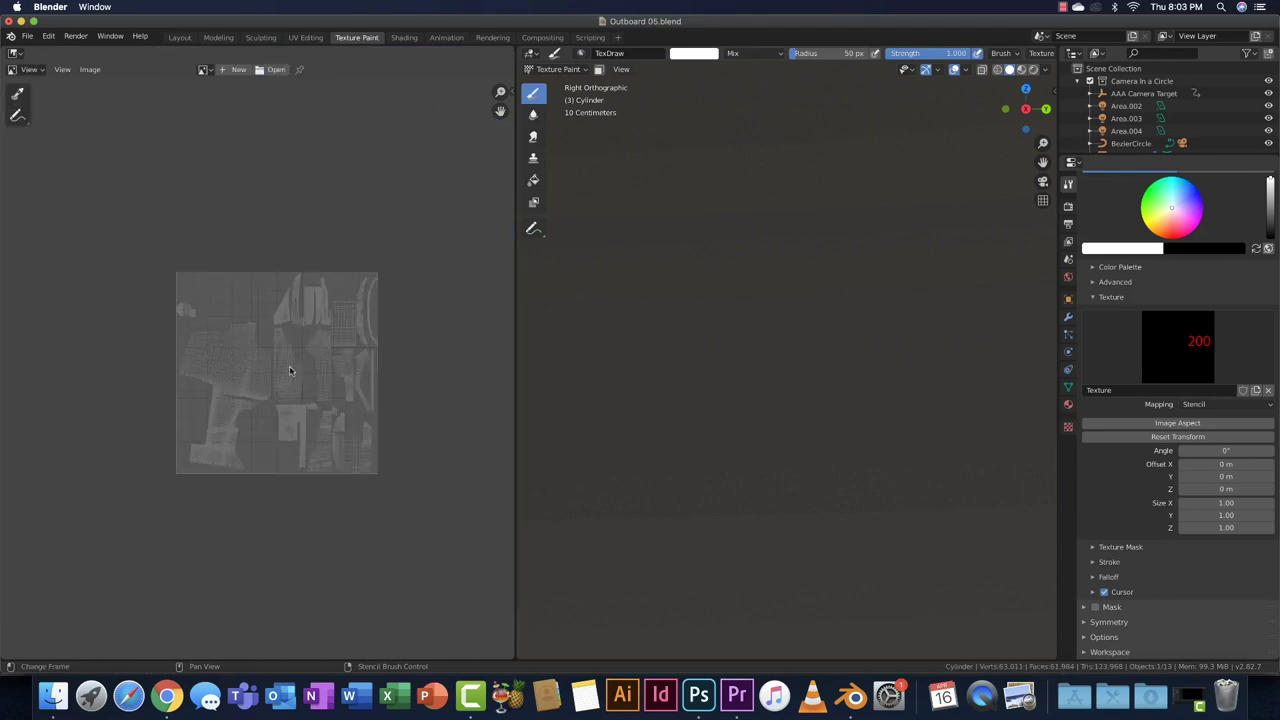
click(203, 69)
click(227, 146)
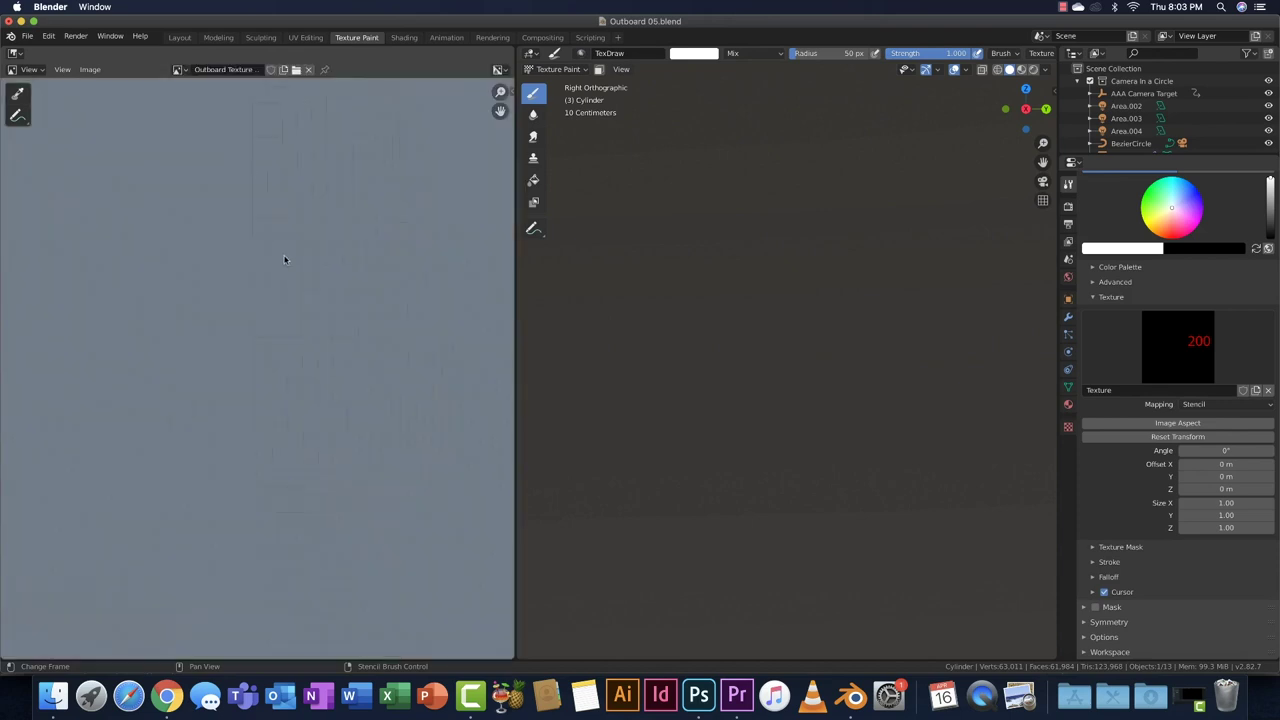
scroll(284, 262, down, 5)
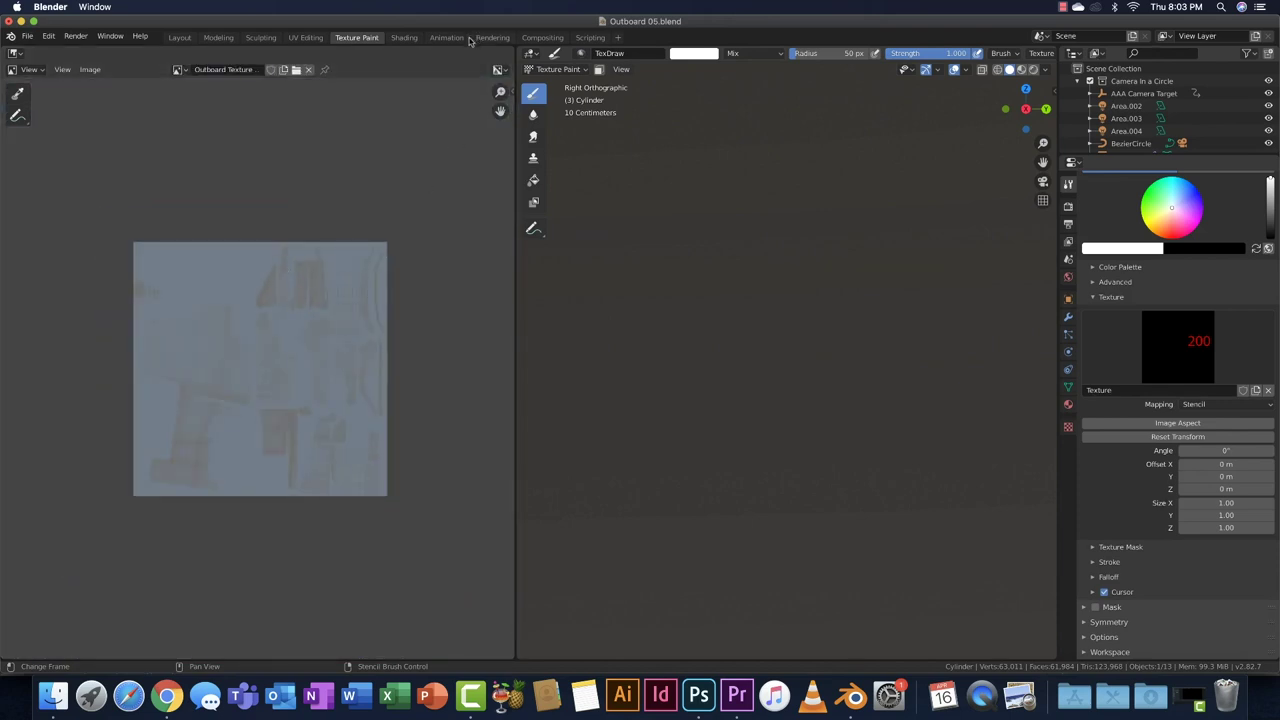
scroll(720, 270, down, 3)
mouse_move(735, 271)
middle_down()
mouse_move(763, 302)
mouse_move(757, 277)
mouse_move(784, 279)
mouse_move(723, 266)
middle_up()
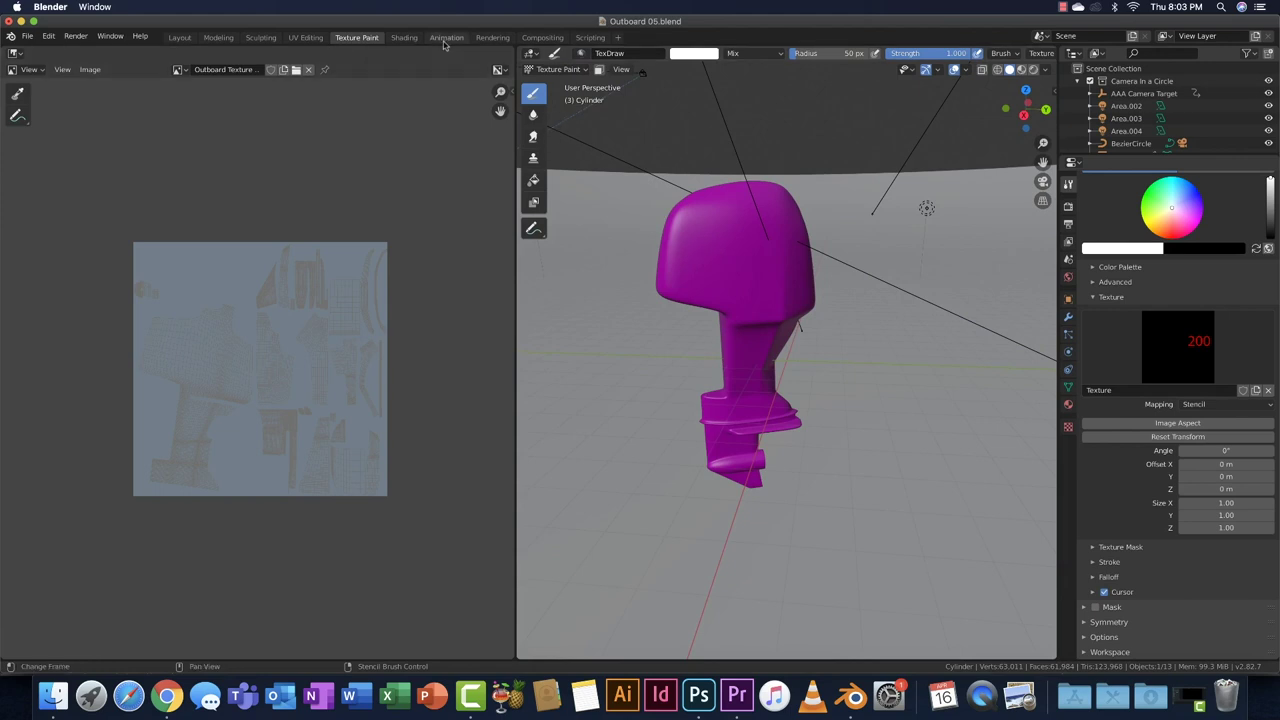
click(404, 38)
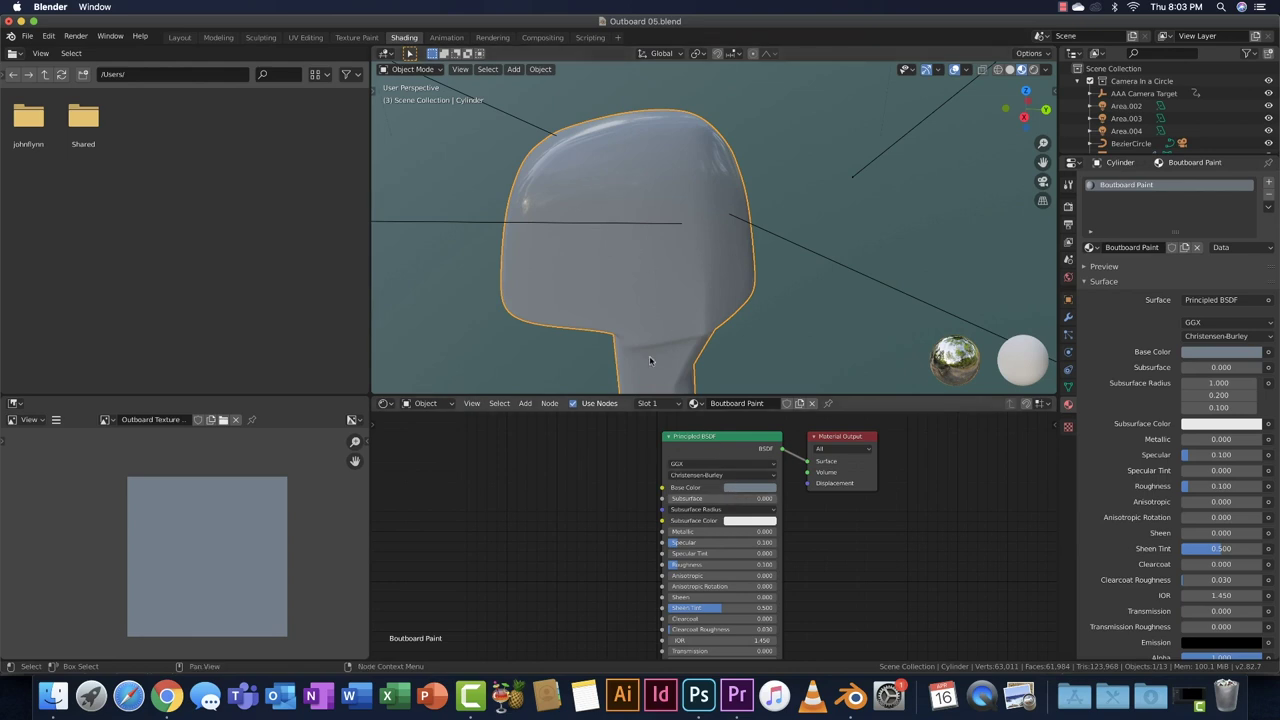
- Add an Image Texture node and connect its Color output to the Principled BSDF Base Color
click(356, 37)
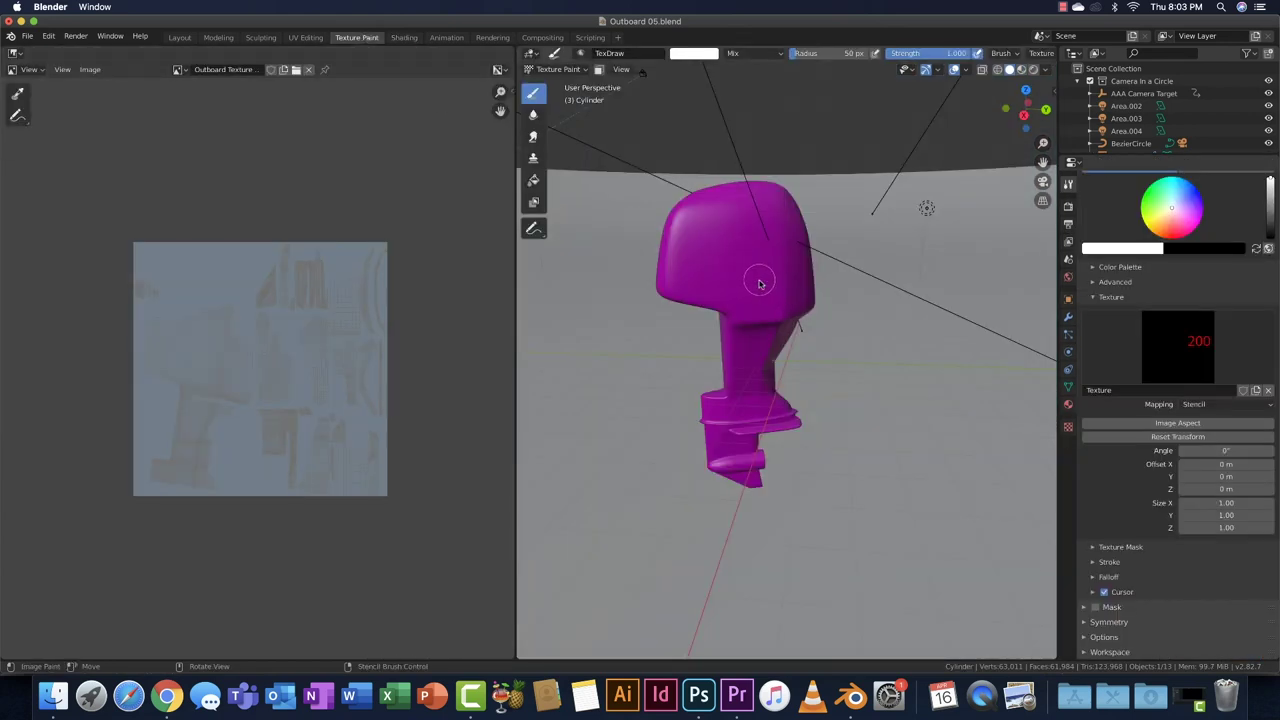
click(404, 37)
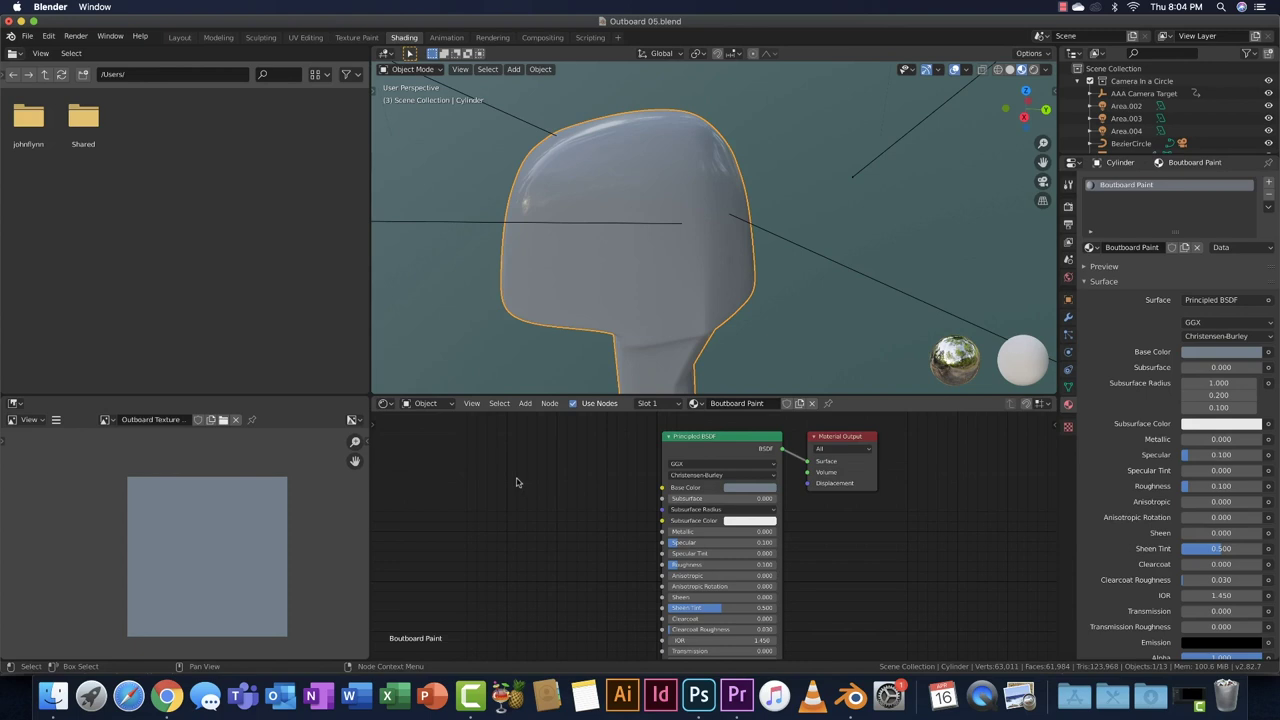
key(shift+a)
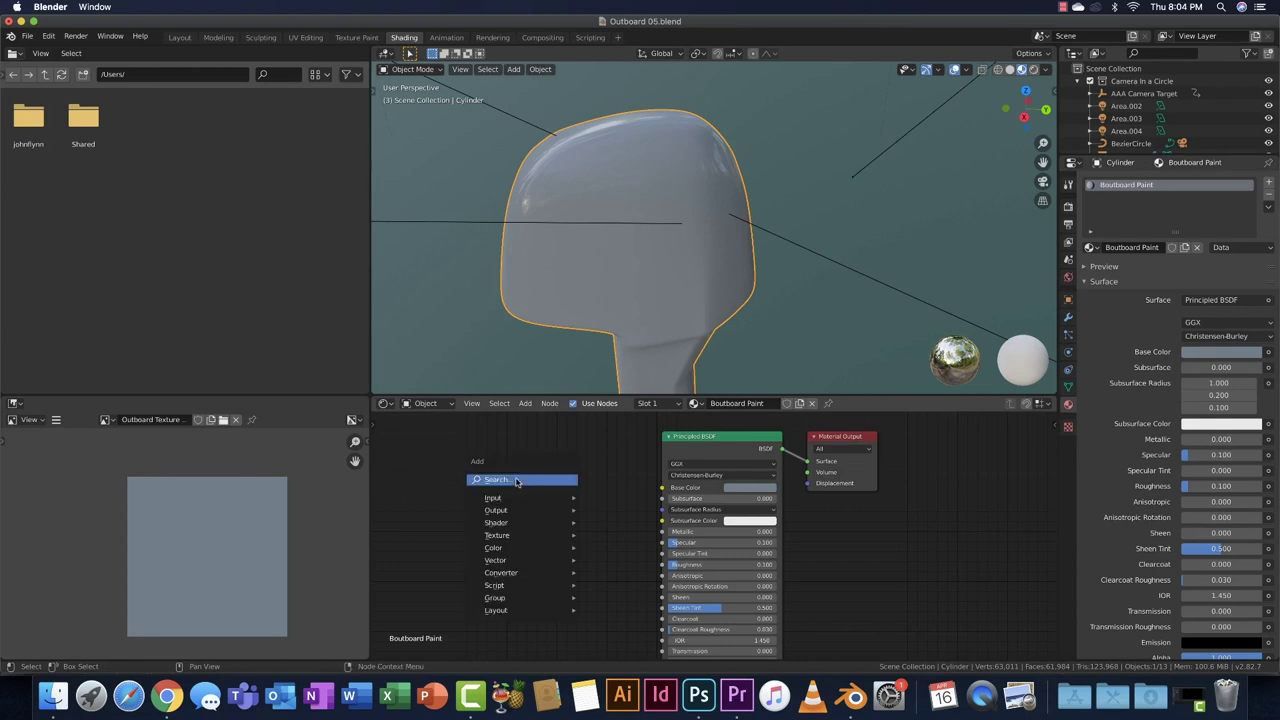
click(516, 481)
text(image)
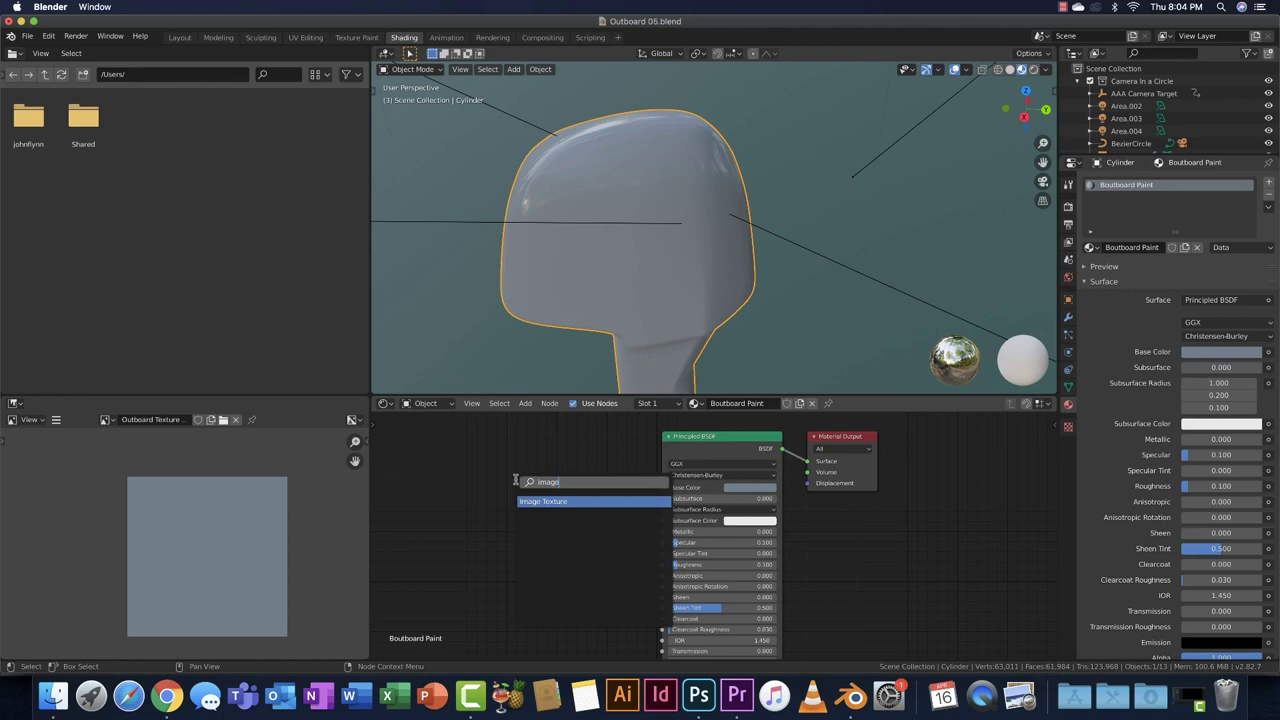
key(Return)
click(536, 470)
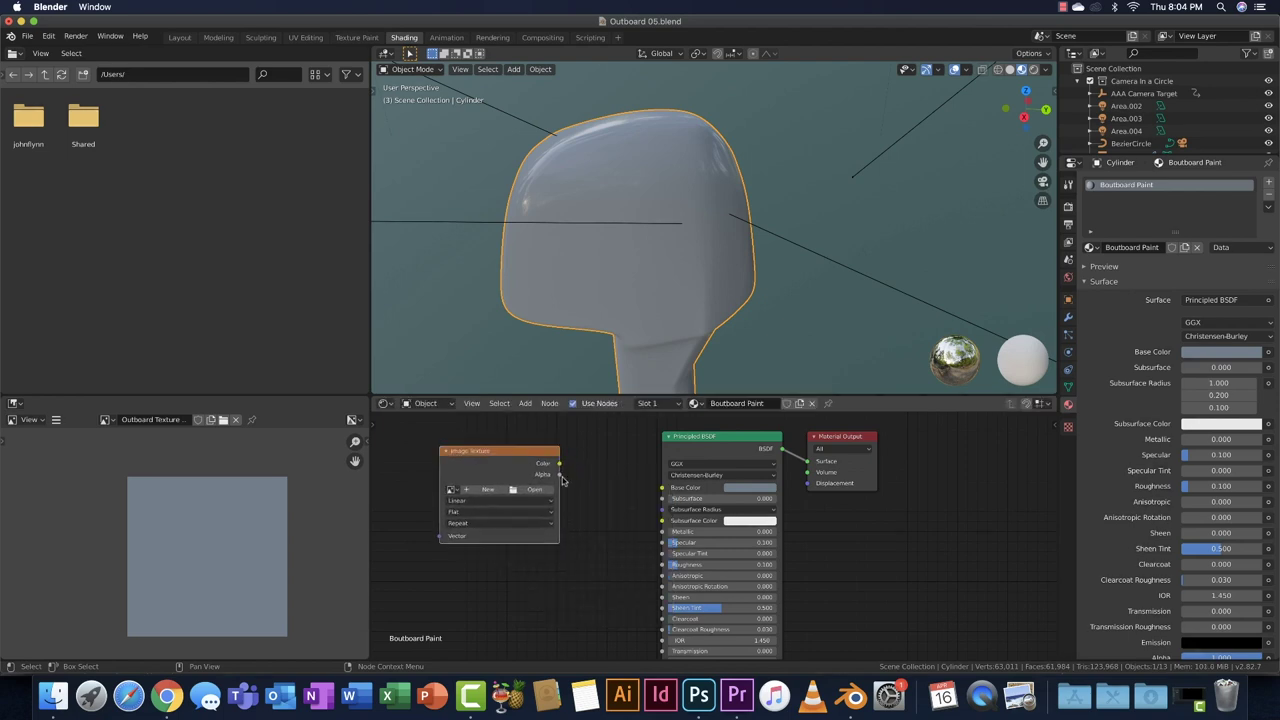
drag(559, 467, 662, 488)
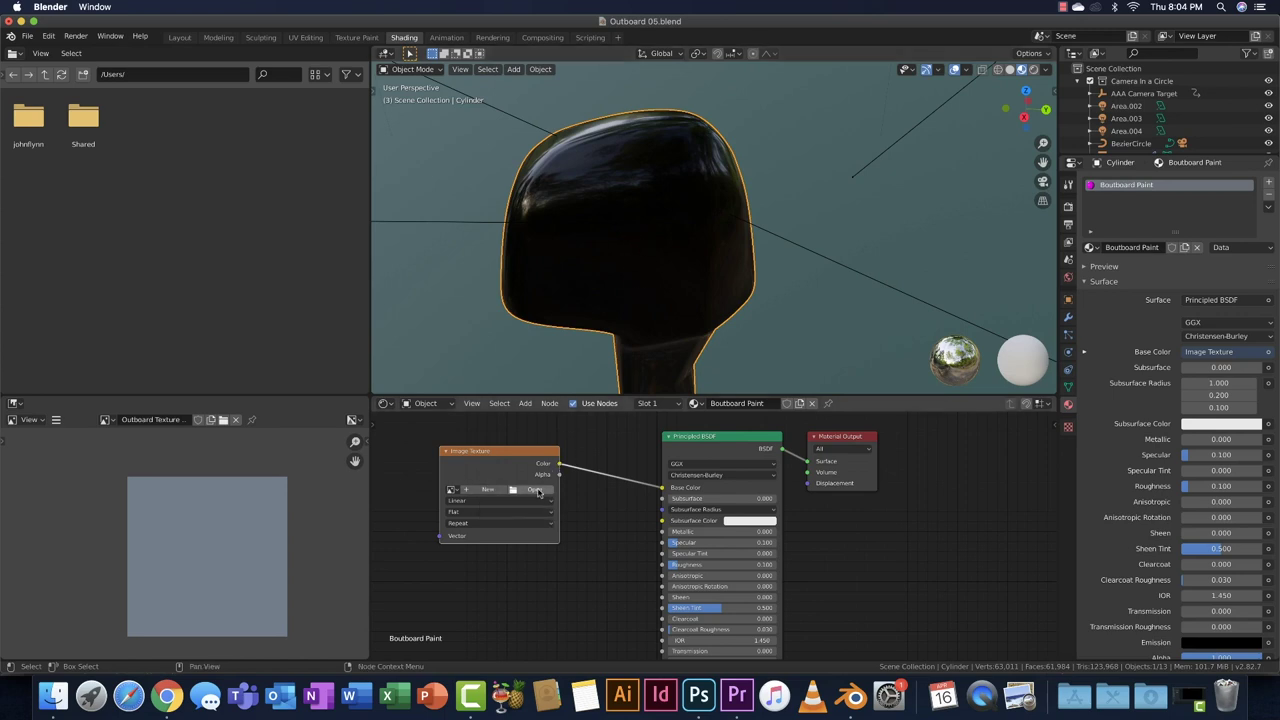
- Assign the Outboard Texture Video image to the new Image Texture node
click(454, 490)
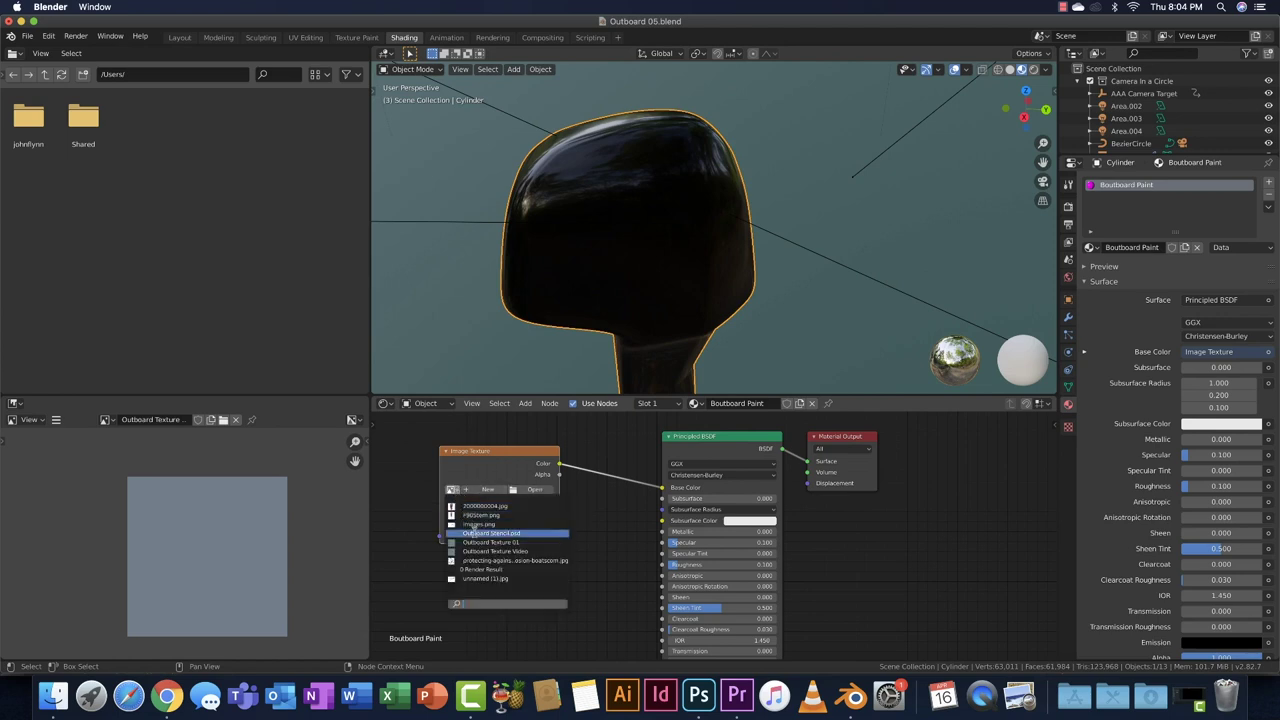
click(480, 551)
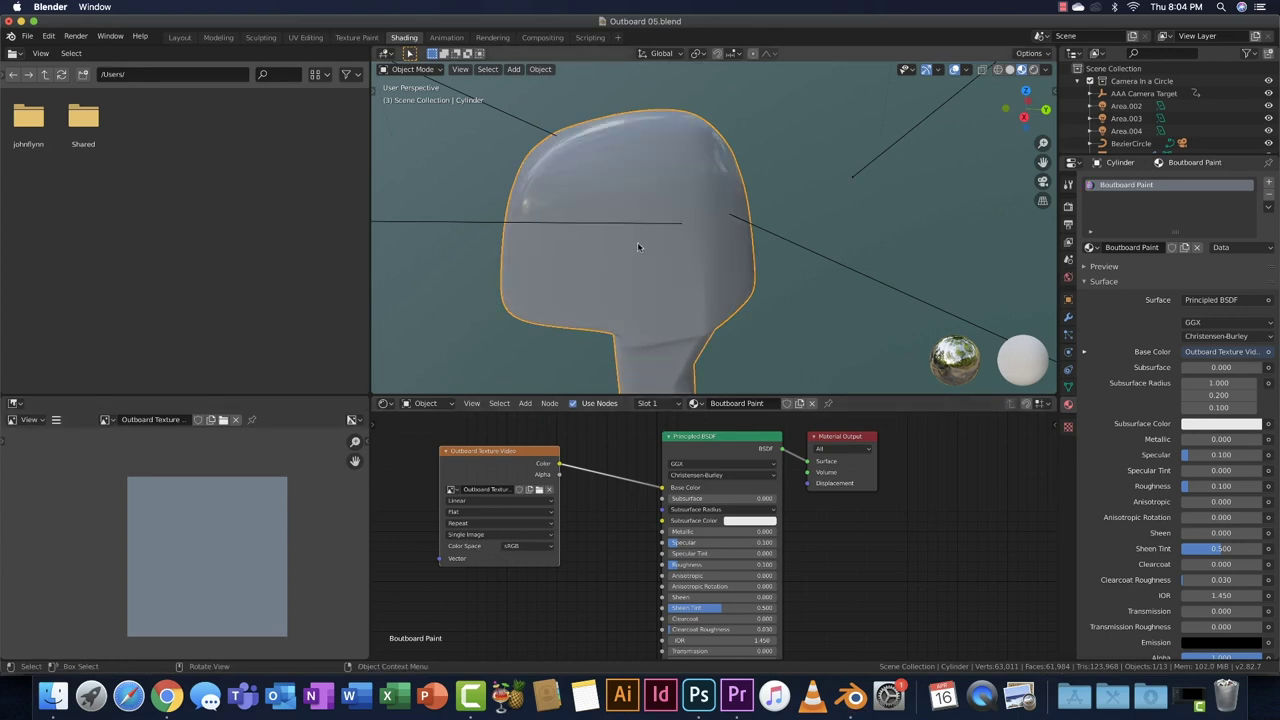
key(ctrl+Page_Up)
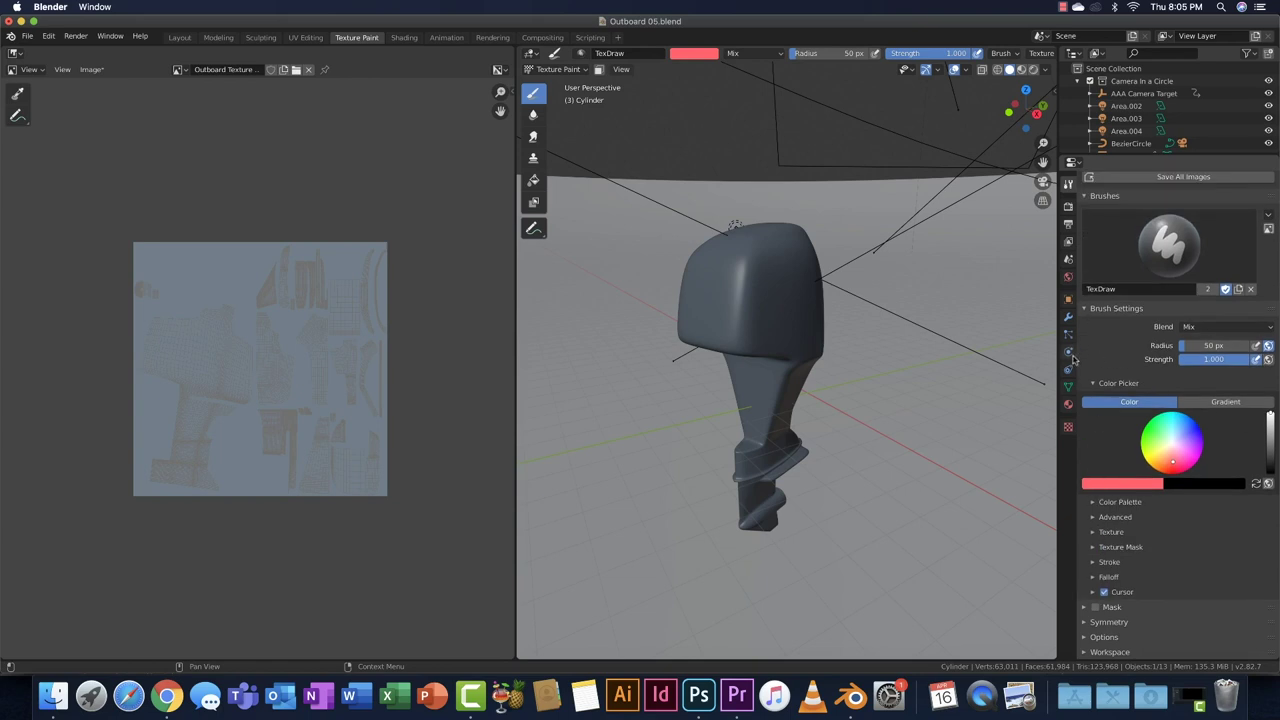
- Replace the brush's stencil texture with a new Image or Movie texture, Texture.001
click(1068, 427)
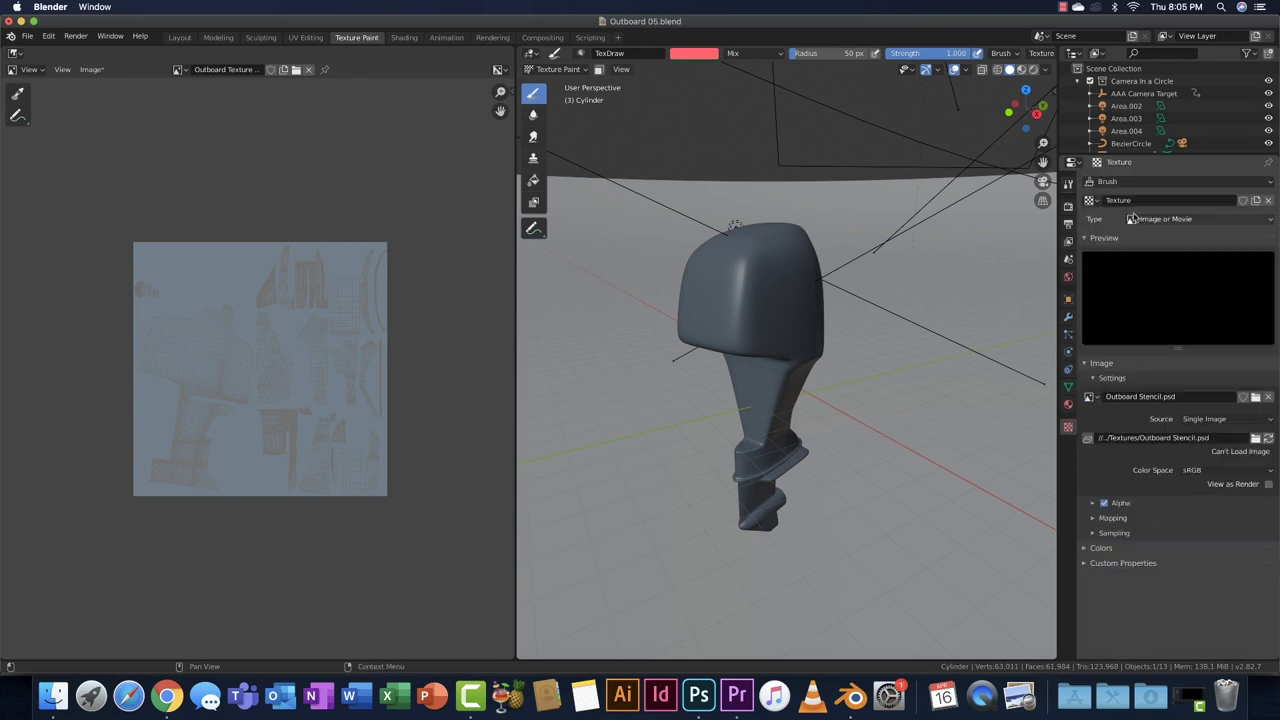
click(1268, 200)
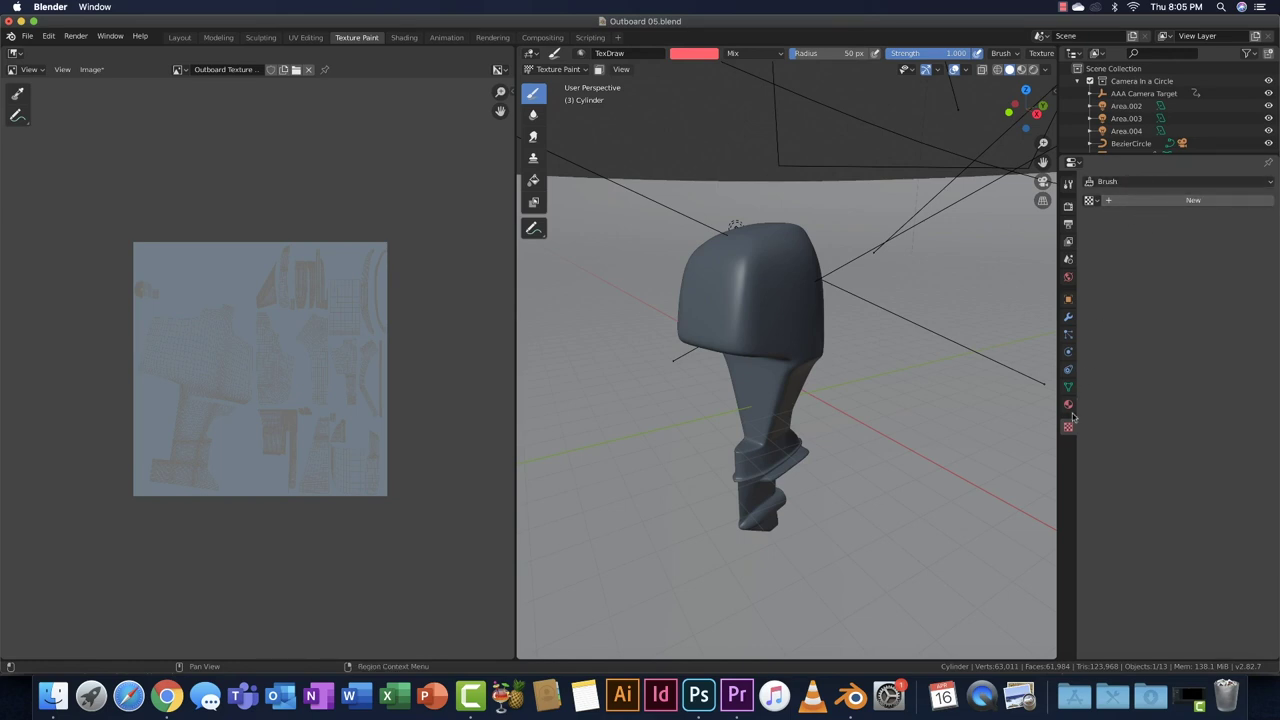
click(1153, 202)
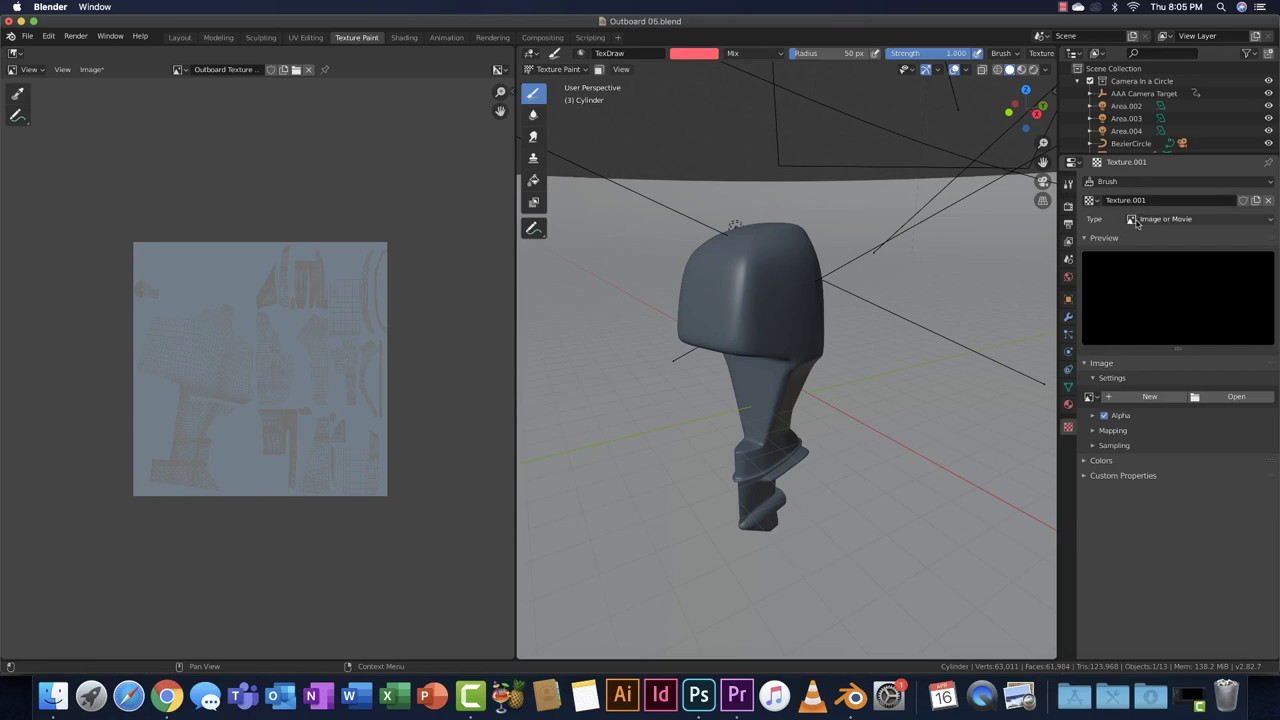
click(1204, 220)
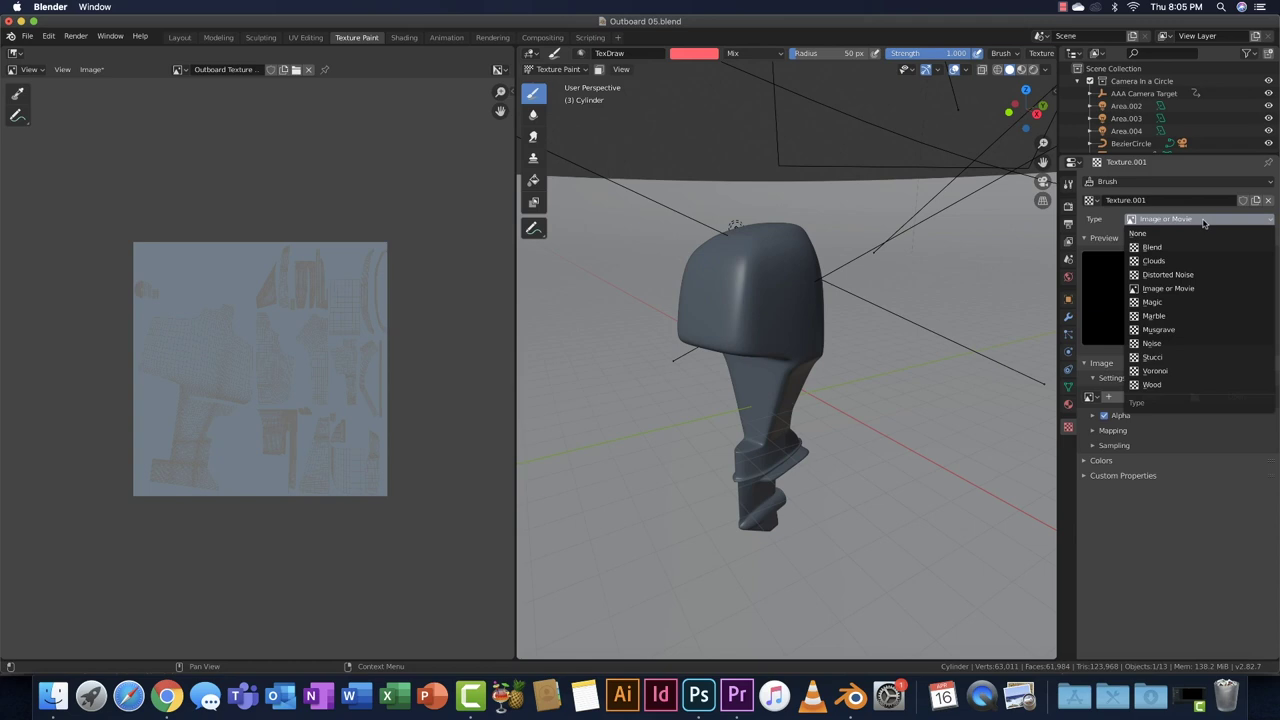
click(1204, 222)
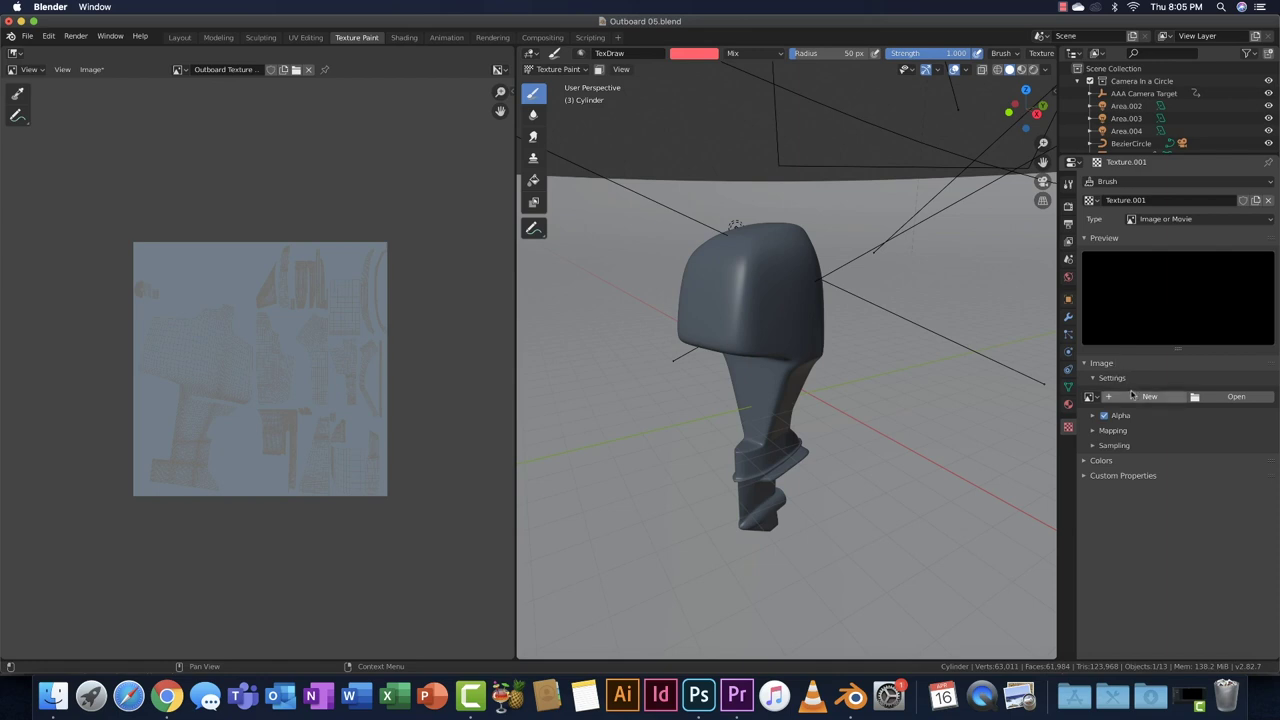
- Load 'Motor 200 Stencil Video copy.png' from Boat 2020 > Textures into Texture.001
click(1230, 397)
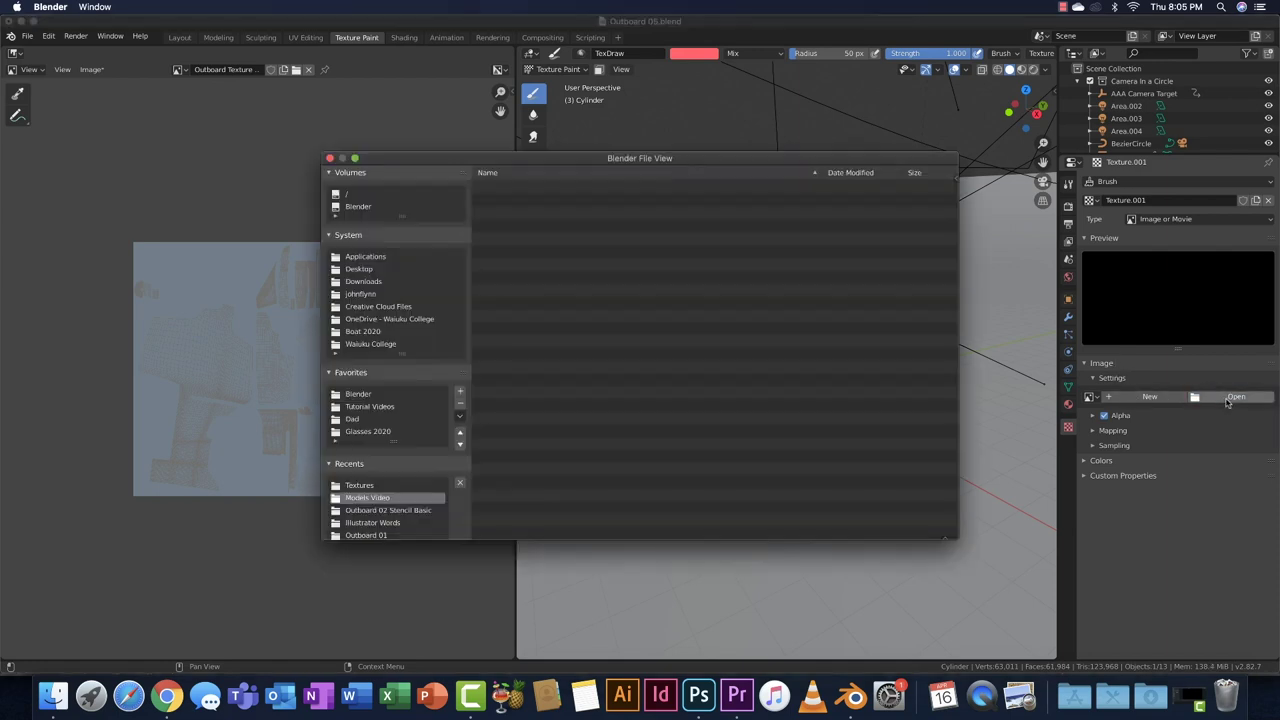
click(362, 331)
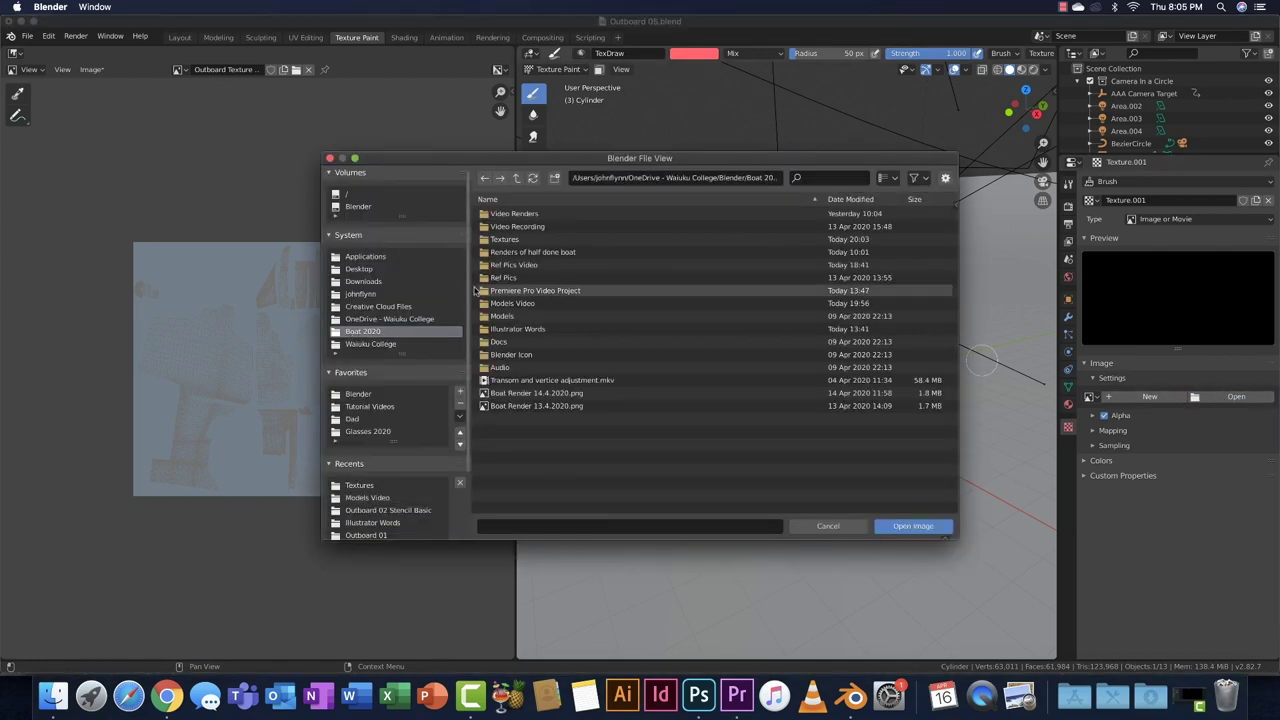
click(506, 240)
double_click(506, 240)
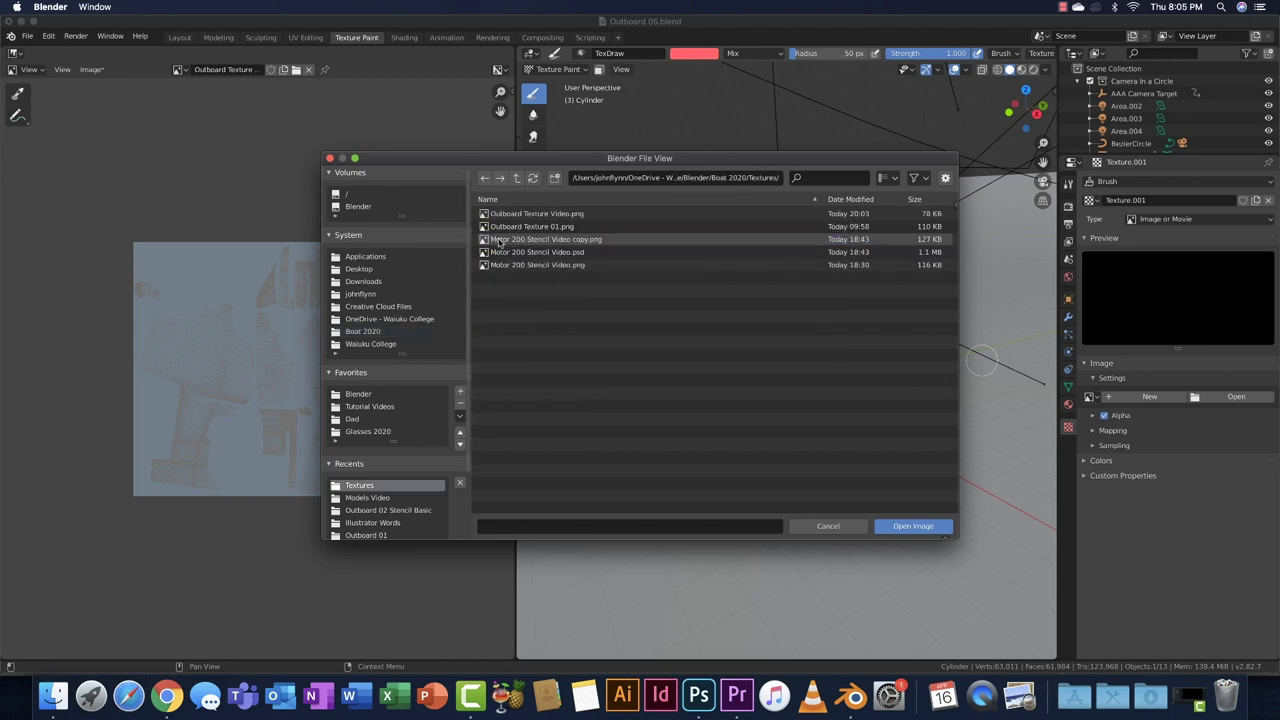
click(501, 243)
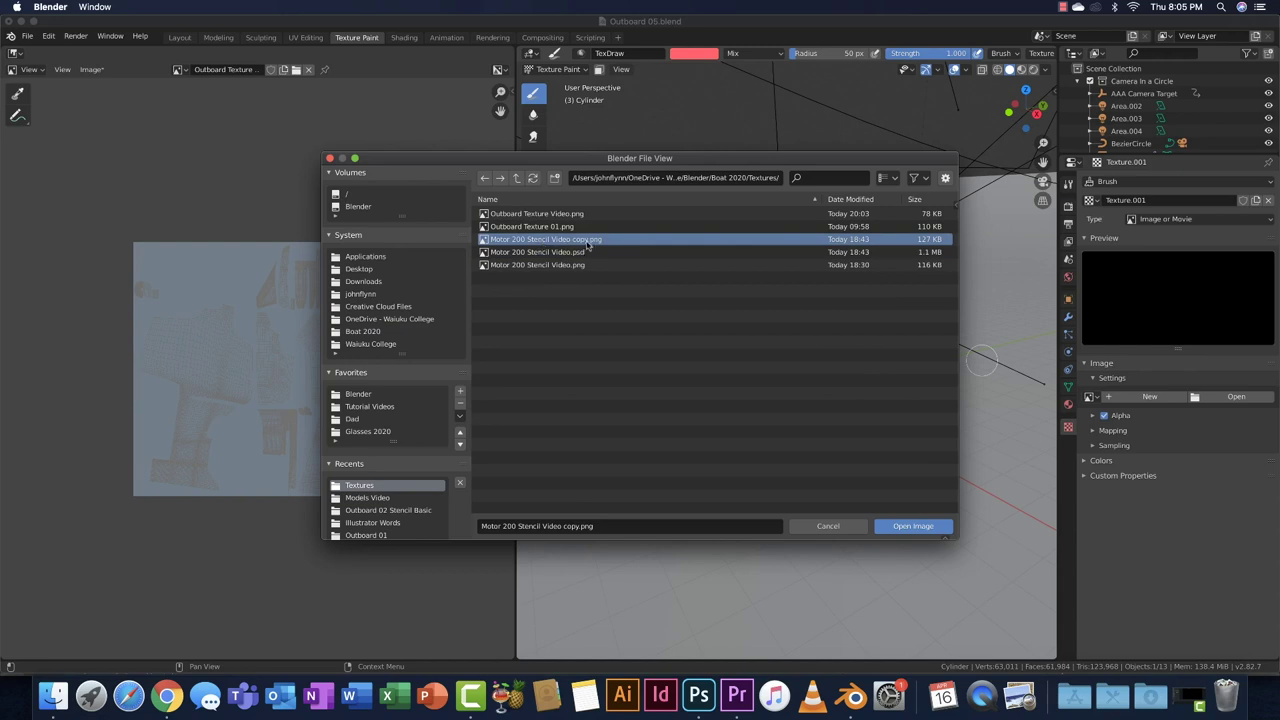
click(908, 527)
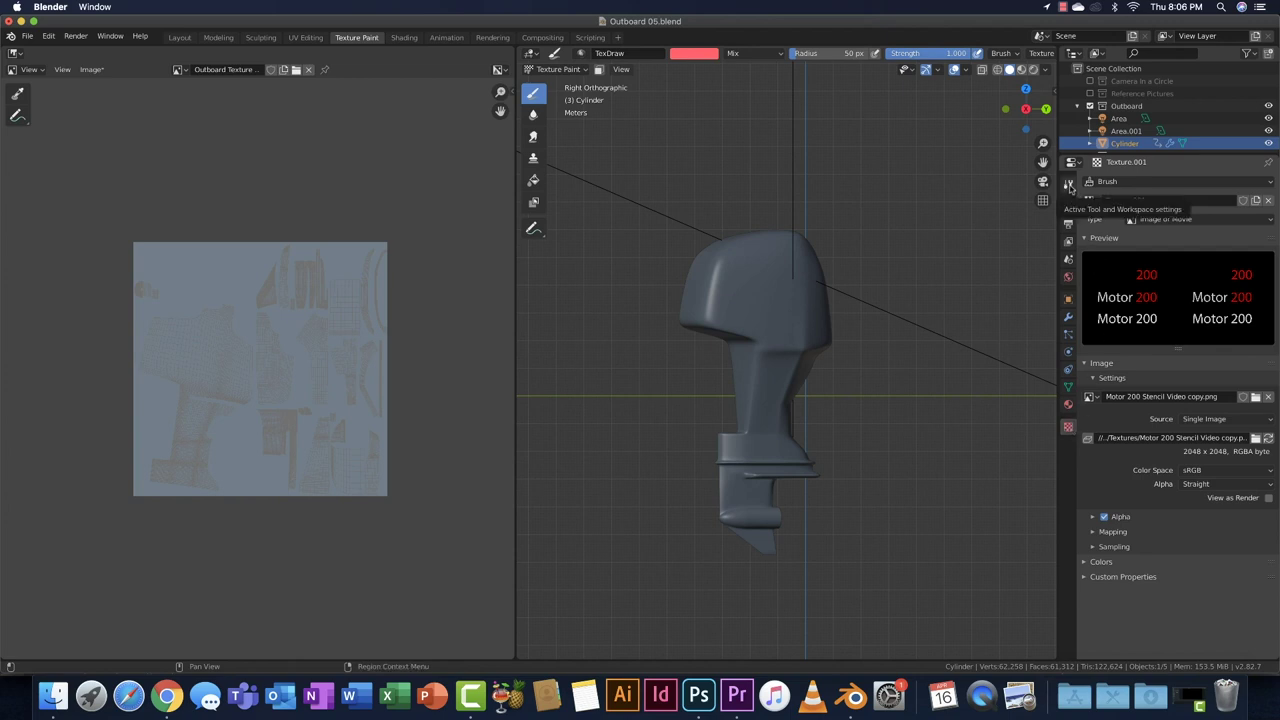
- Unlink the current texture from the active brush's texture settings
click(1069, 186)
scroll(1114, 330, down, 3)
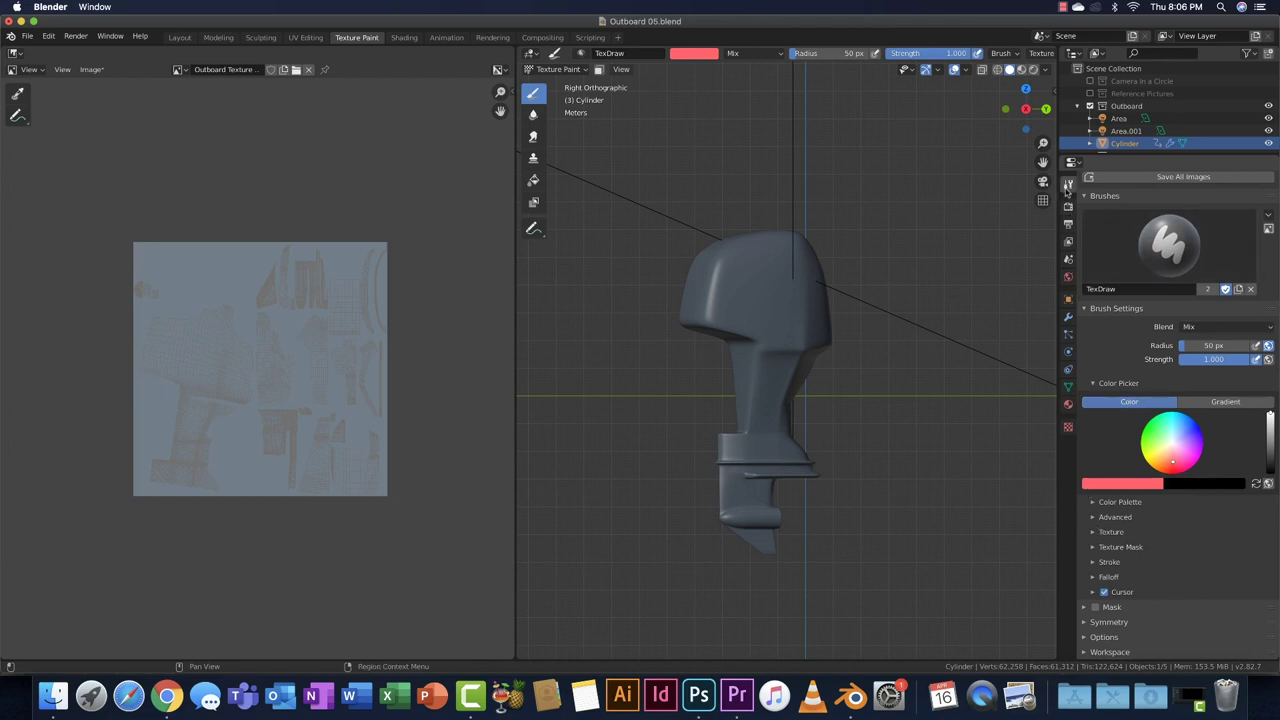
click(1097, 535)
scroll(1127, 540, down, 3)
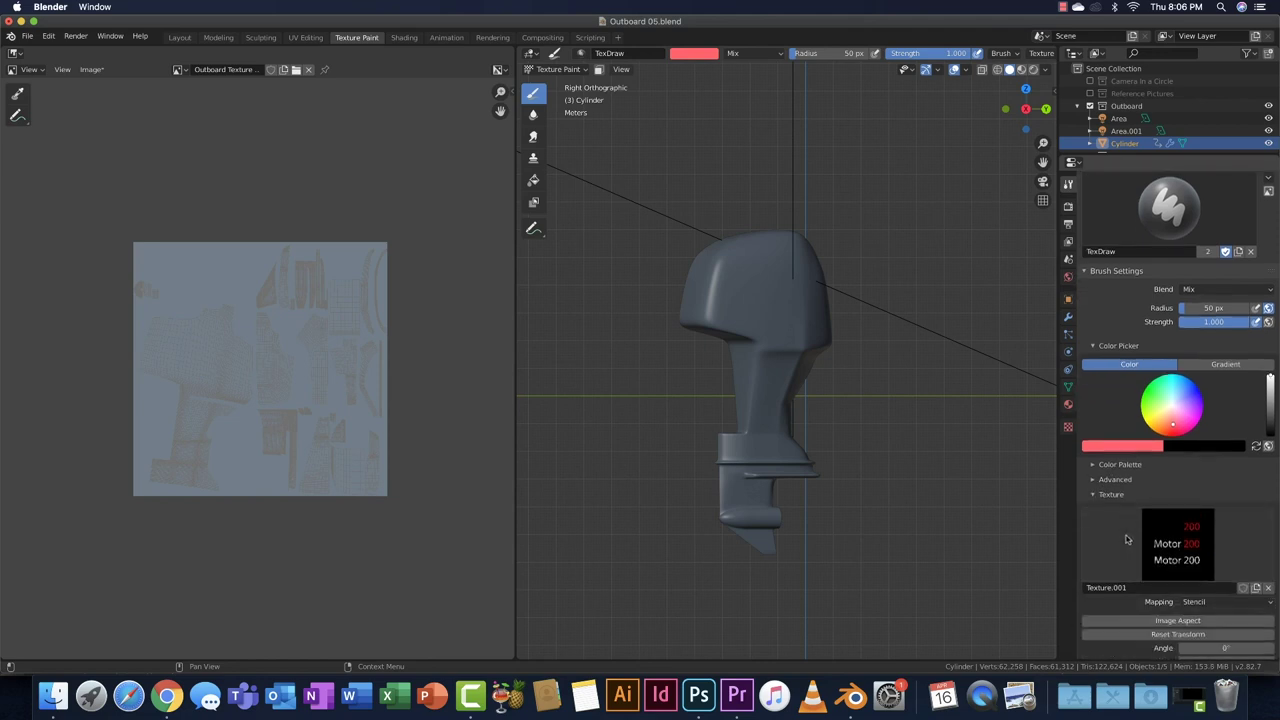
scroll(1127, 540, down, 1)
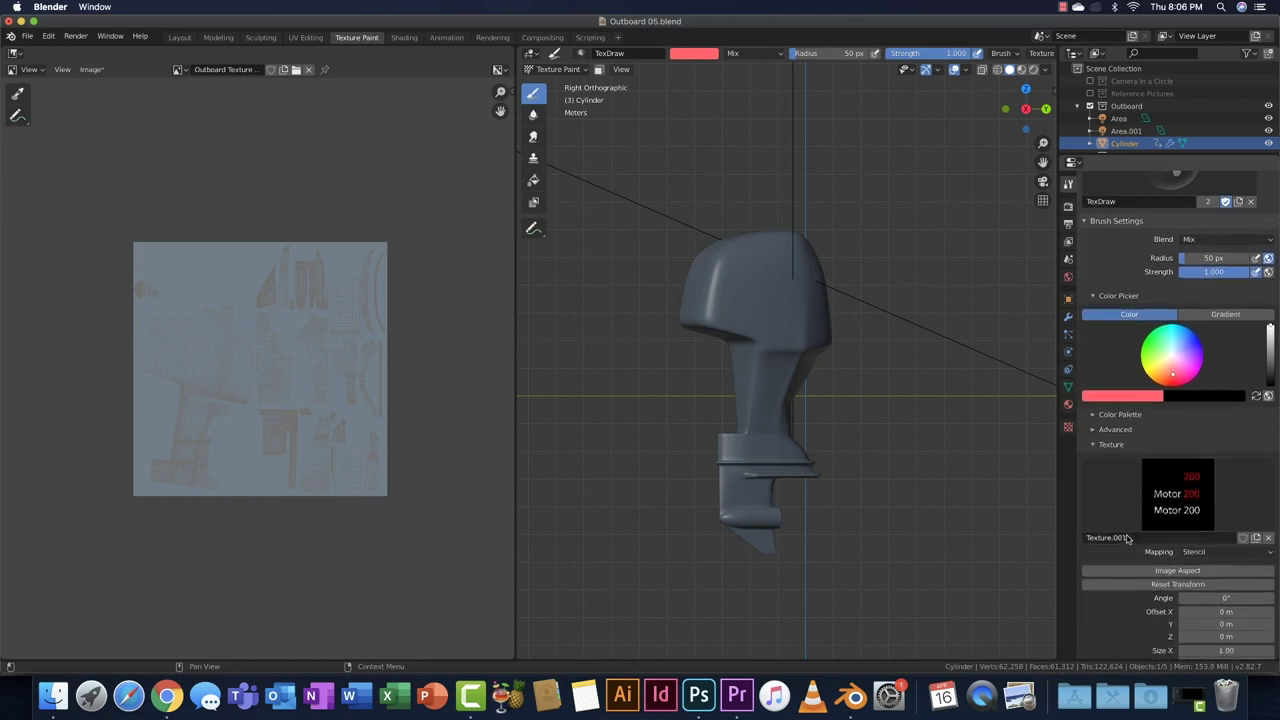
click(1269, 540)
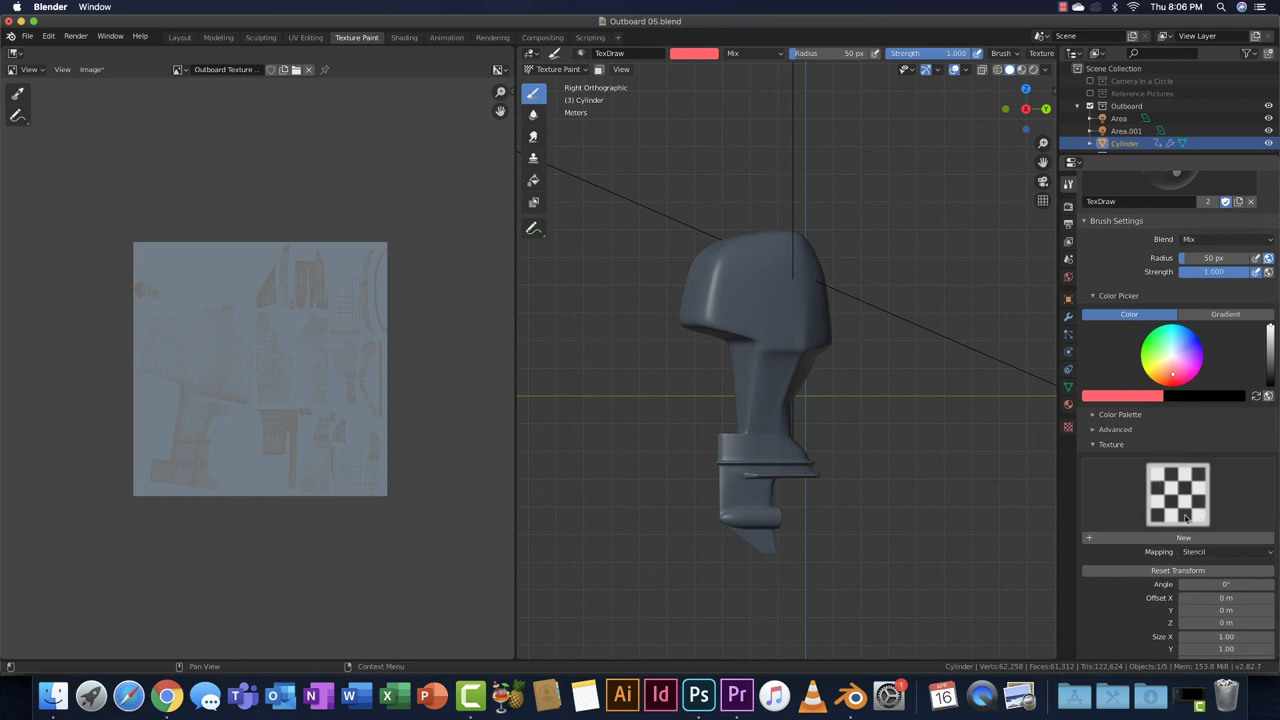
- Set the brush texture mapping to Stencil
click(1094, 445)
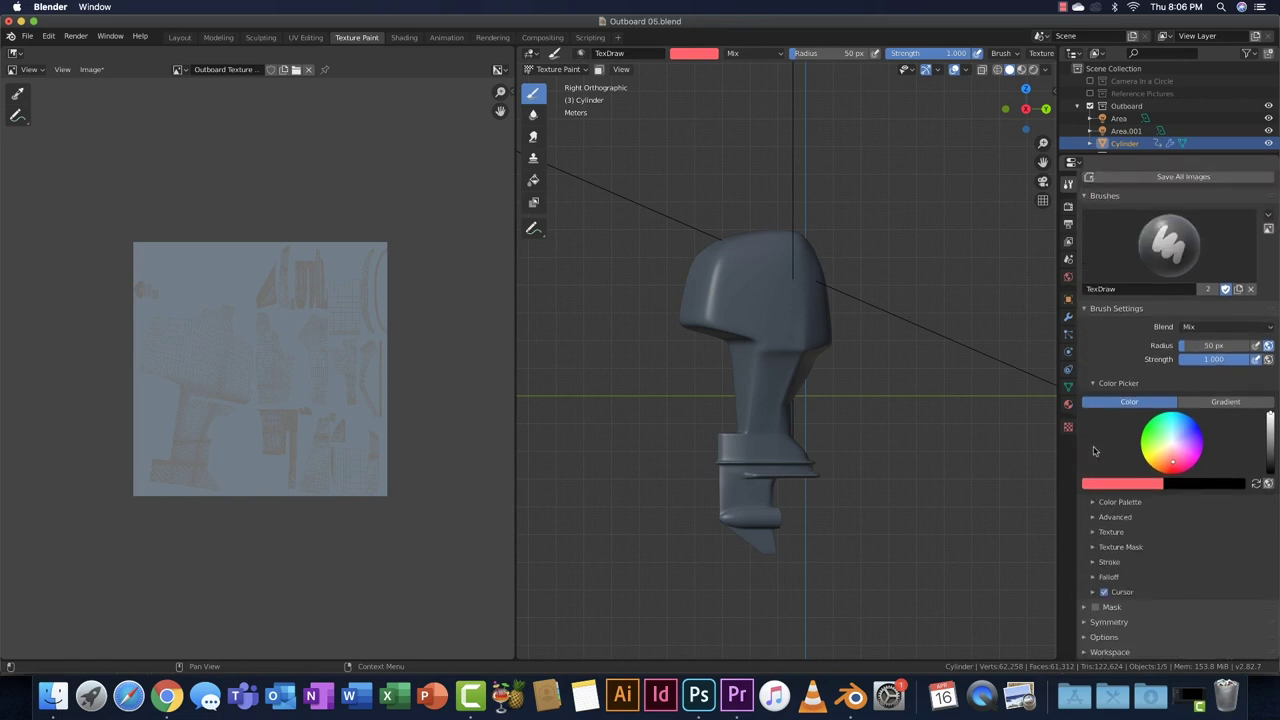
click(1093, 532)
scroll(1183, 540, down, 5)
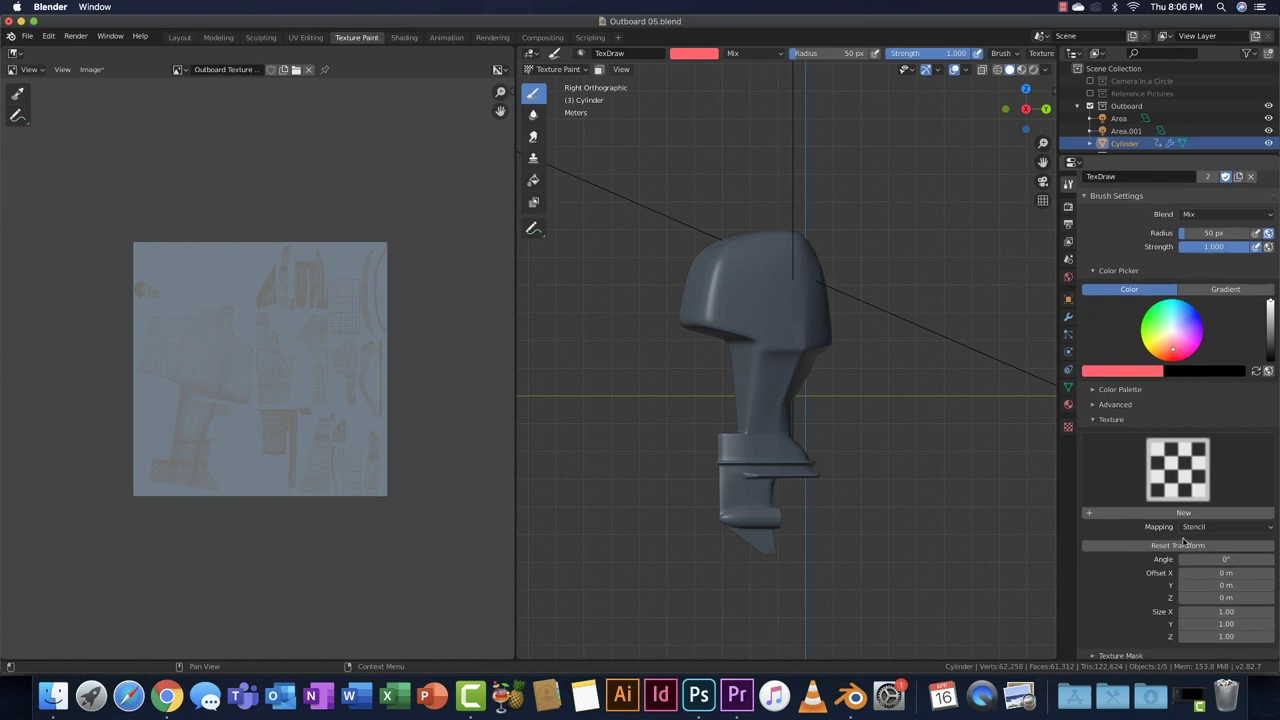
scroll(1183, 540, down, 1)
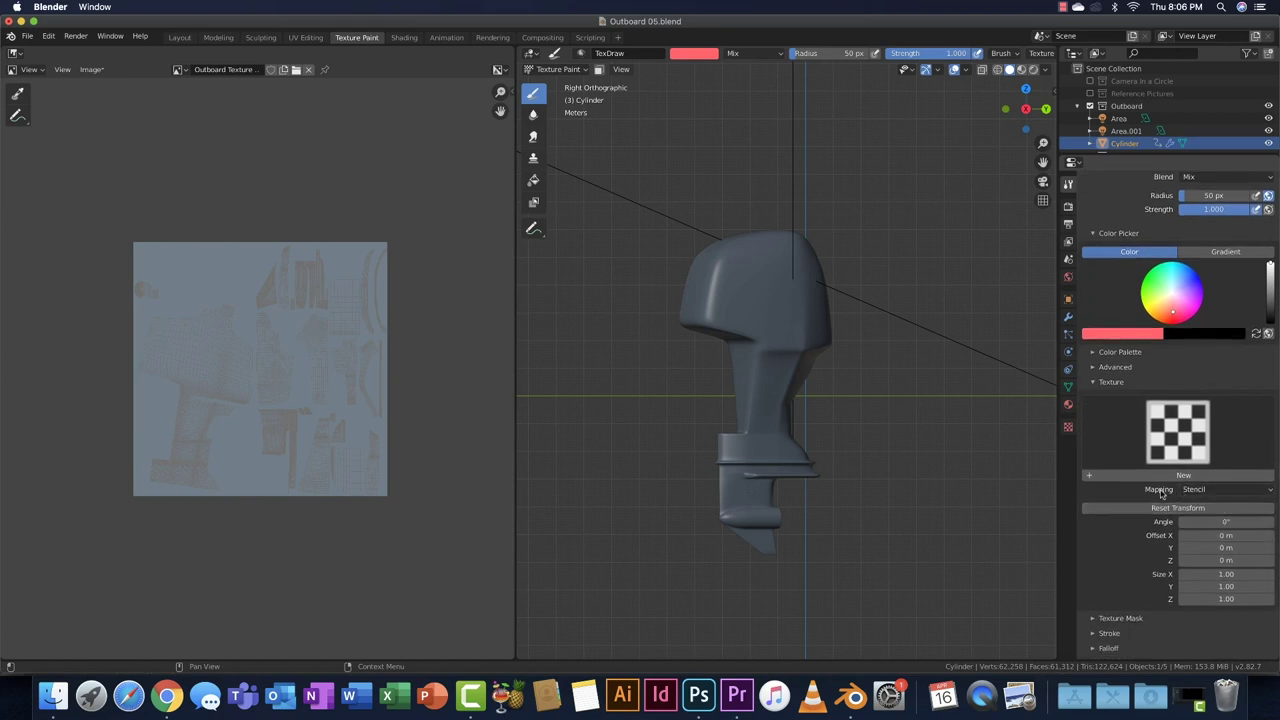
click(1202, 490)
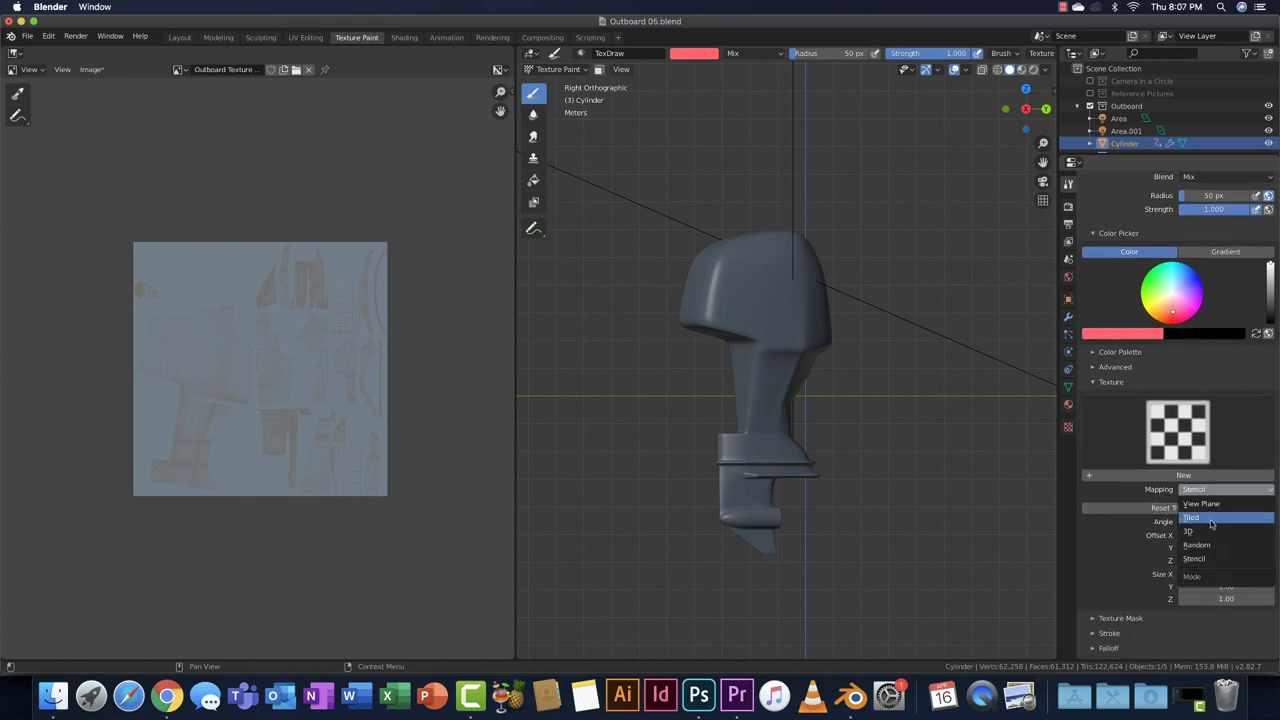
click(1209, 517)
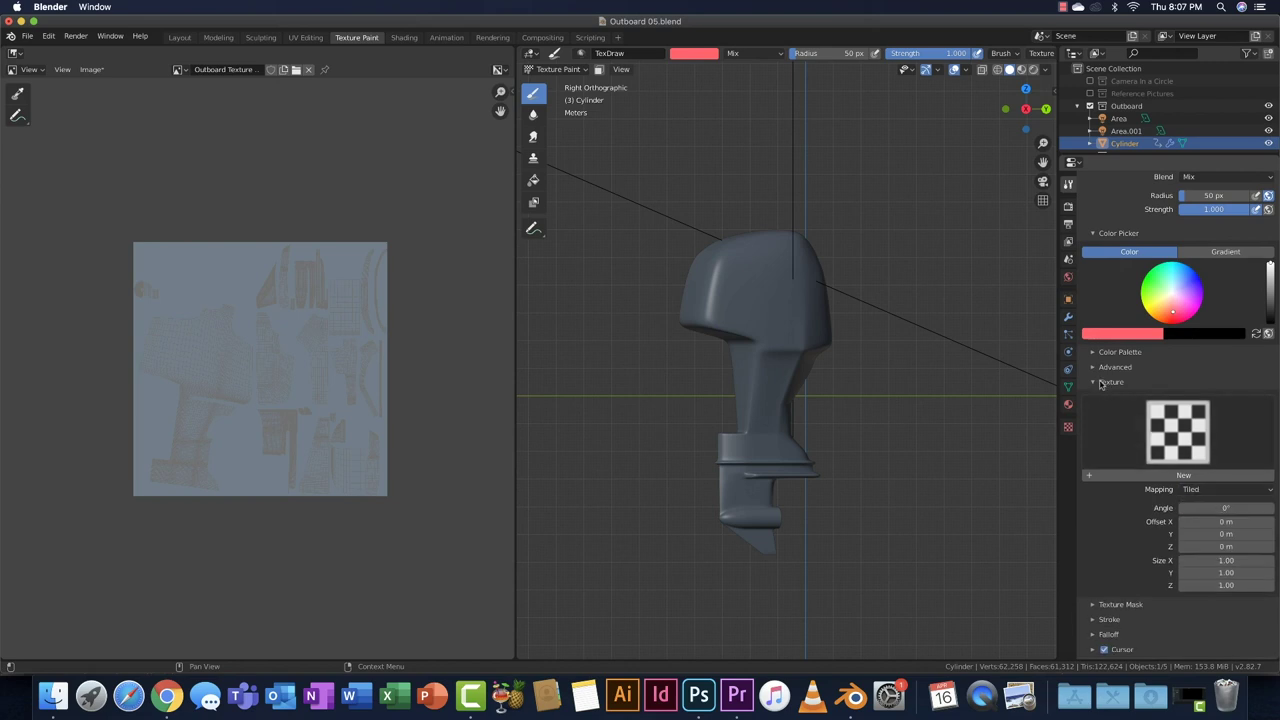
click(1210, 489)
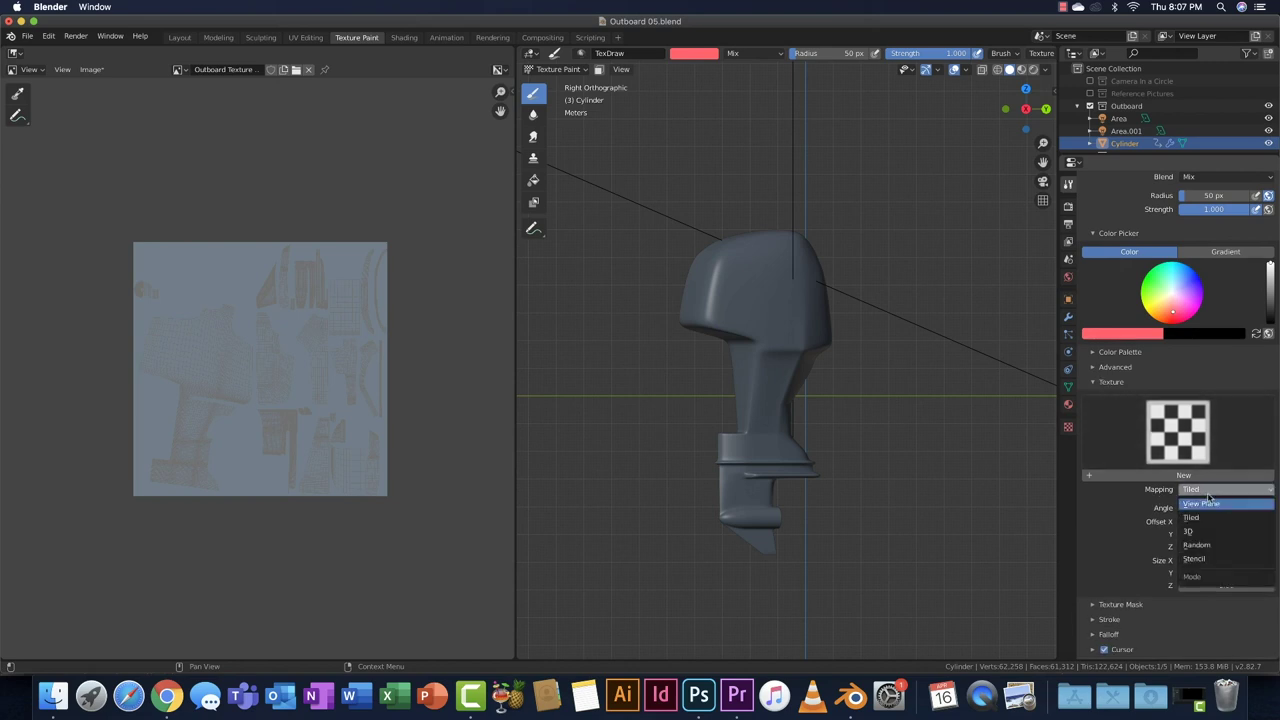
click(1210, 557)
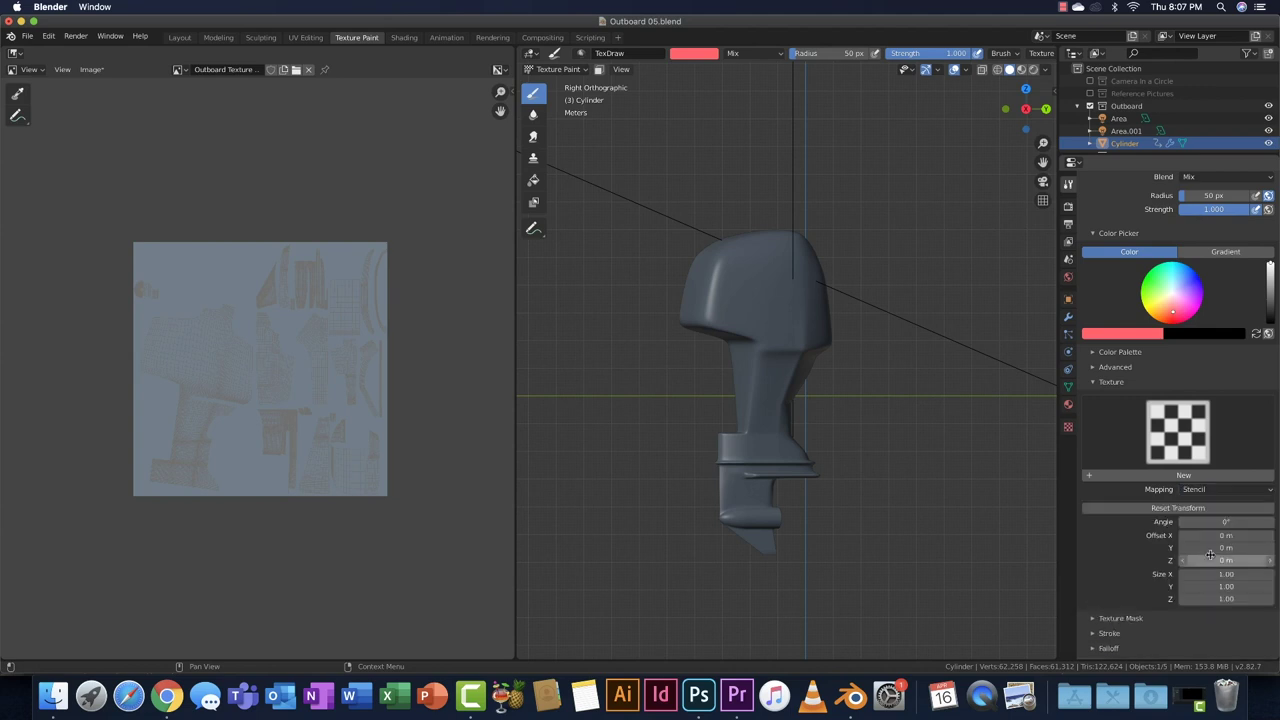
- Discard the empty Texture.002 and assign the Motor 200 Texture.001 to the brush
click(1184, 476)
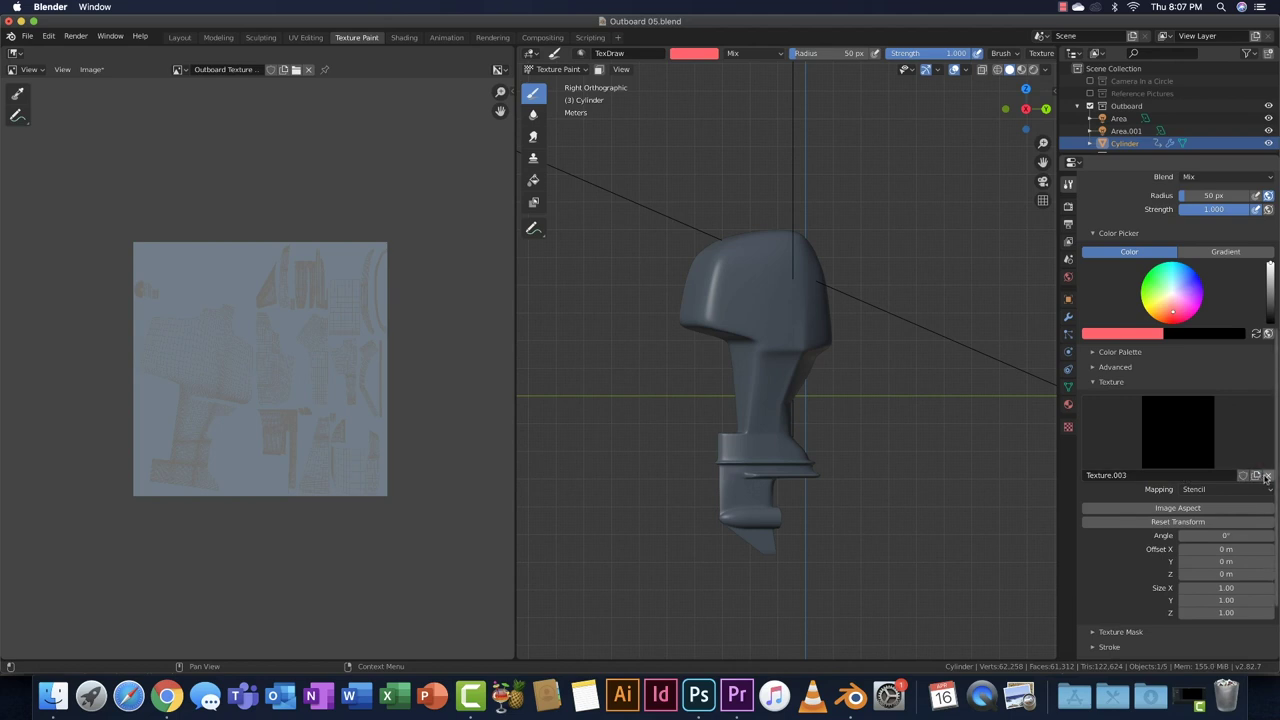
click(1268, 475)
click(1181, 436)
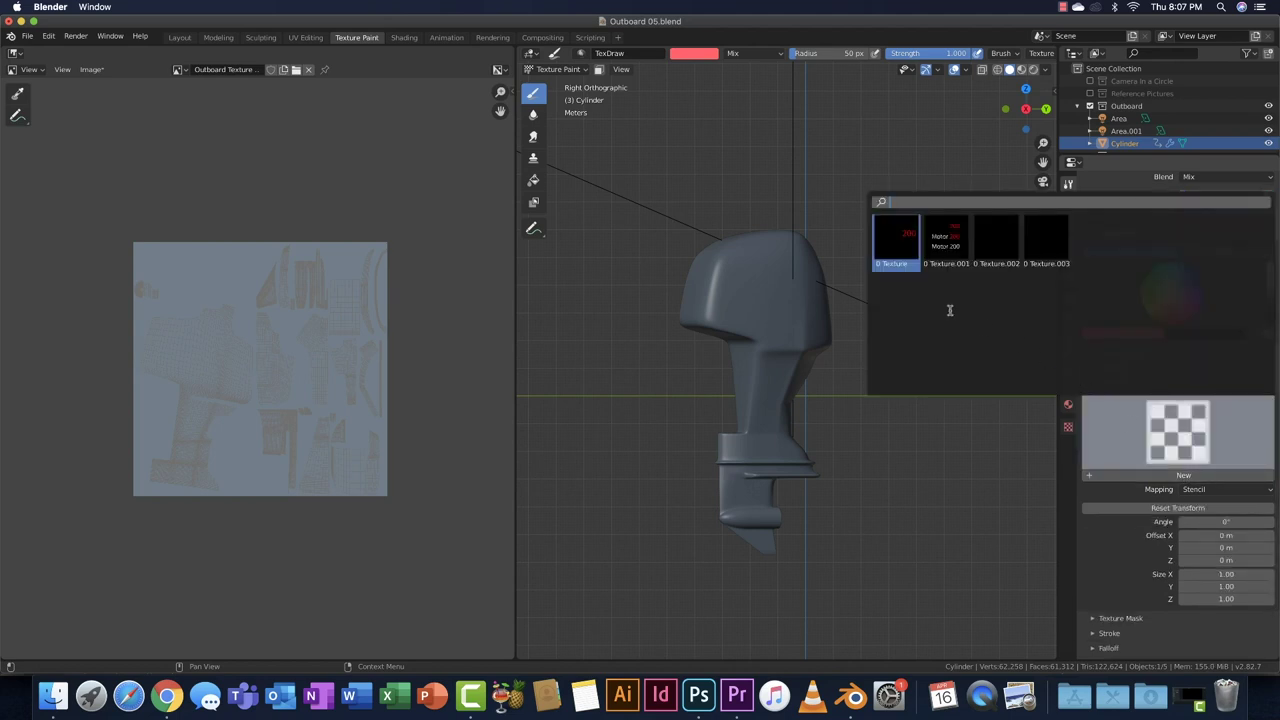
click(946, 242)
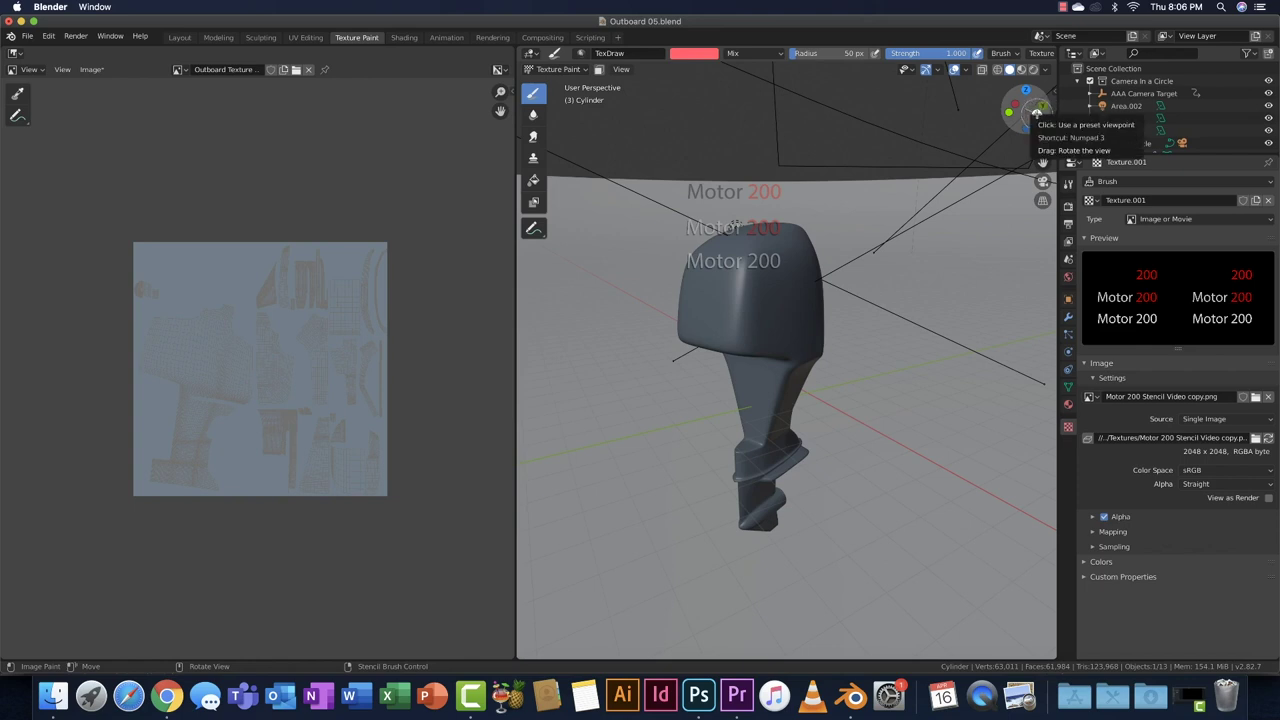
- In right-side view with the Camera In a Circle collection excluded, move and size the stencil over the cowling
click(1036, 112)
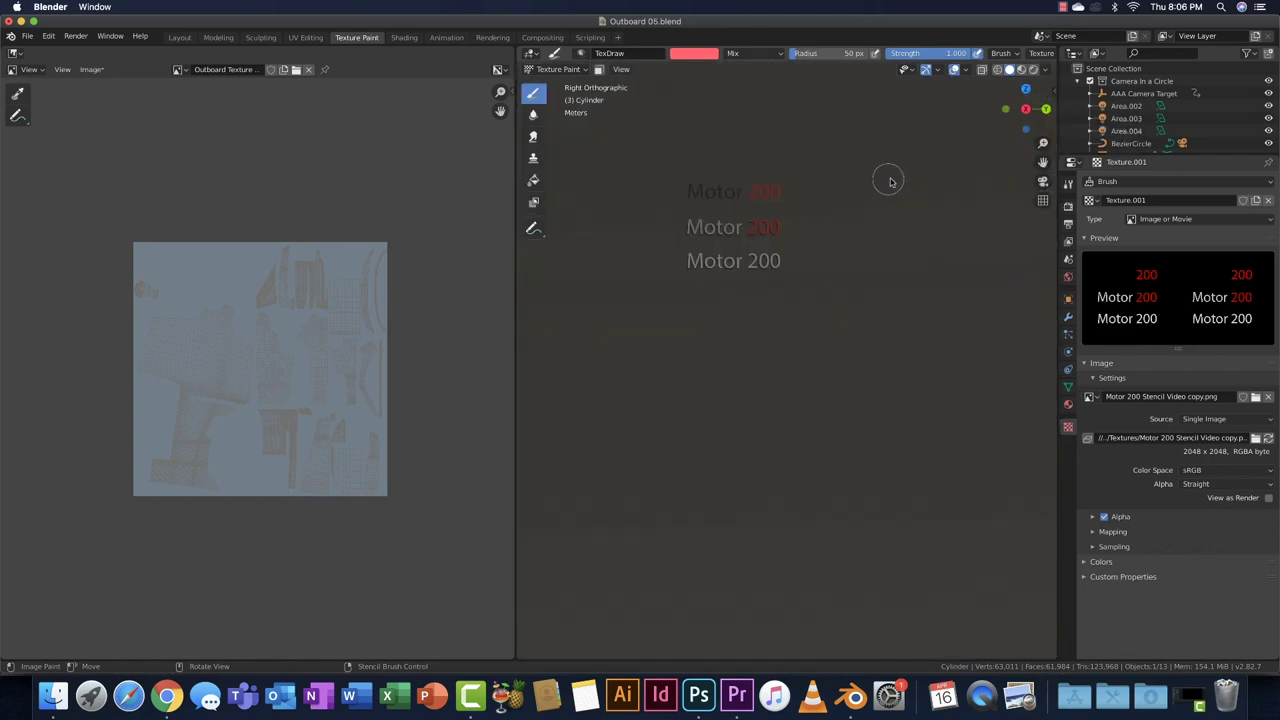
click(1090, 81)
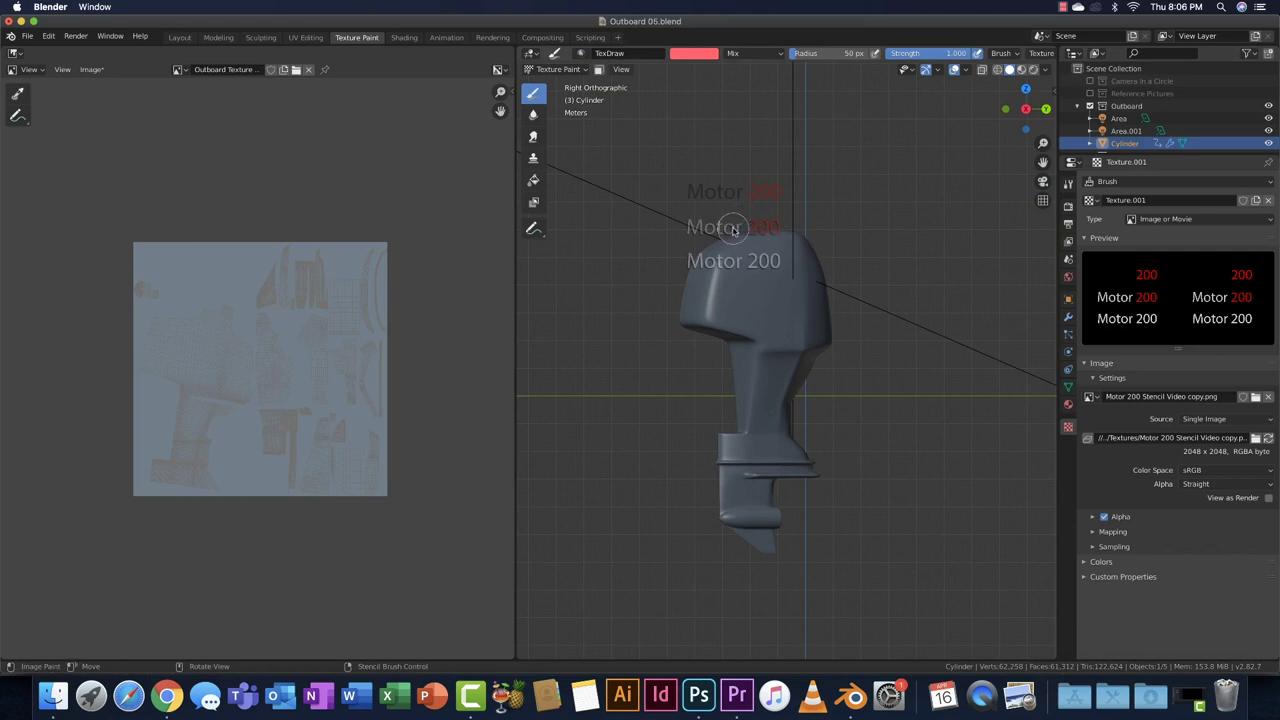
mouse_move(733, 229)
right_down()
mouse_move(767, 280)
mouse_move(766, 300)
mouse_move(735, 300)
mouse_move(764, 283)
right_up()
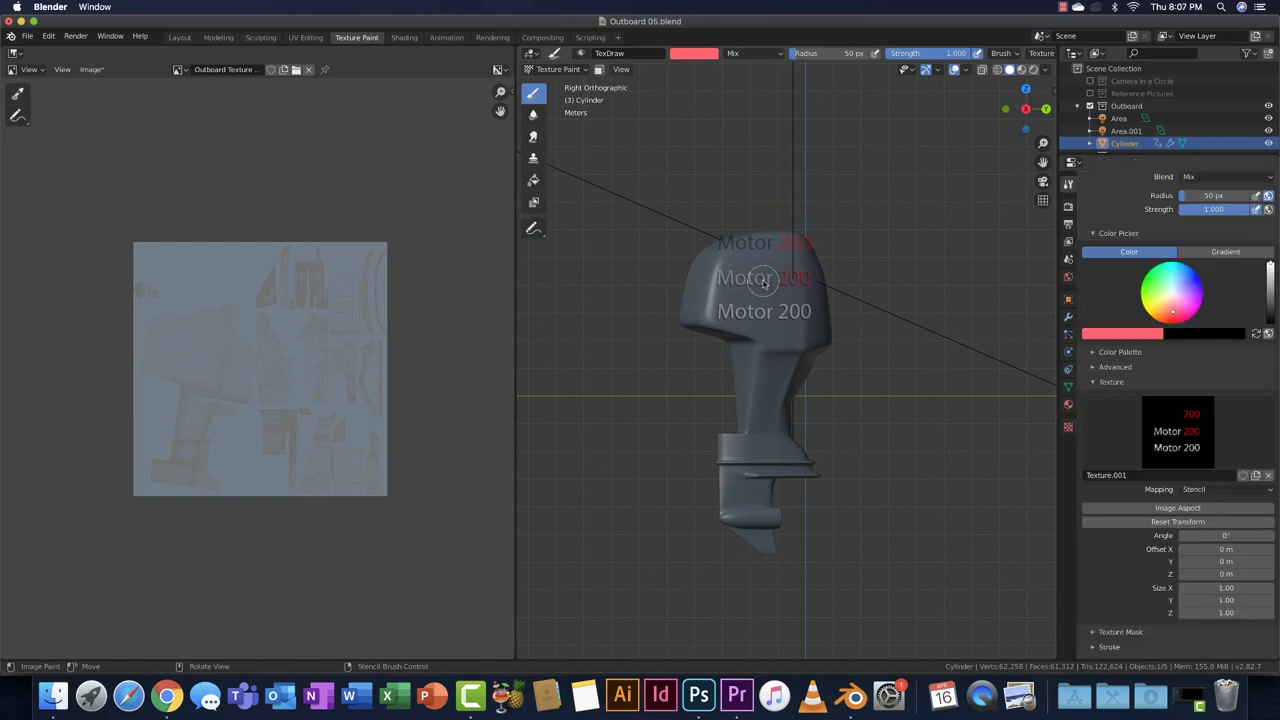
right_drag(829, 316, 768, 285)
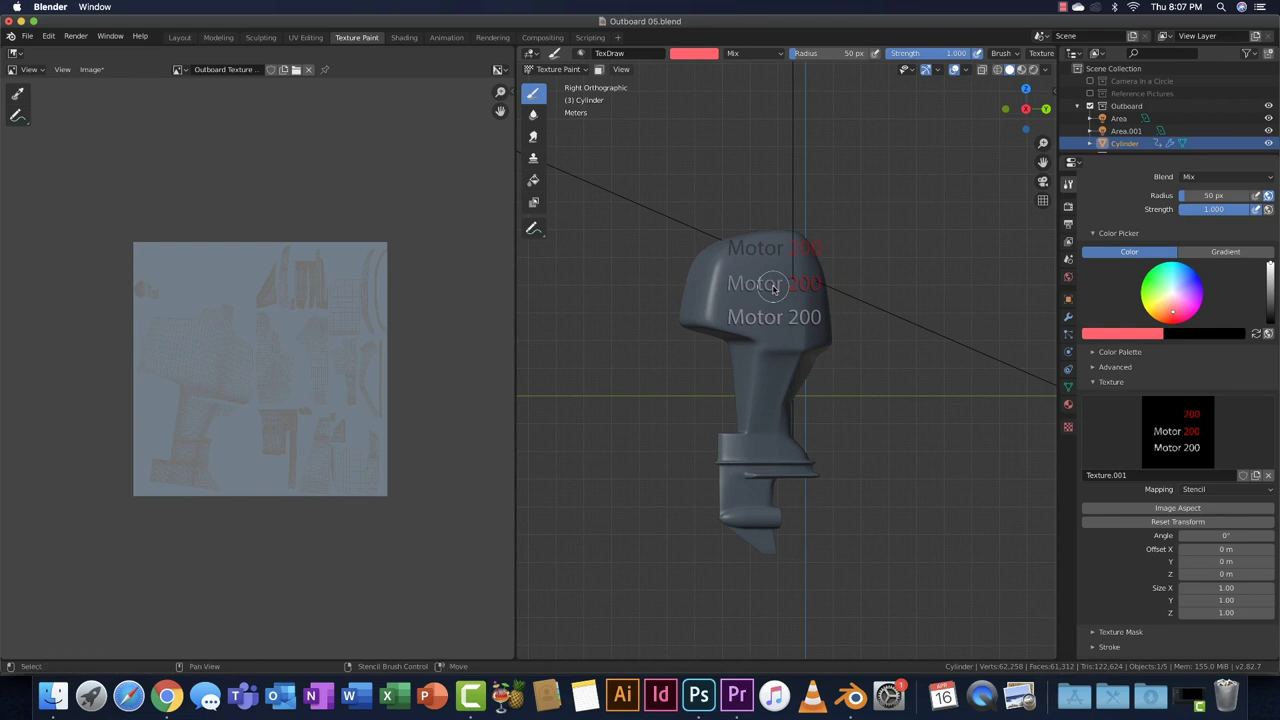
mouse_move(788, 288)
shift+right_down()
mouse_move(822, 295)
mouse_move(798, 290)
shift+right_up()
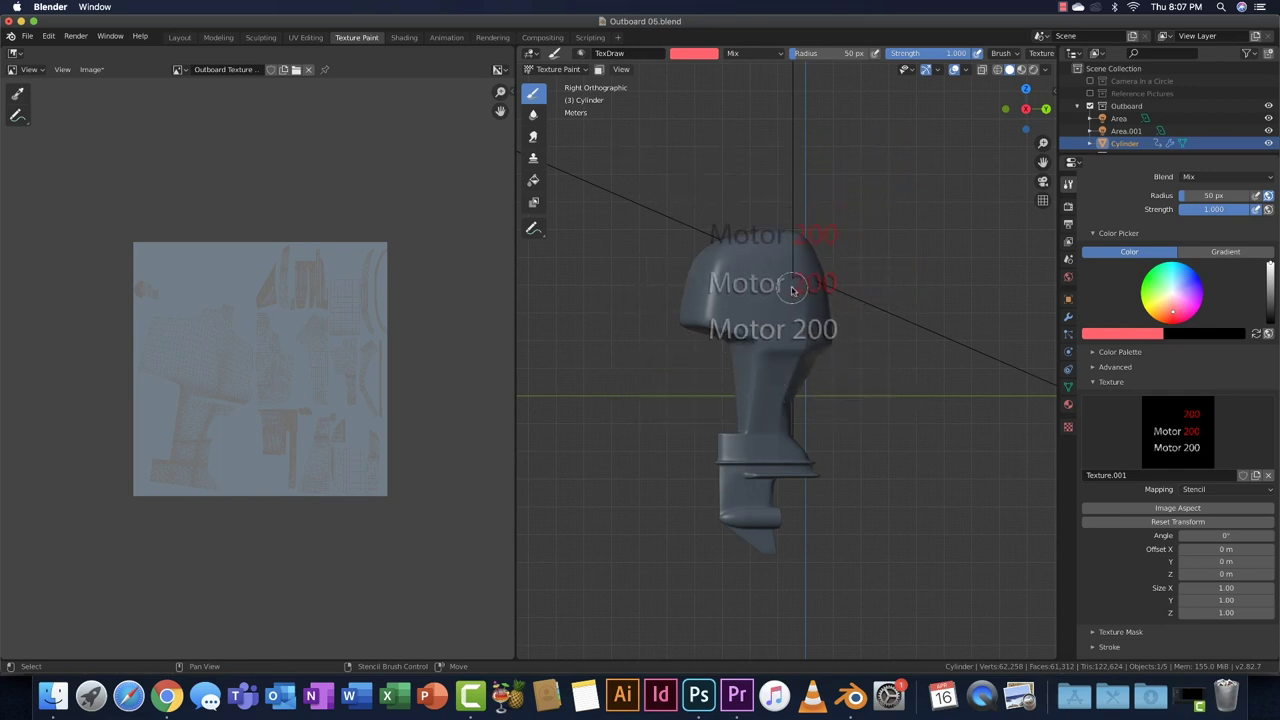
right_drag(790, 290, 785, 284)
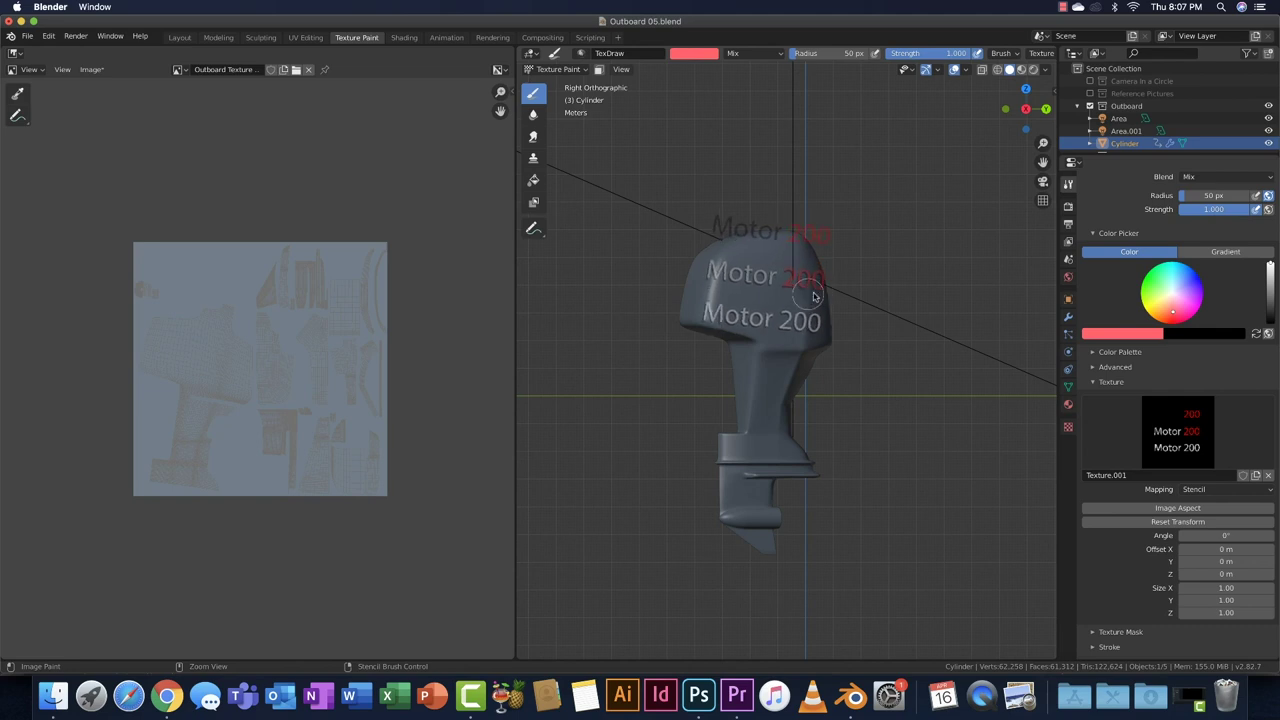
ctrl+right_drag(806, 302, 798, 278)
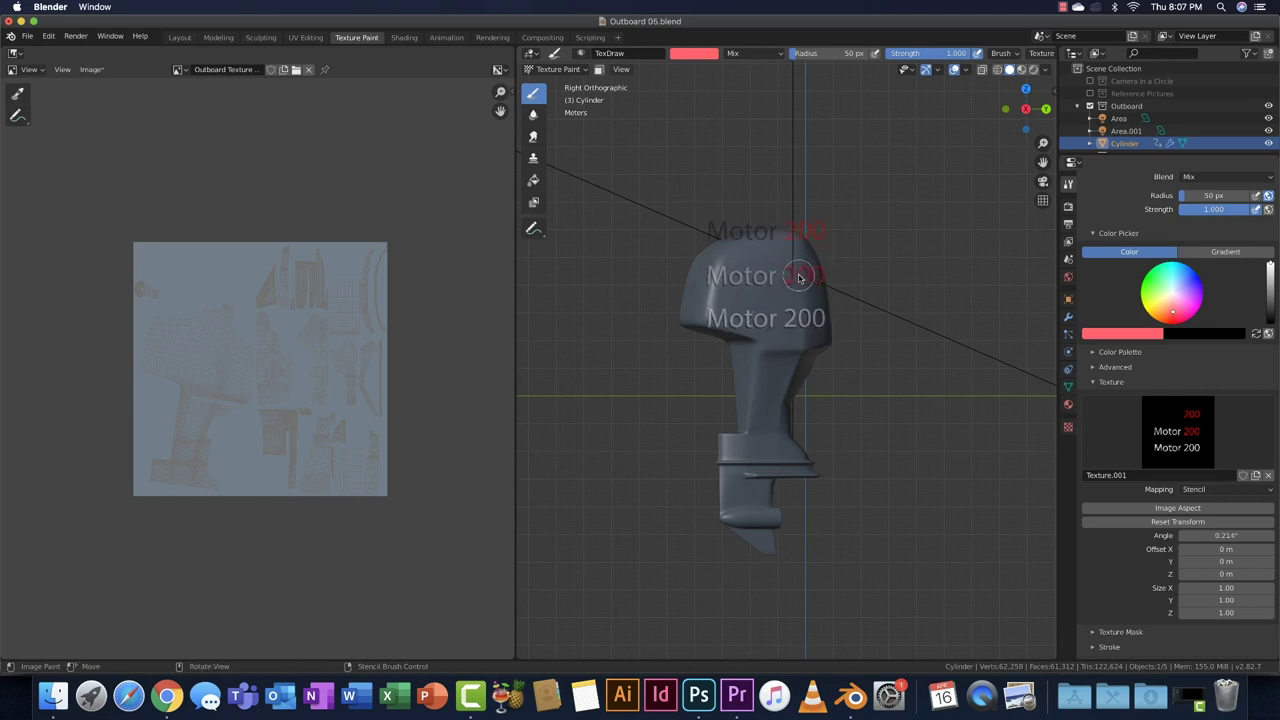
- Line up the stencil, paint the red 200 onto the cowling, and switch the colour to white
scroll(791, 279, up, 3)
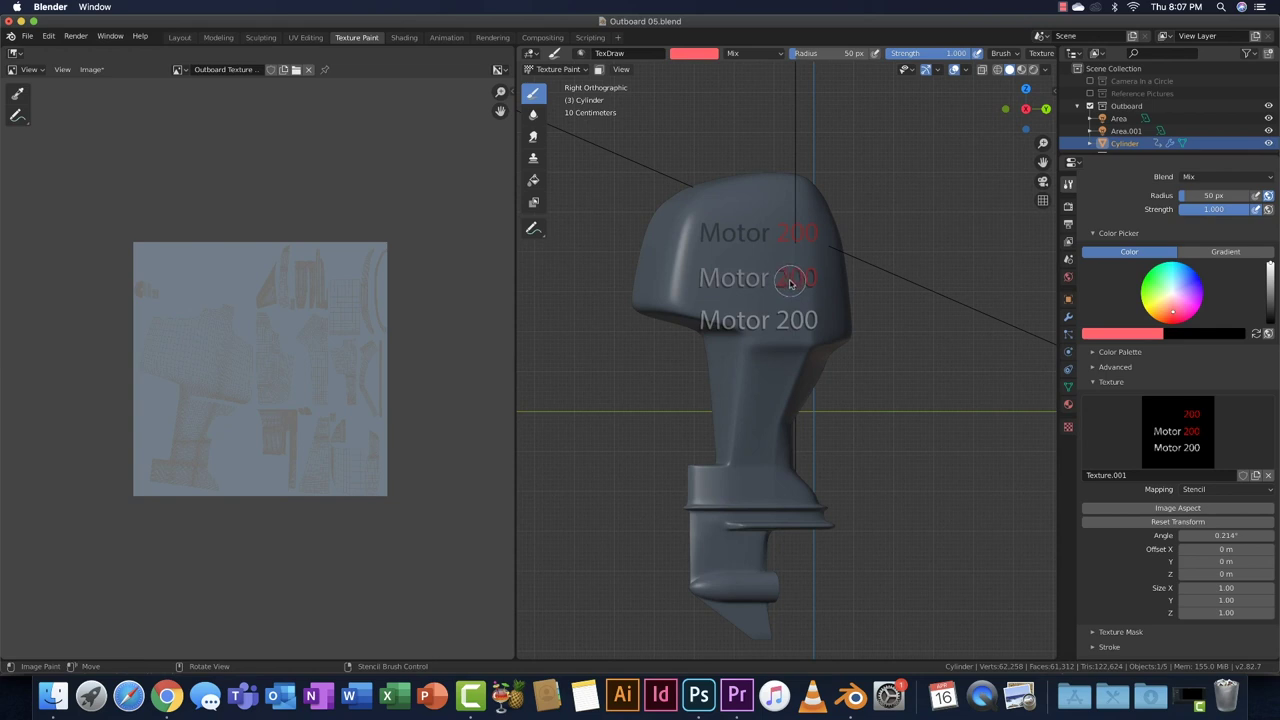
scroll(790, 285, up, 3)
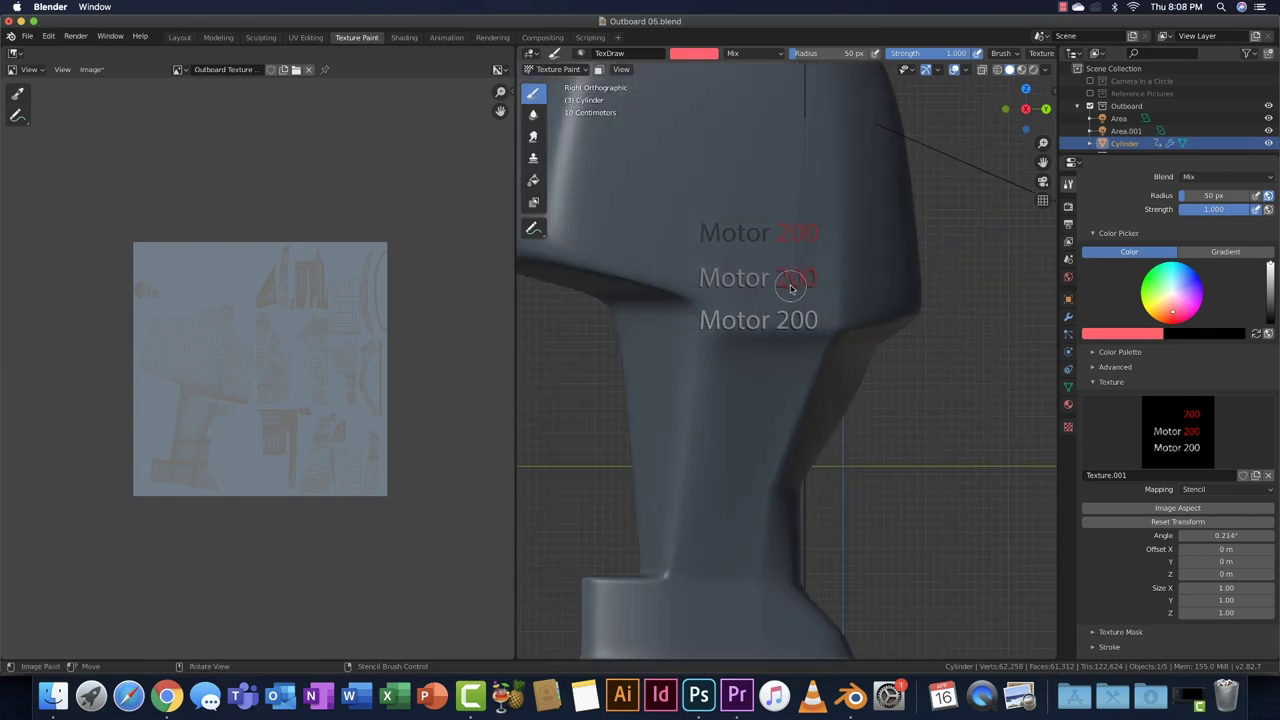
scroll(790, 288, down, 4)
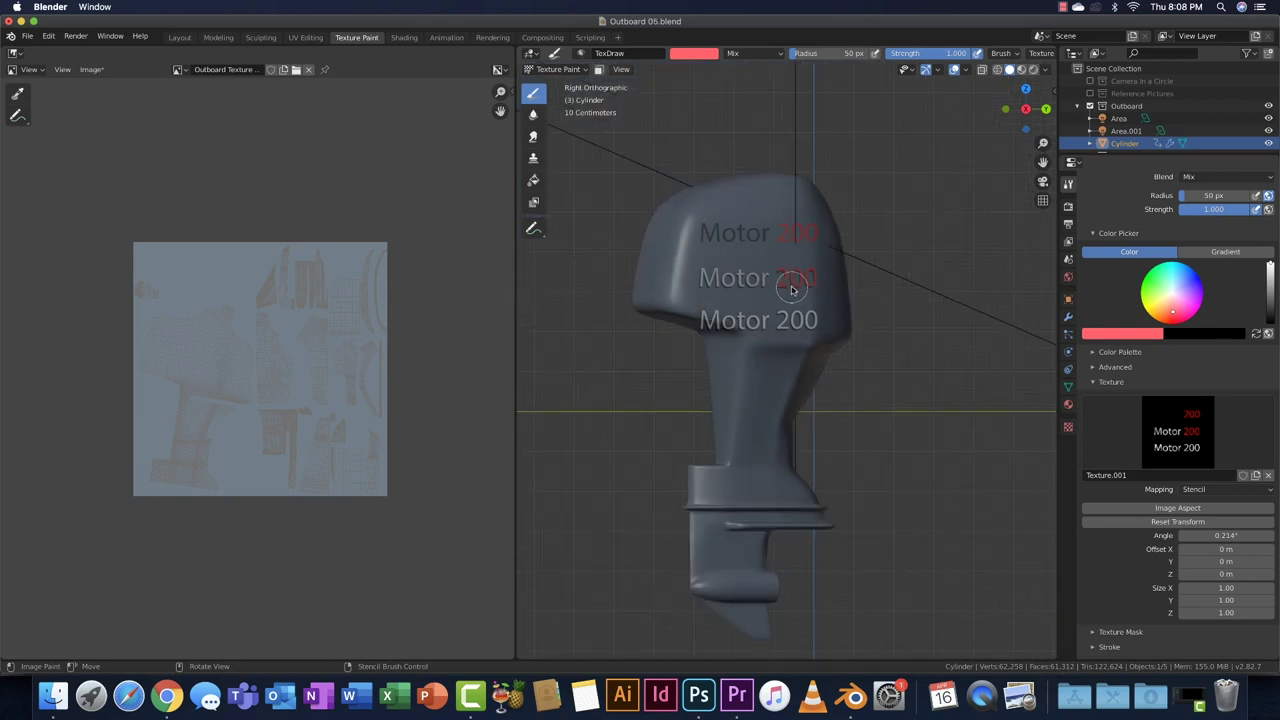
right_drag(790, 285, 784, 240)
drag(784, 240, 807, 251)
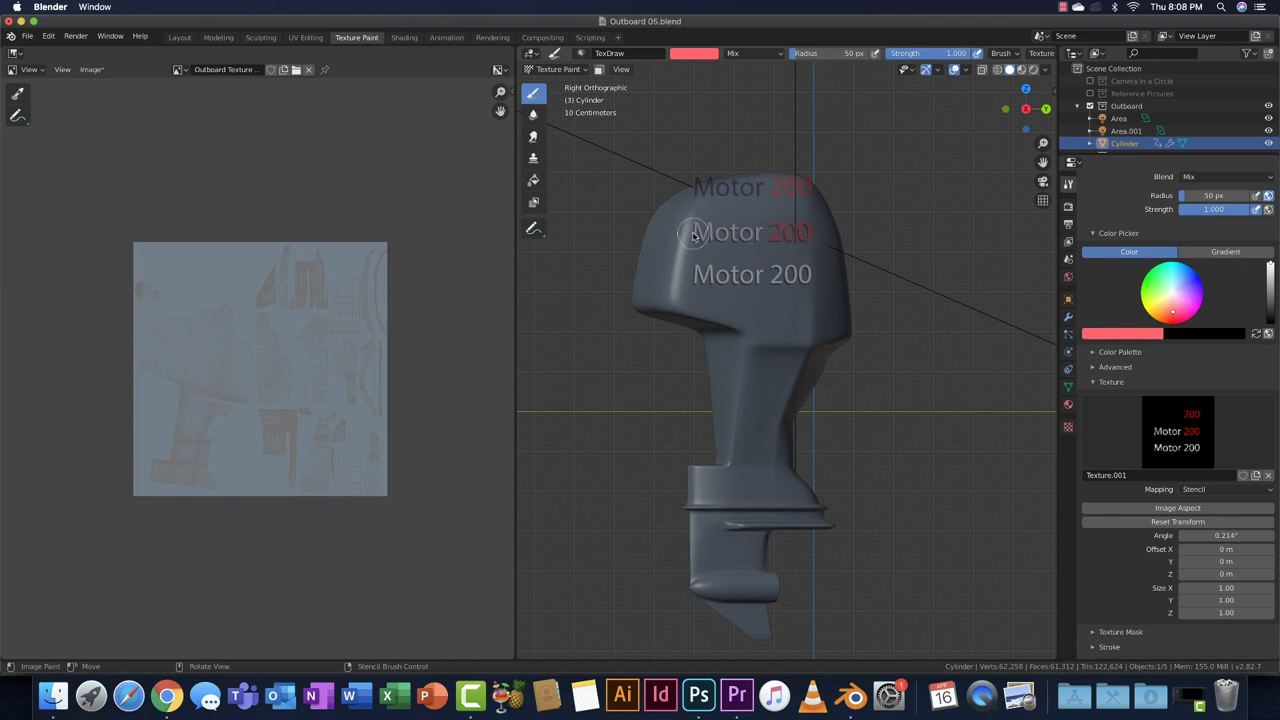
click(1173, 296)
- Paint 'Motor' in white, move the stencil off the cowling, and check it from the right view
drag(701, 236, 829, 235)
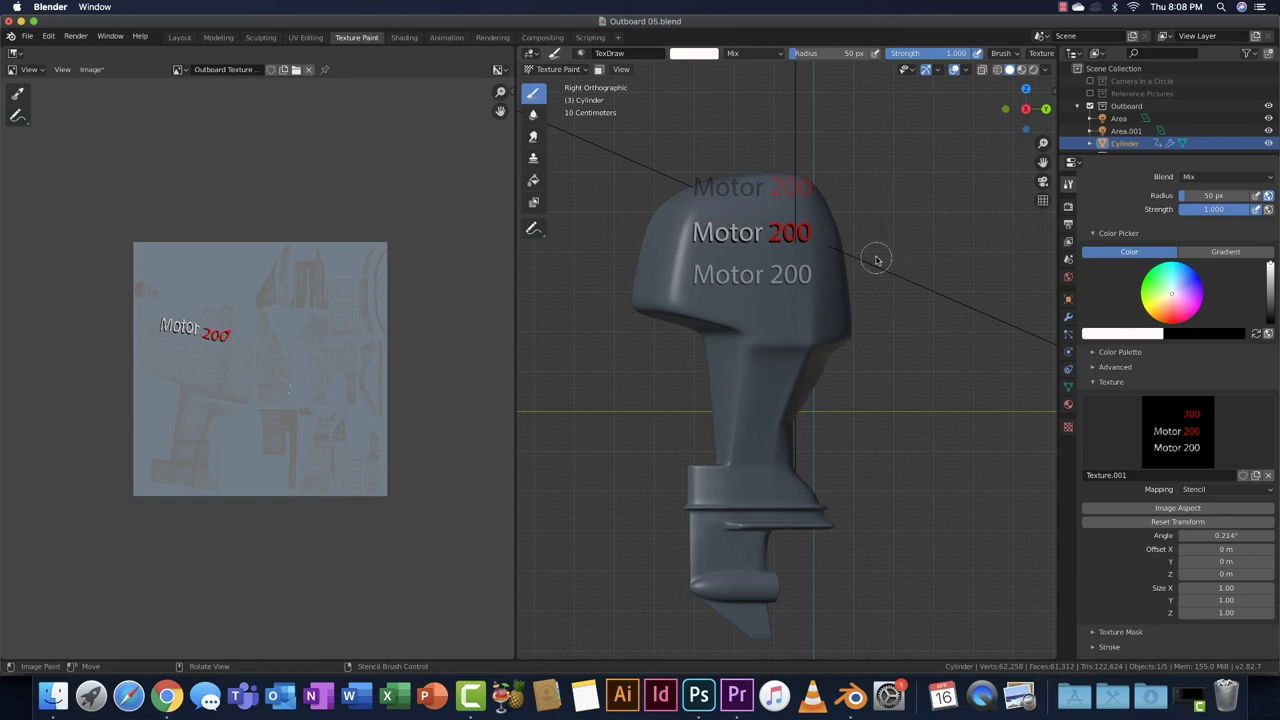
right_drag(746, 268, 932, 304)
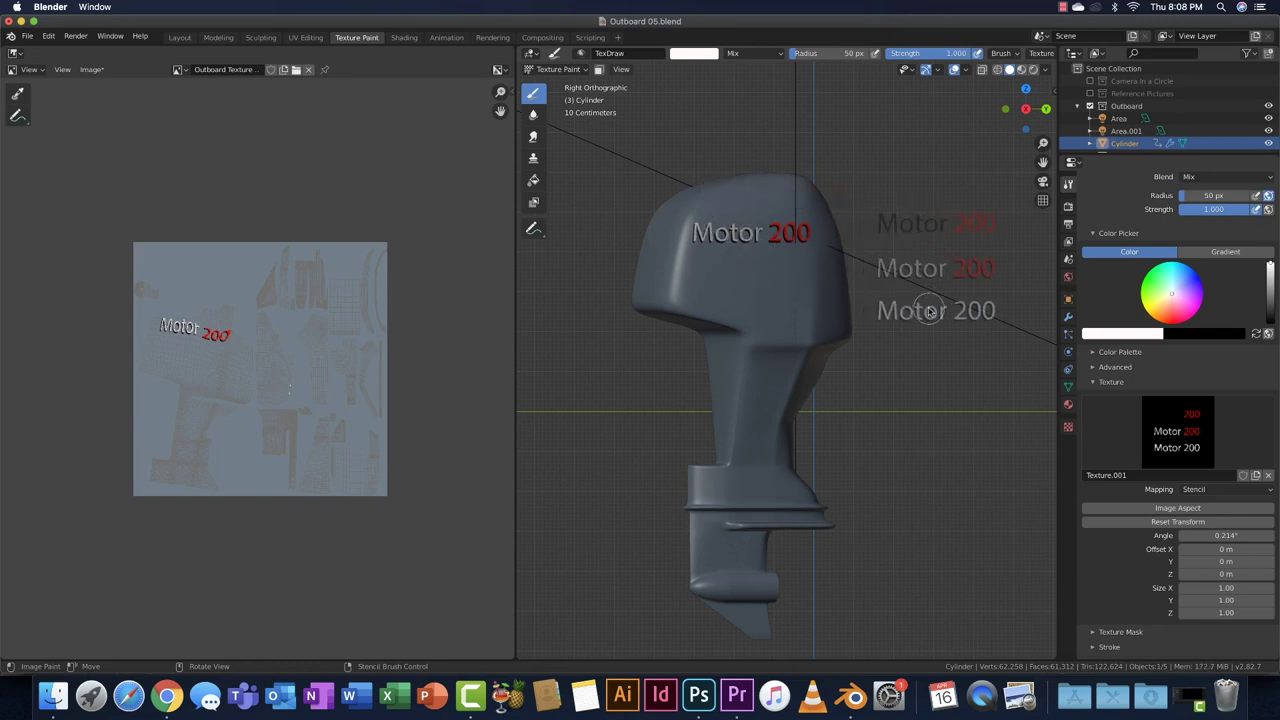
scroll(740, 220, up, 5)
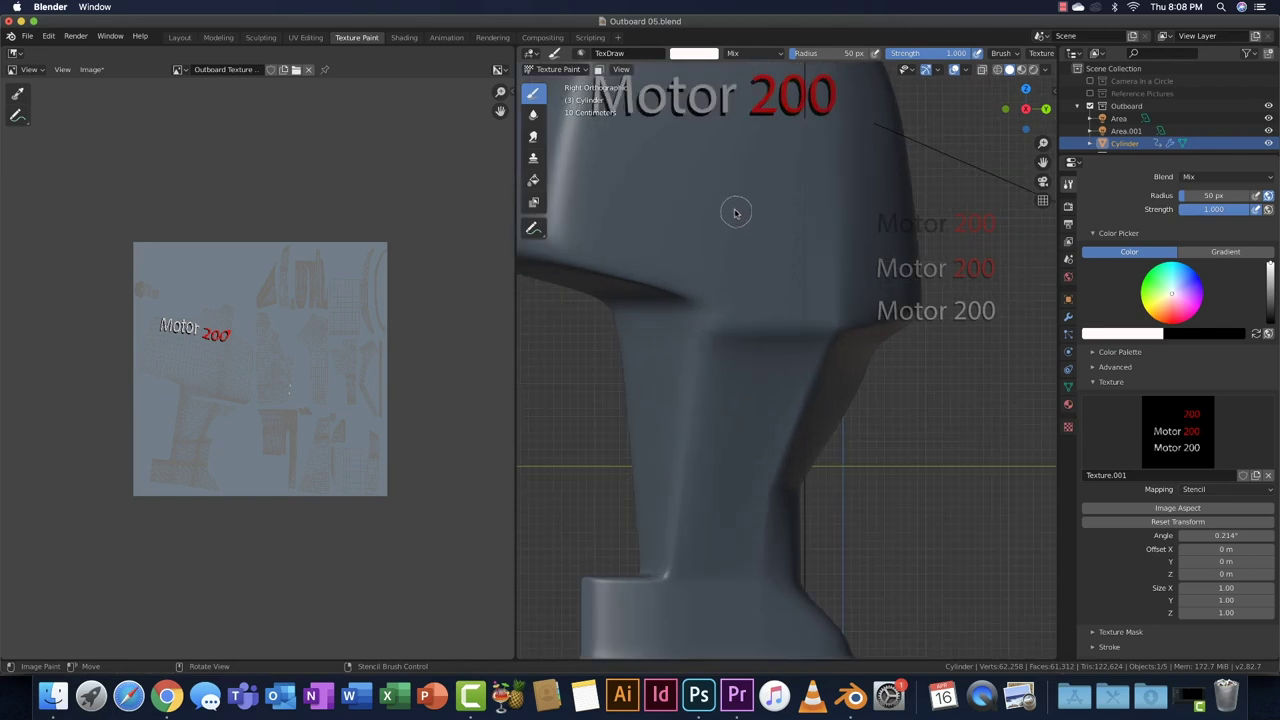
mouse_move(775, 283)
shift+middle_down()
mouse_move(778, 330)
mouse_move(809, 371)
shift+middle_up()
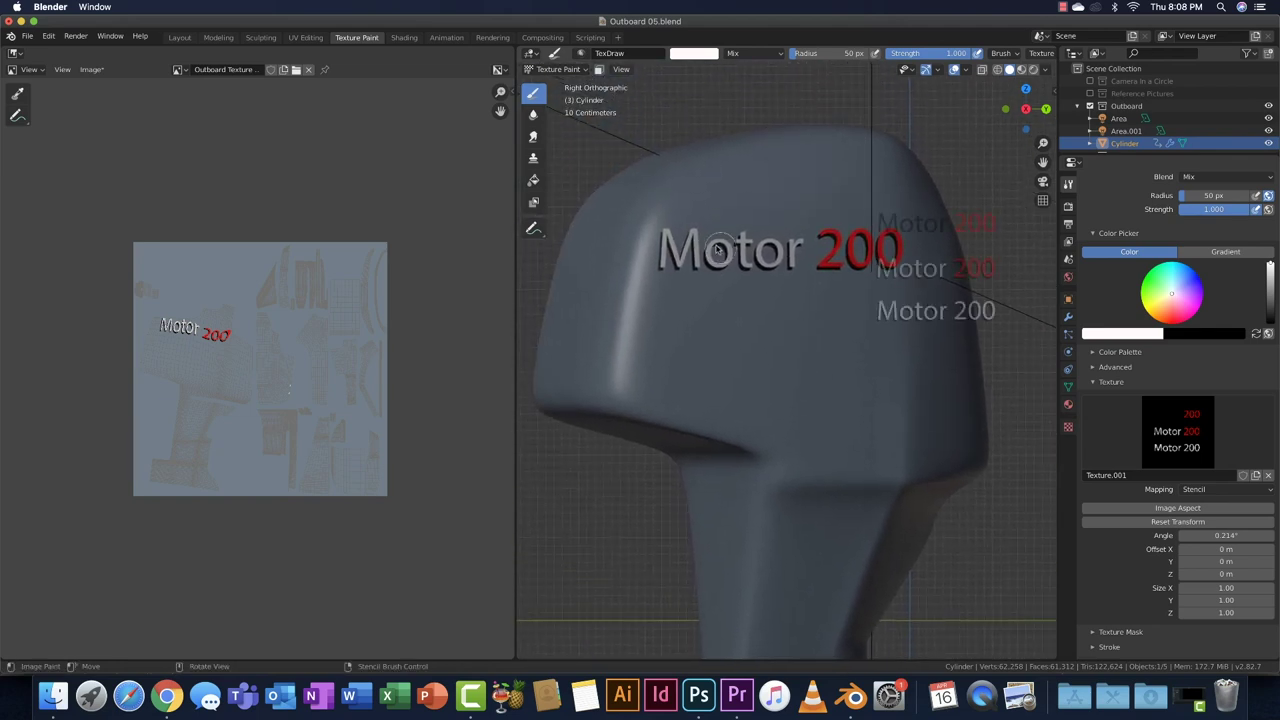
mouse_move(689, 268)
middle_down()
mouse_move(757, 334)
mouse_move(699, 330)
middle_up()
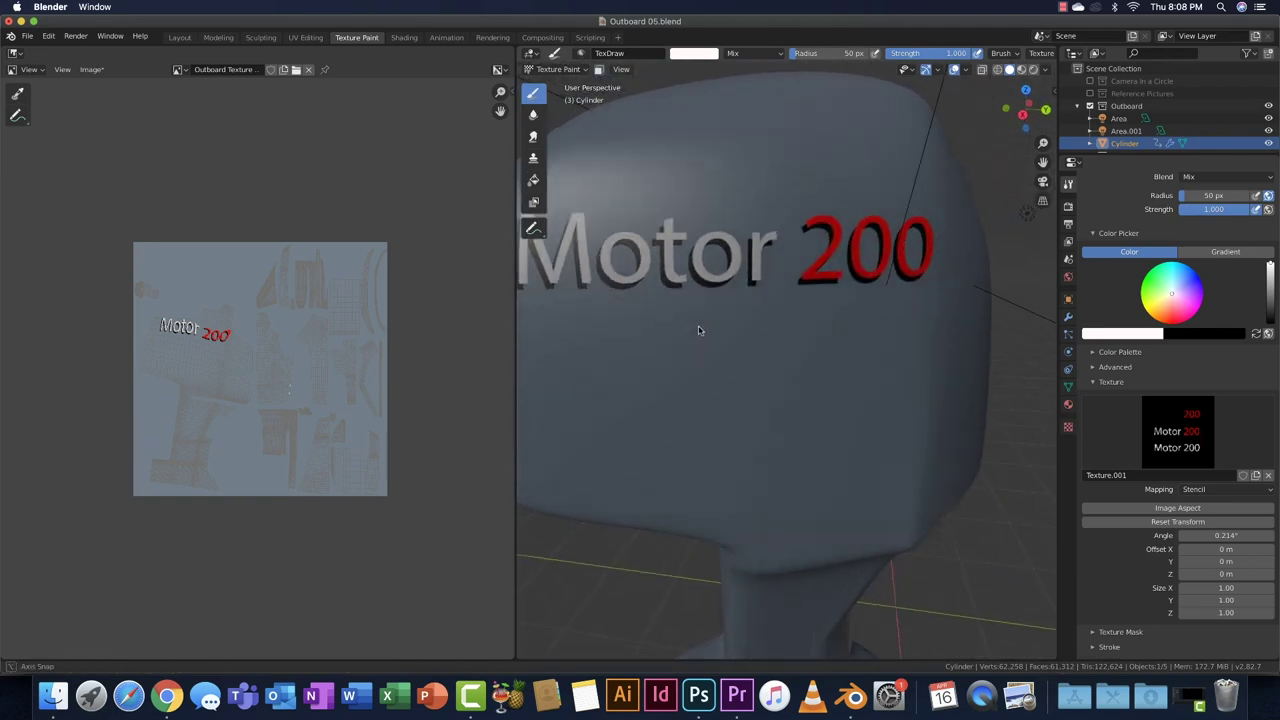
click(1022, 114)
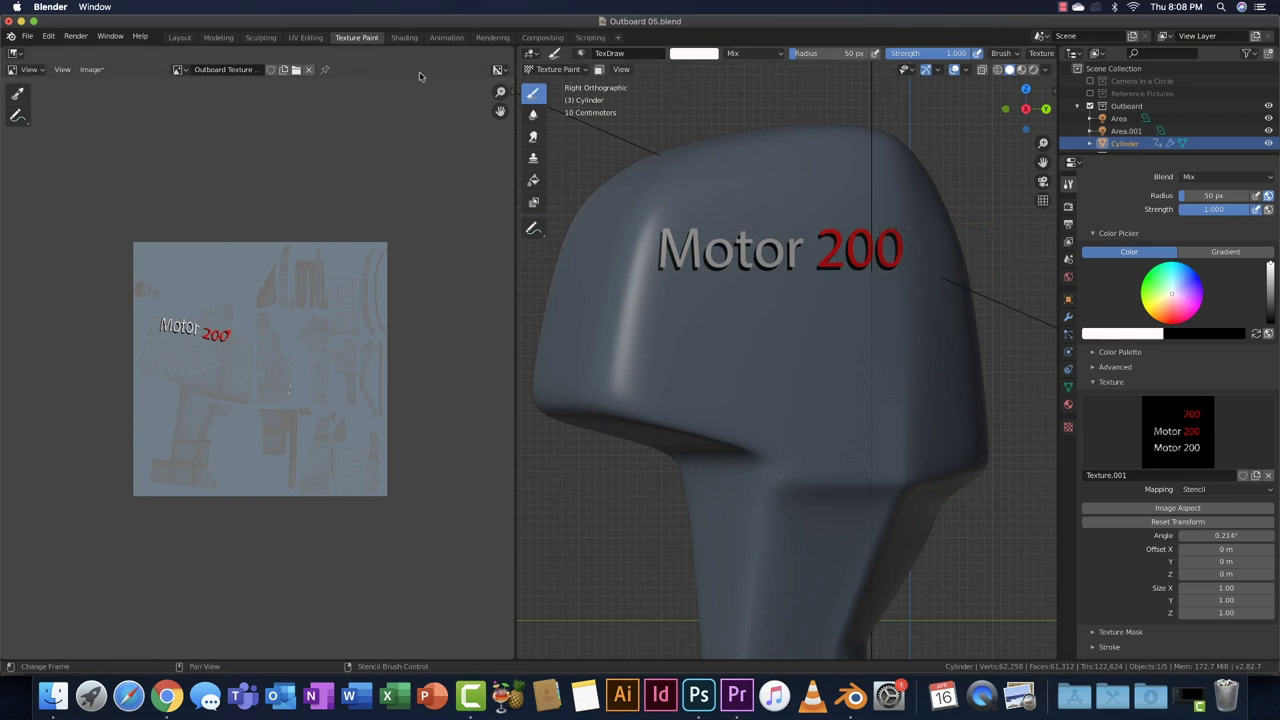
click(405, 38)
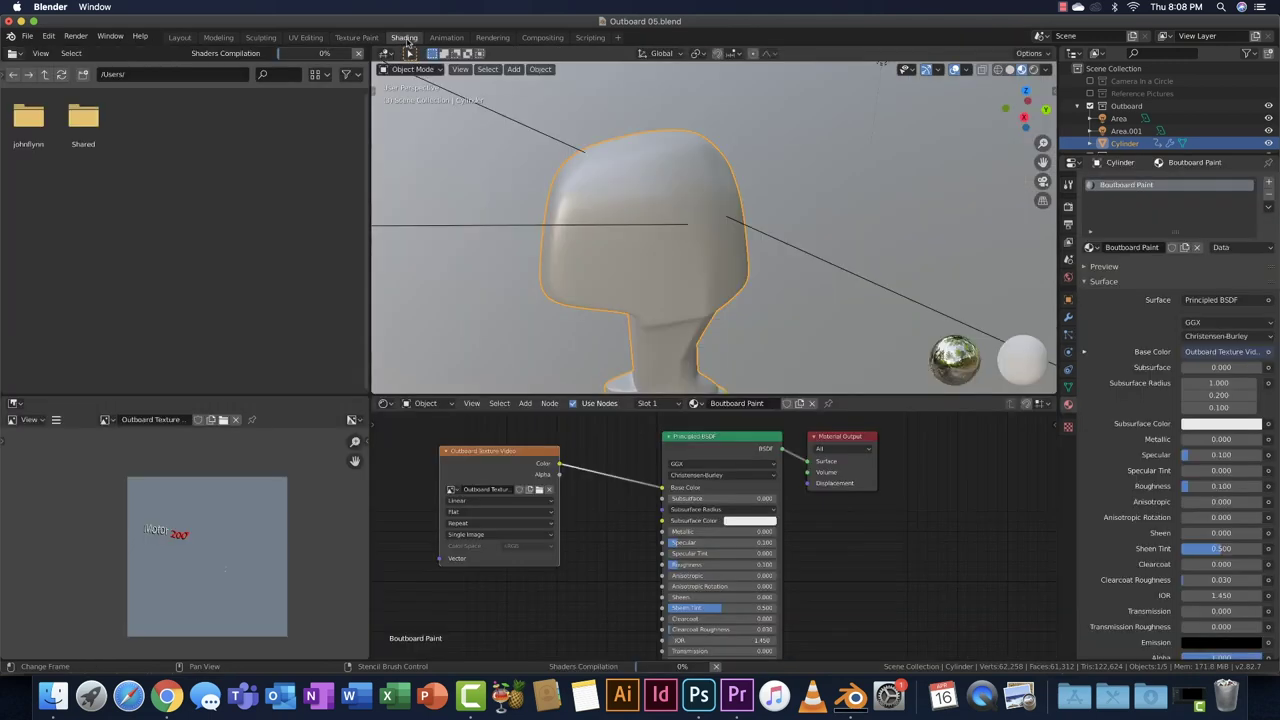
scroll(684, 636, up, 3)
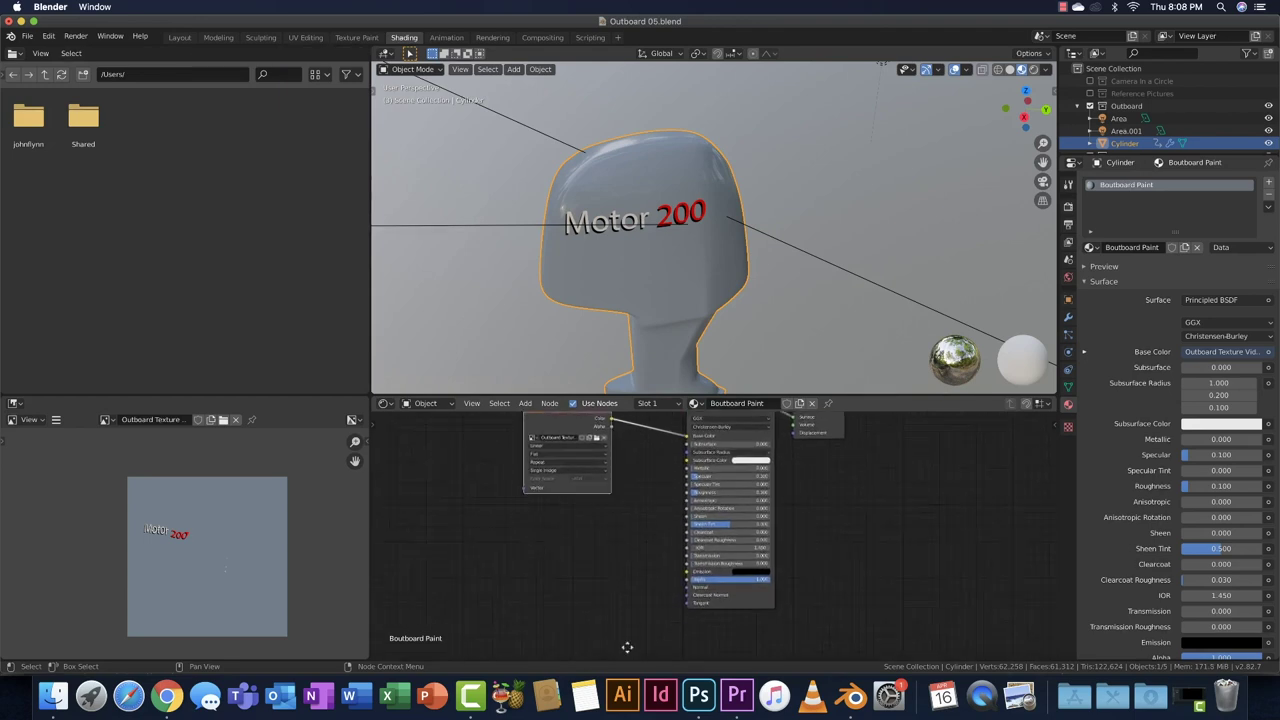
scroll(684, 636, up, 1)
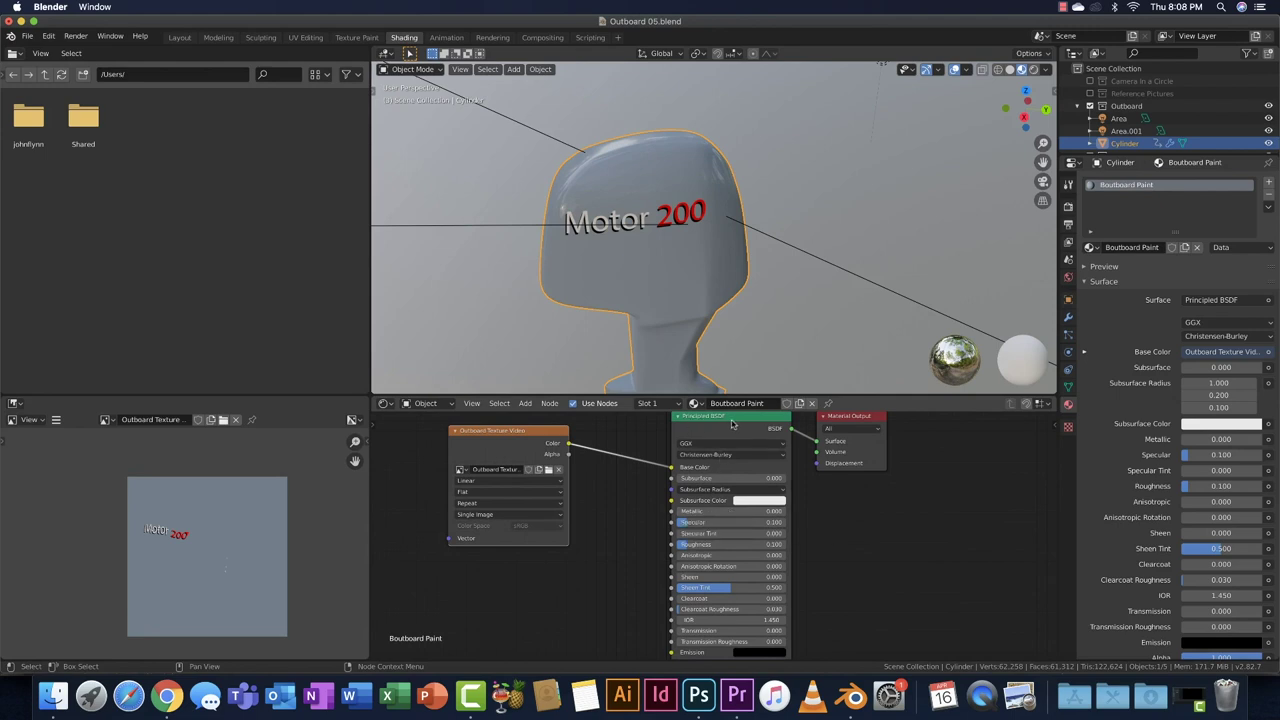
drag(527, 436, 521, 419)
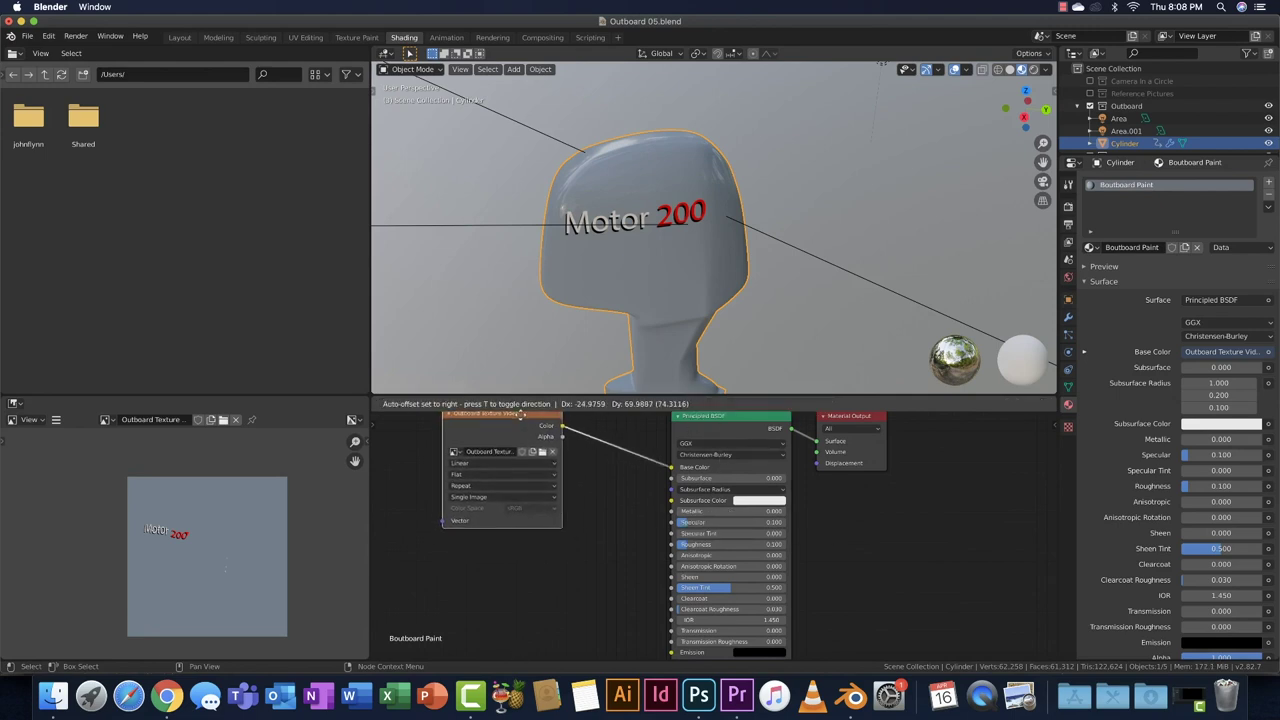
scroll(630, 521, up, 2)
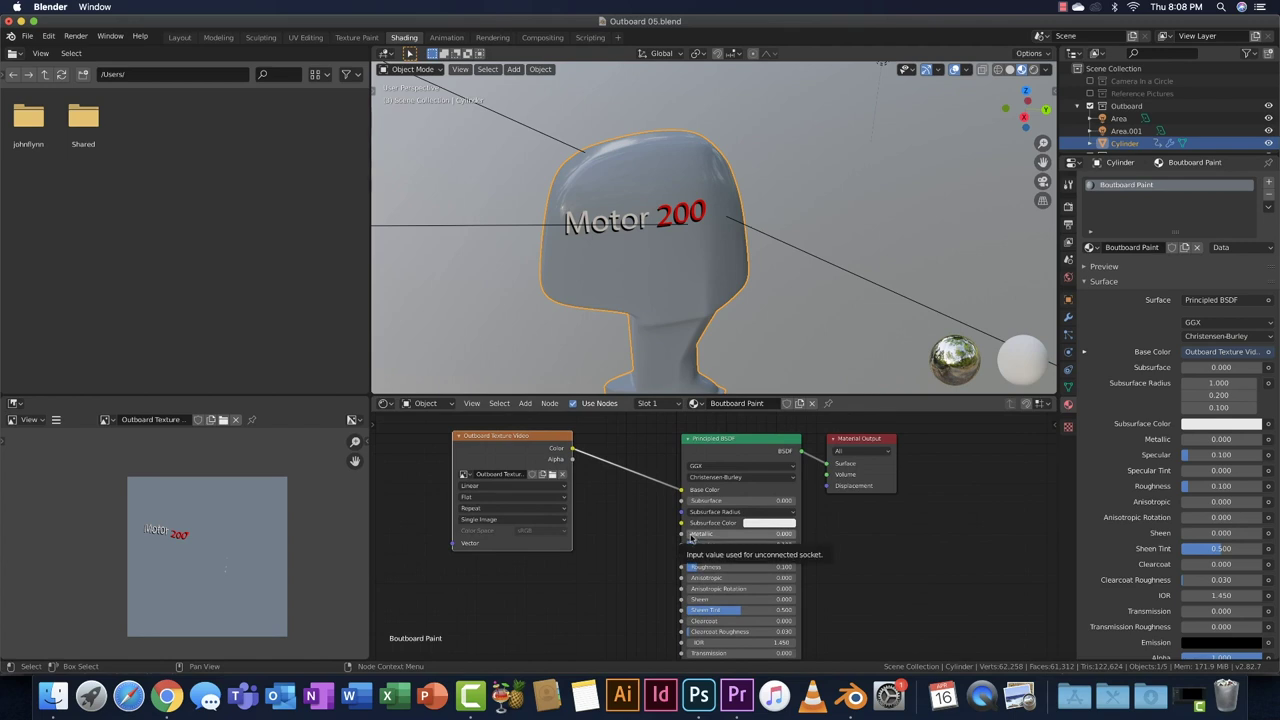
drag(692, 538, 790, 535)
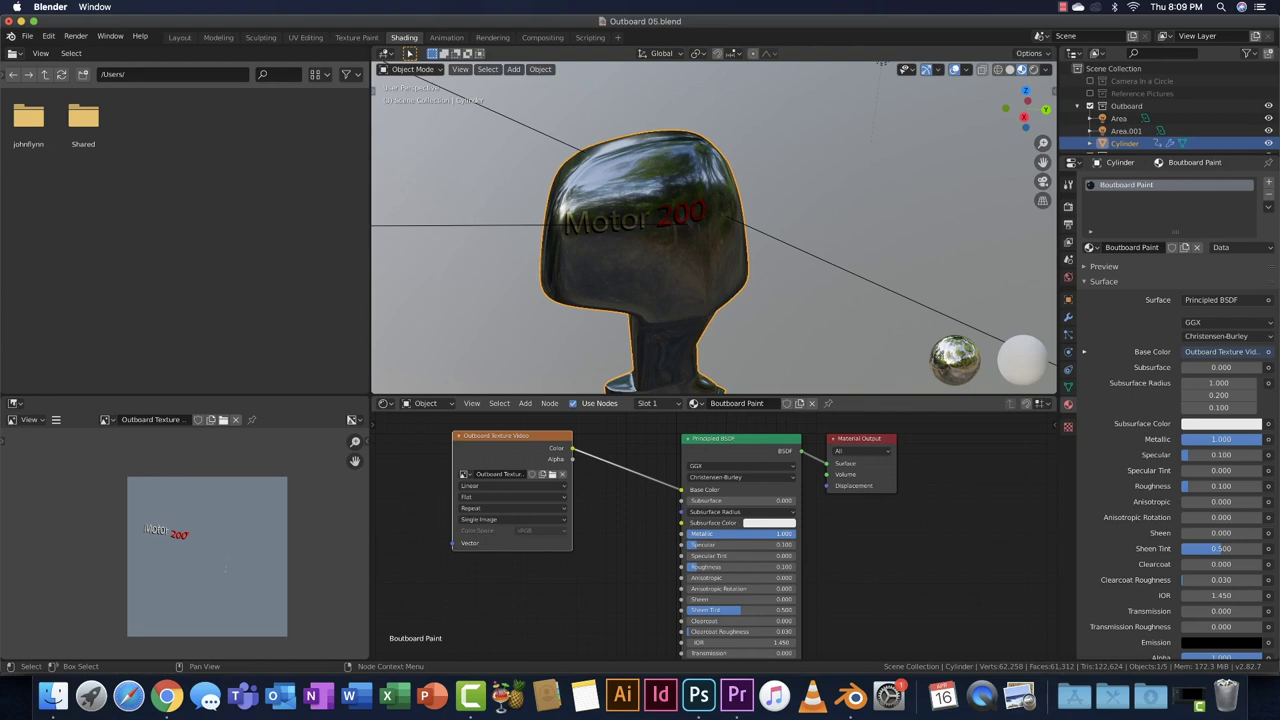
drag(1245, 439, 1182, 439)
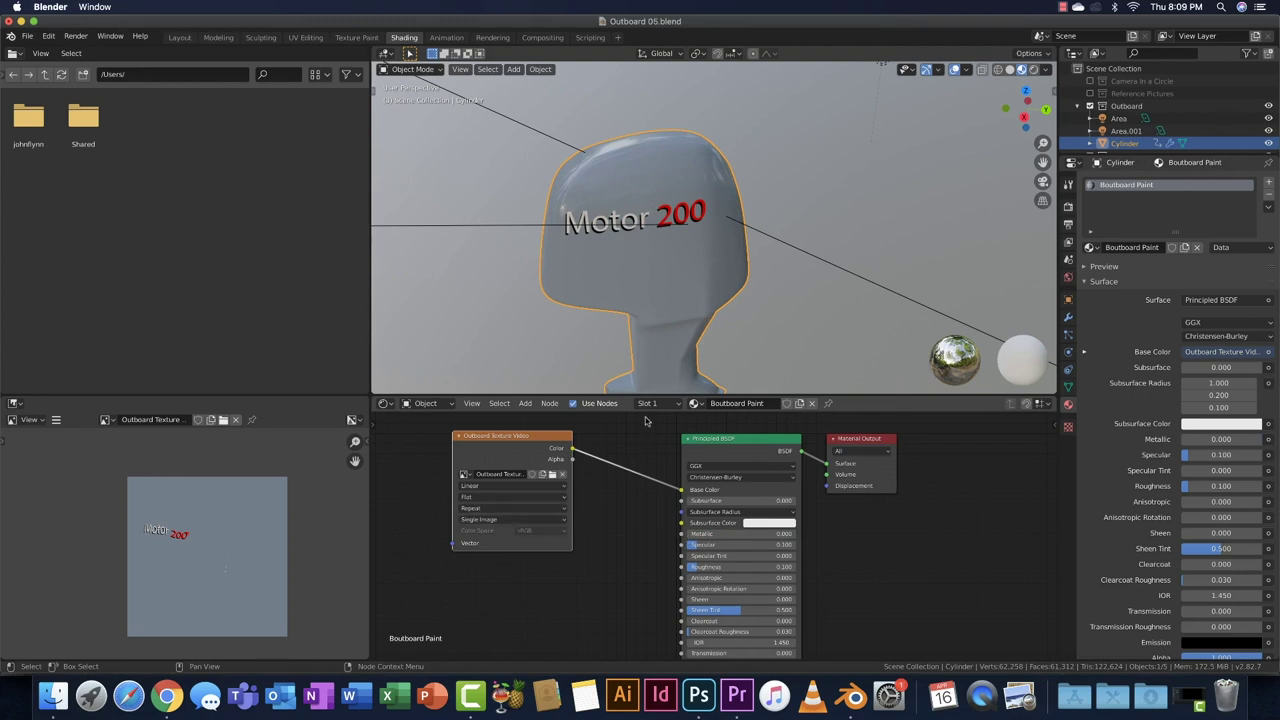
drag(536, 441, 534, 430)
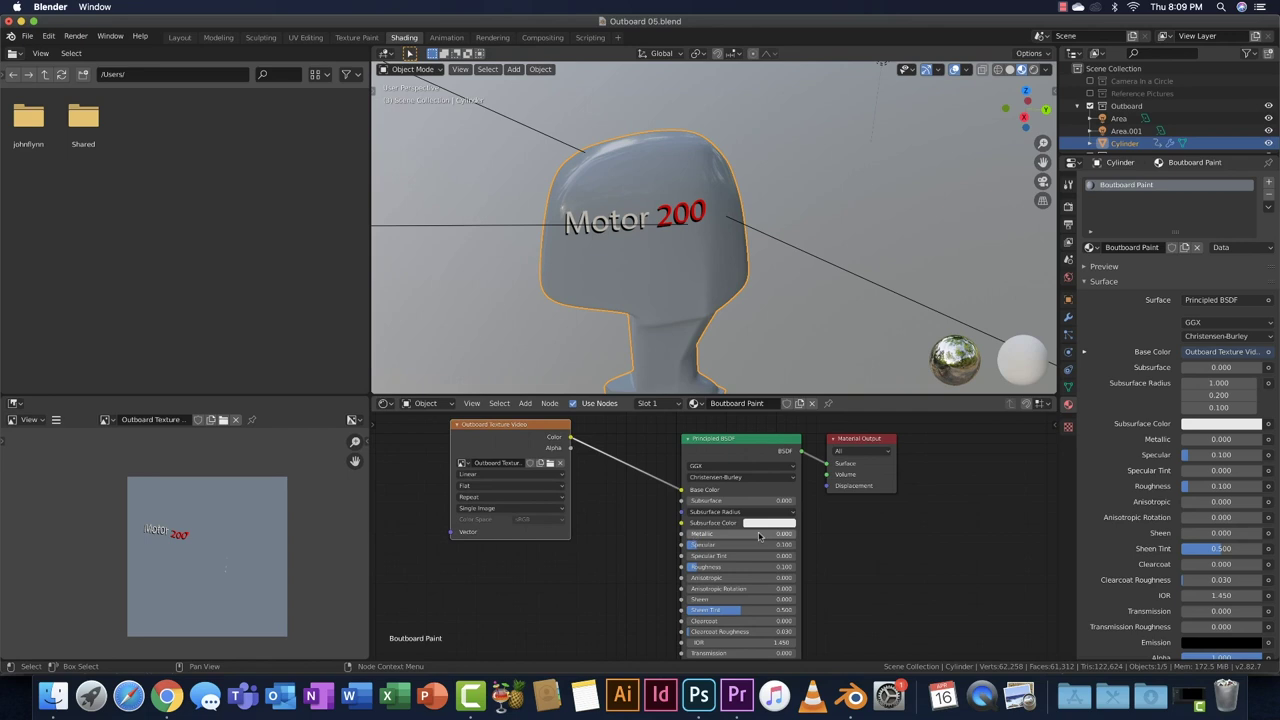
scroll(625, 240, up, 5)
middle_drag(625, 240, 527, 281)
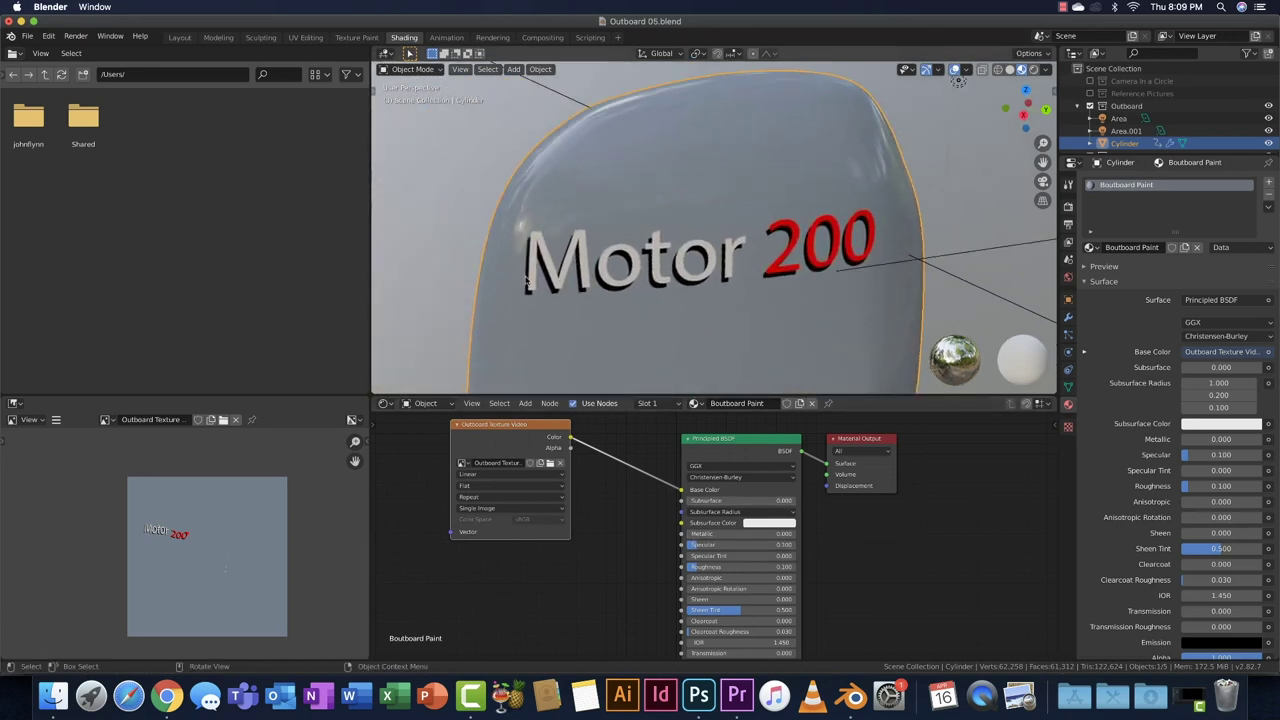
scroll(626, 281, up, 5)
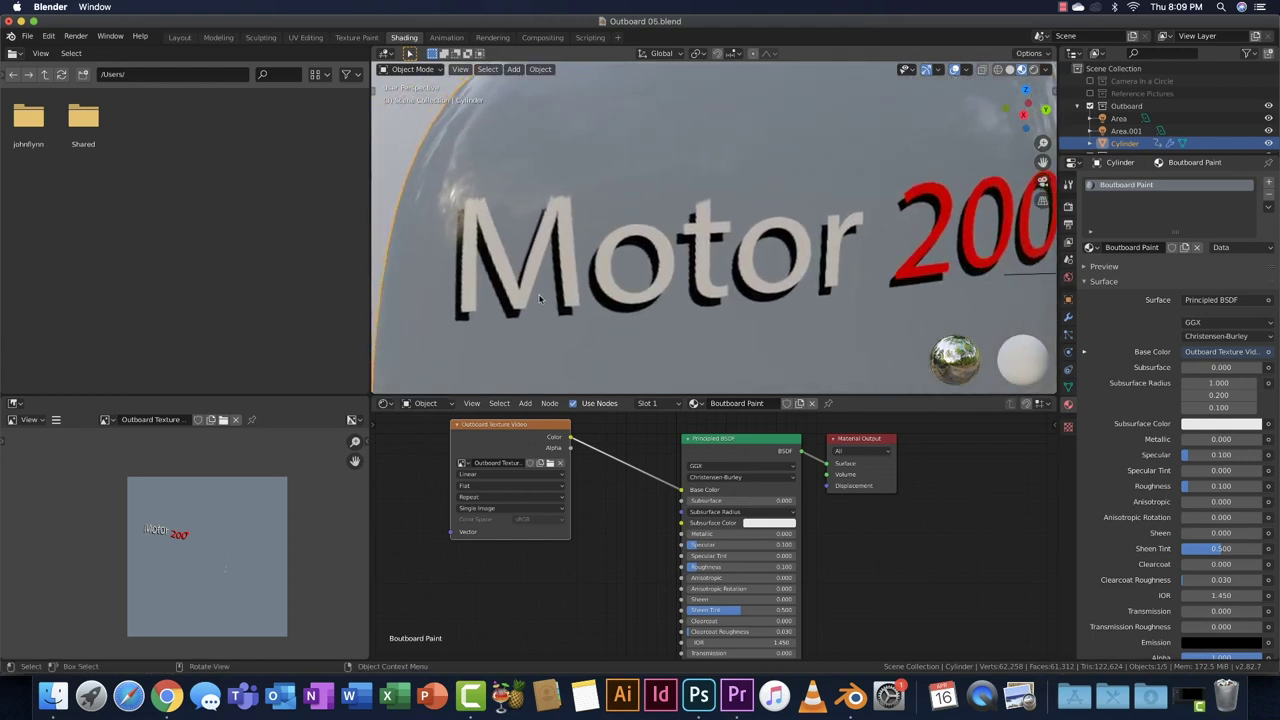
click(1025, 115)
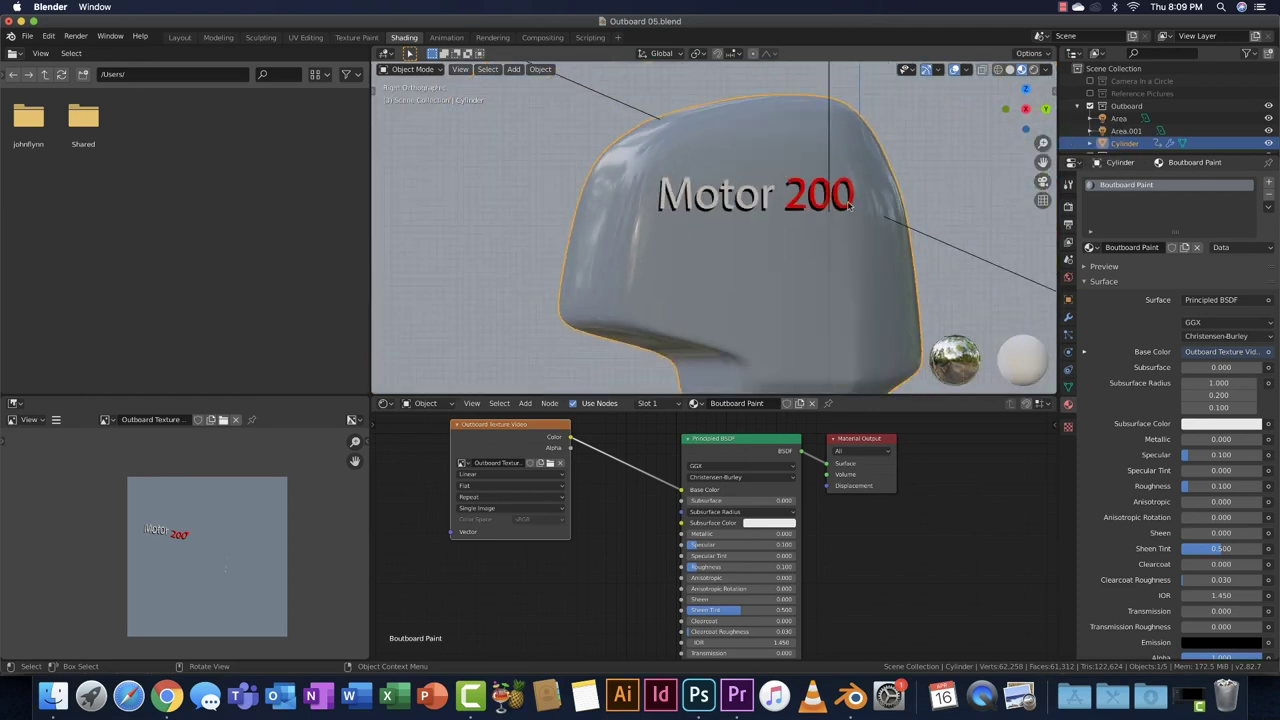
scroll(814, 258, down, 3)
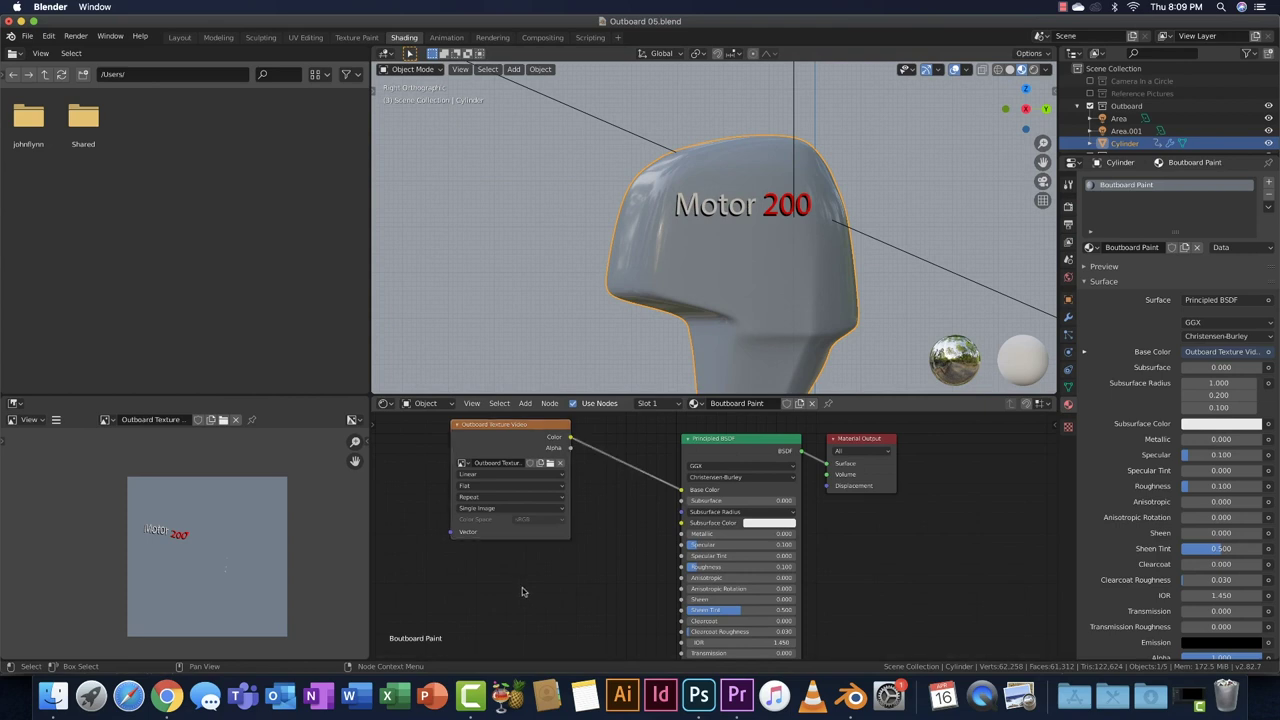
- Add an Image Texture node below Outboard Texture, link its Color to Metallic, and start a new image
key(shift+a)
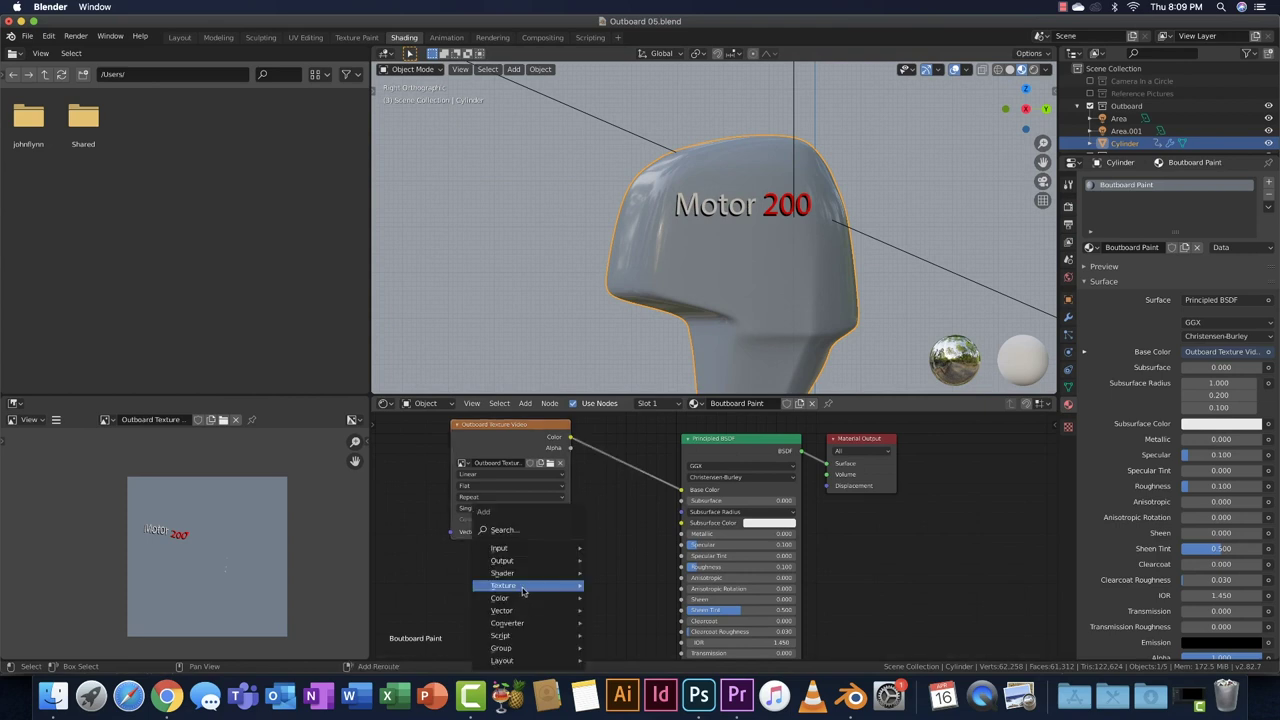
click(503, 530)
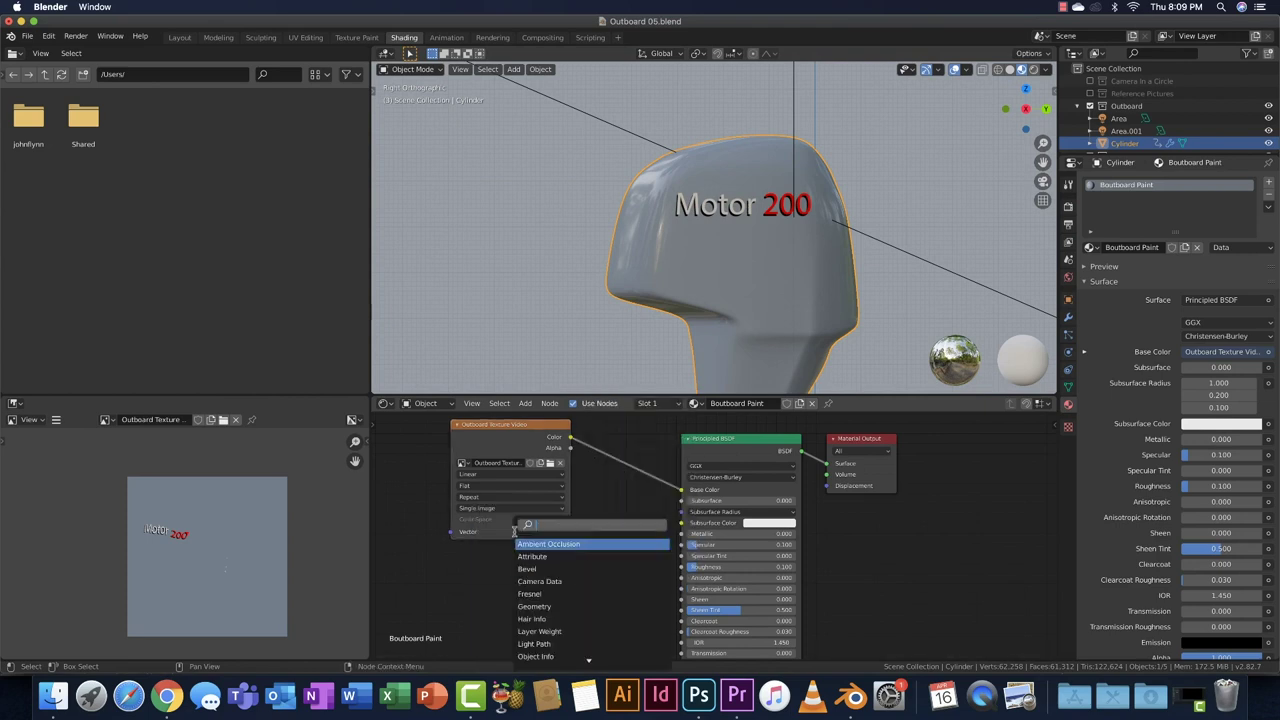
text(image)
key(Return)
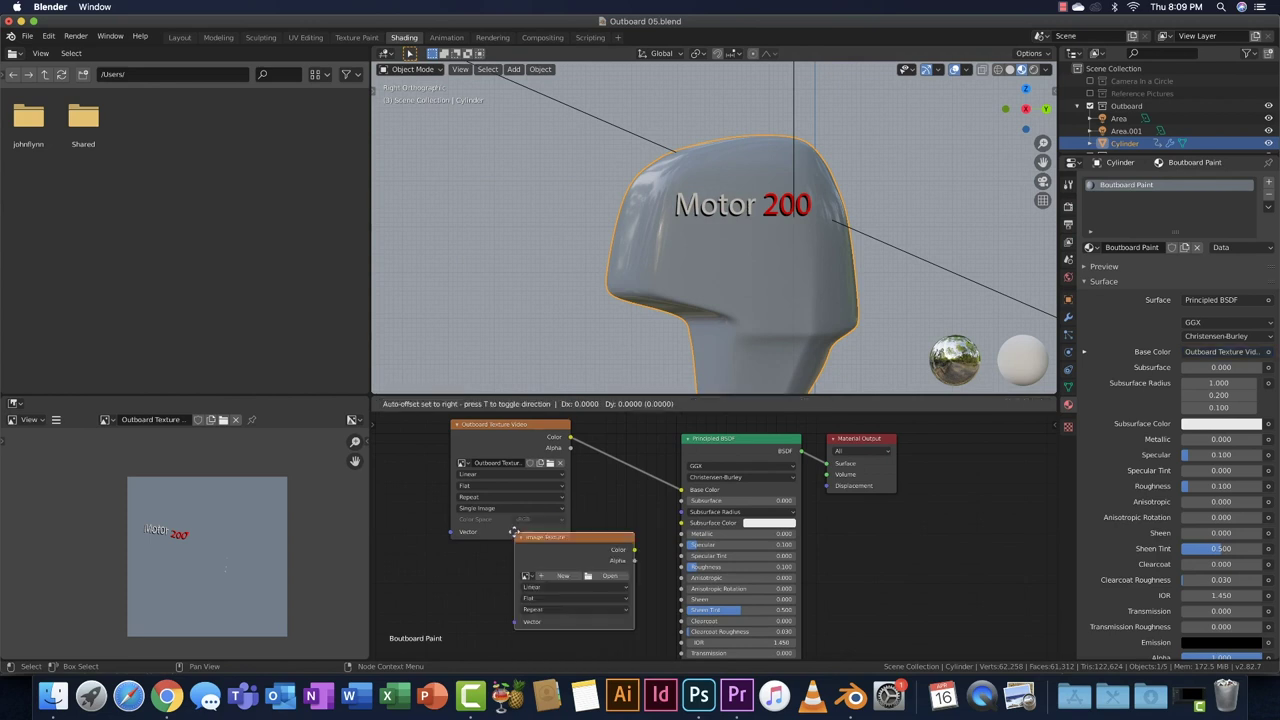
click(452, 551)
scroll(551, 578, up, 3)
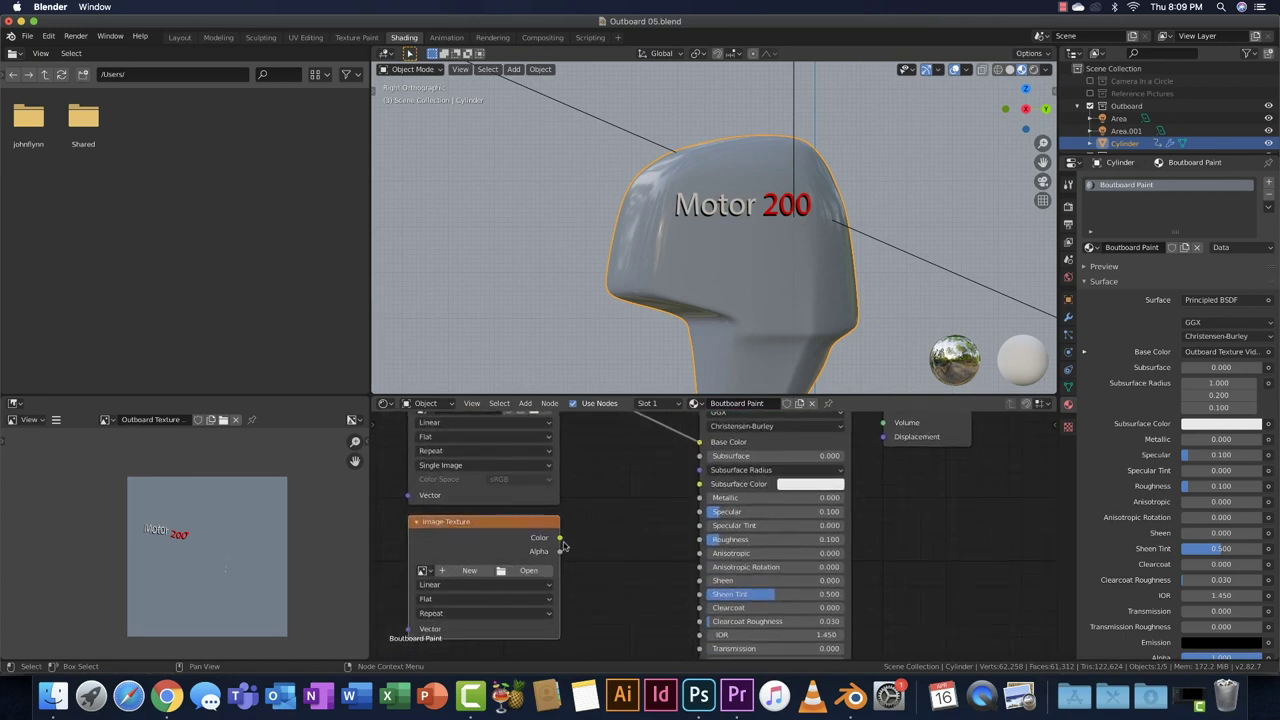
mouse_move(561, 540)
mouse_down()
mouse_move(660, 531)
mouse_move(700, 498)
mouse_up()
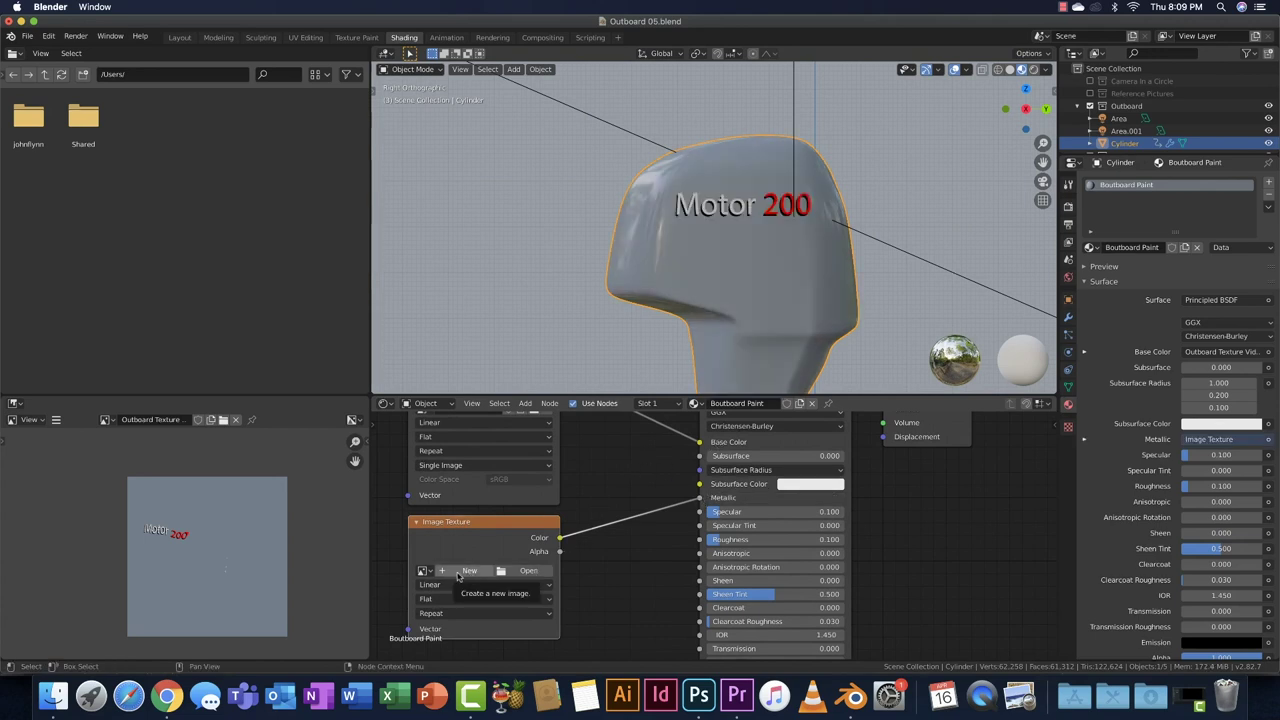
click(457, 572)
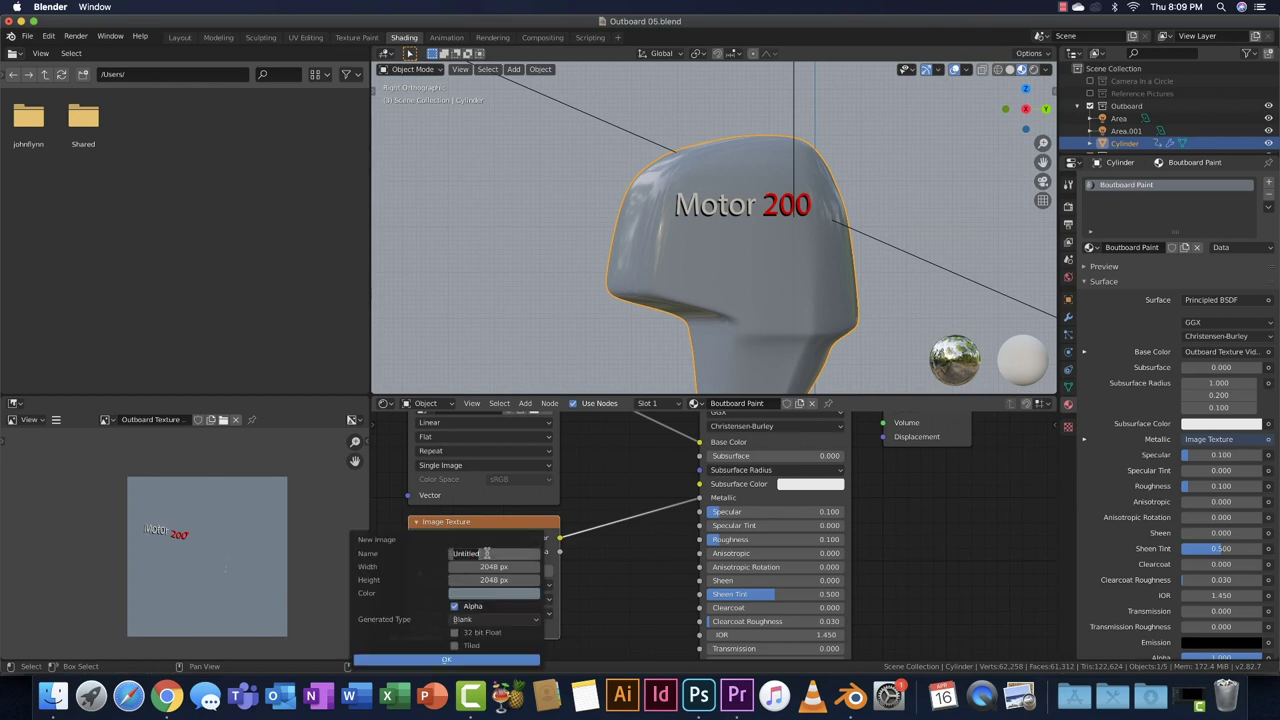
- Begin typing the name 'Outboard Metalness' for the new image
click(486, 553)
text(Ou)
text(Ma)
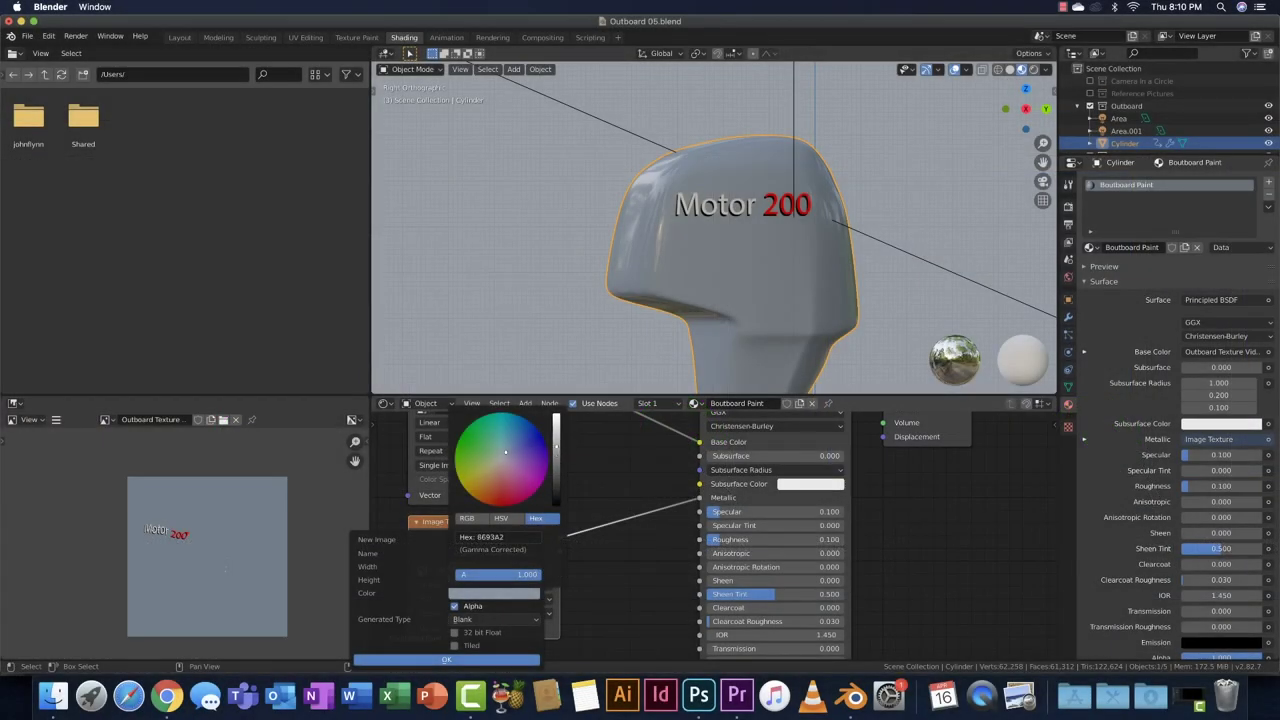
- Adjust the fill colour and create the Outboard Metalness Map image
drag(556, 446, 557, 418)
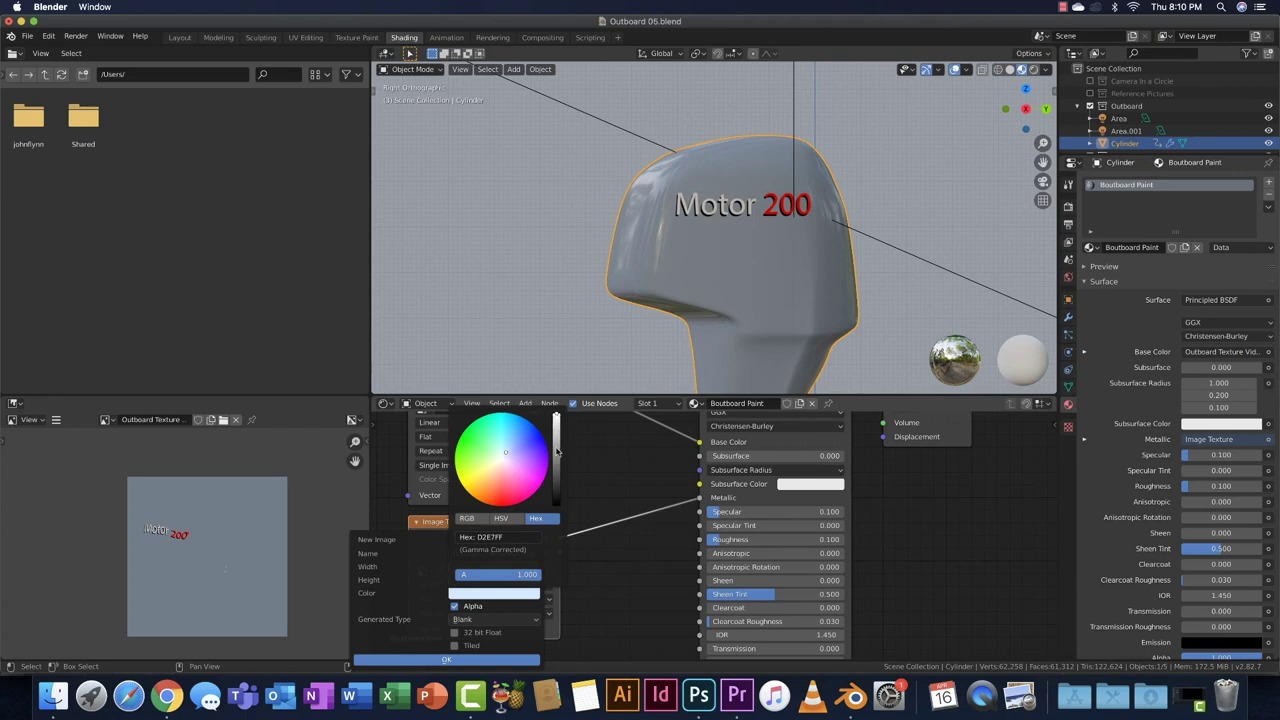
click(502, 519)
click(466, 518)
mouse_move(520, 538)
mouse_down()
mouse_move(516, 553)
mouse_move(540, 550)
mouse_up()
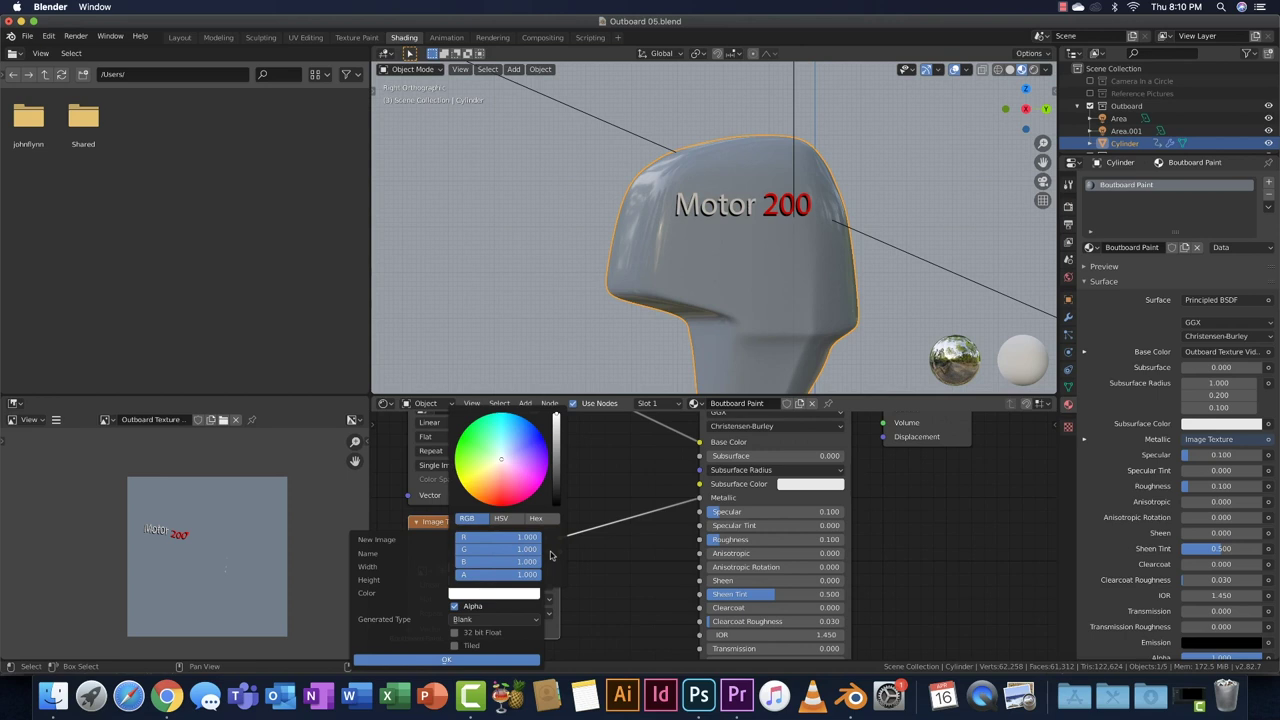
click(483, 660)
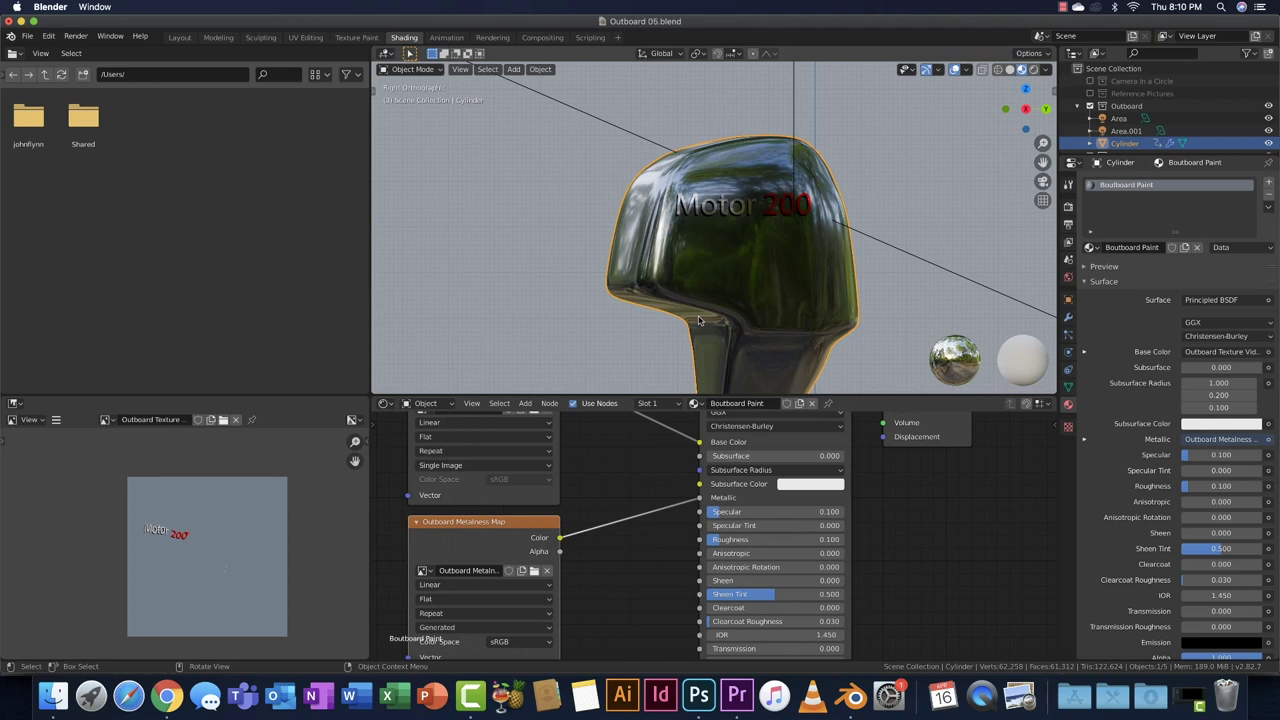
- Test unlinking the metalness map from Metallic, undo it, and zoom in
mouse_move(699, 498)
mouse_down()
mouse_move(688, 506)
mouse_move(843, 503)
mouse_move(706, 500)
mouse_up()
key(ctrl+z)
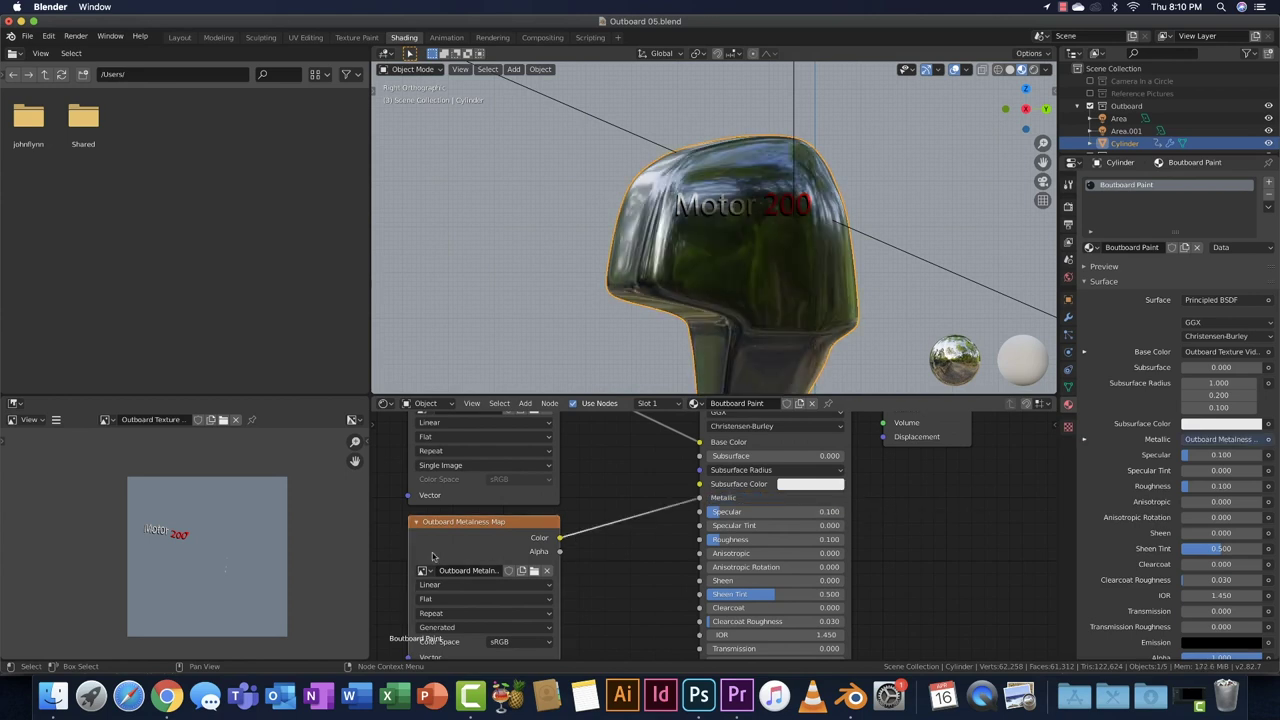
middle_drag(461, 545, 478, 542)
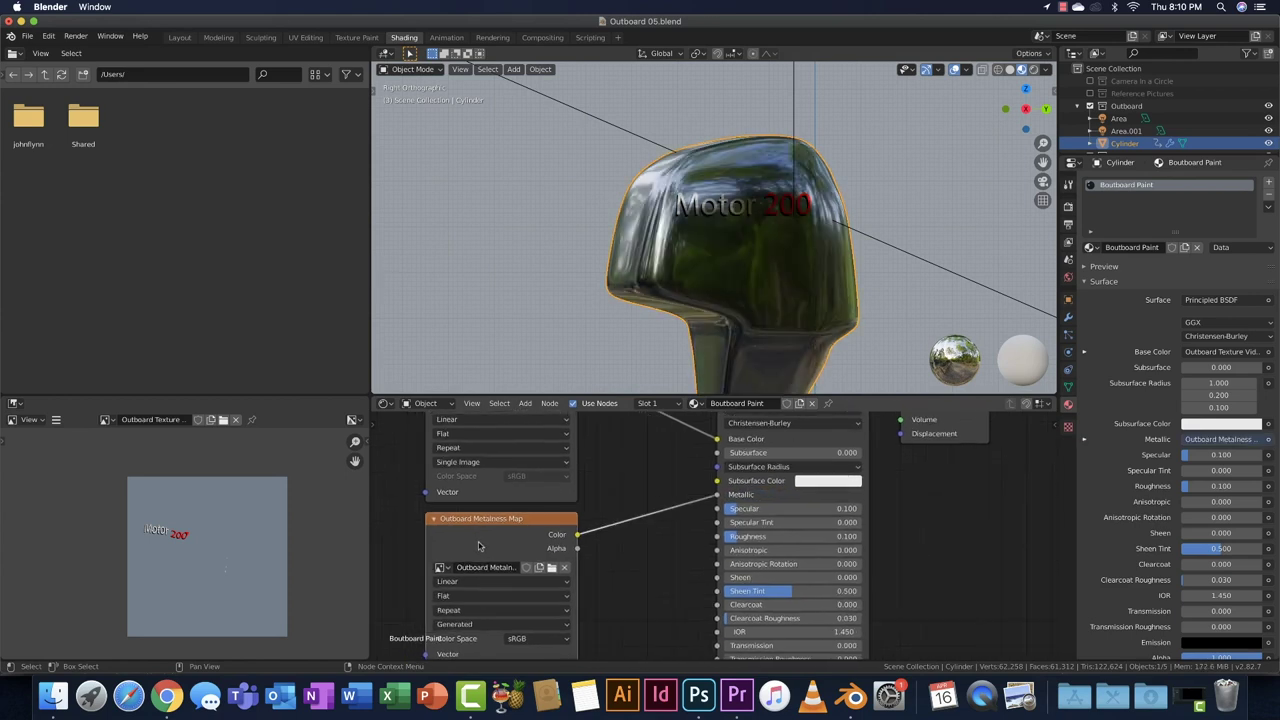
scroll(688, 193, up, 5)
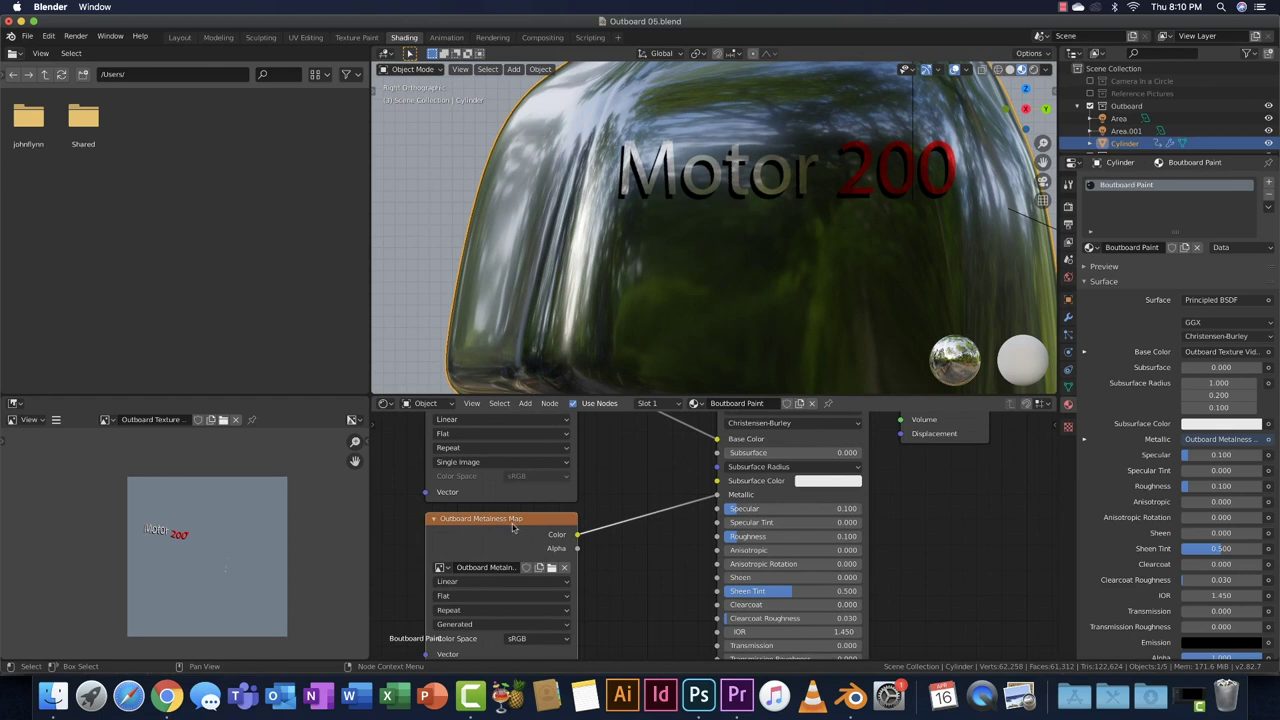
- Swap the metalness image for a new black image named 'Outboard Metalness Map 02'
click(564, 570)
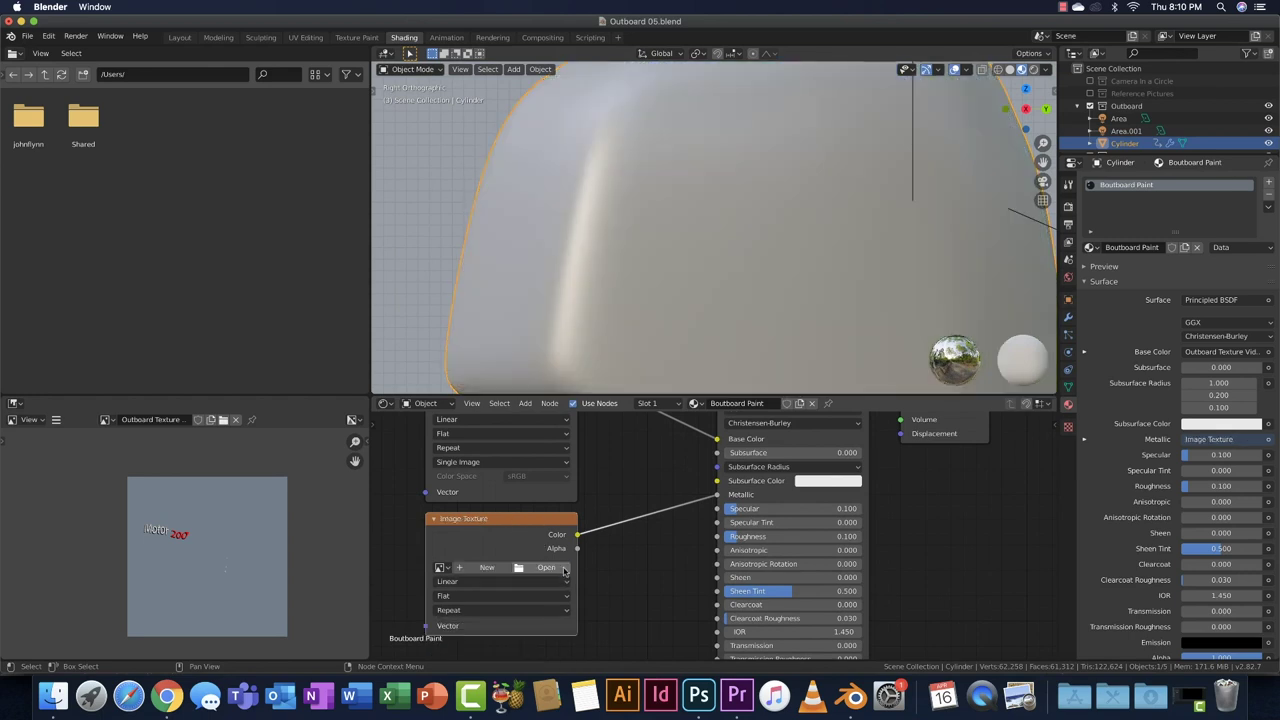
click(488, 568)
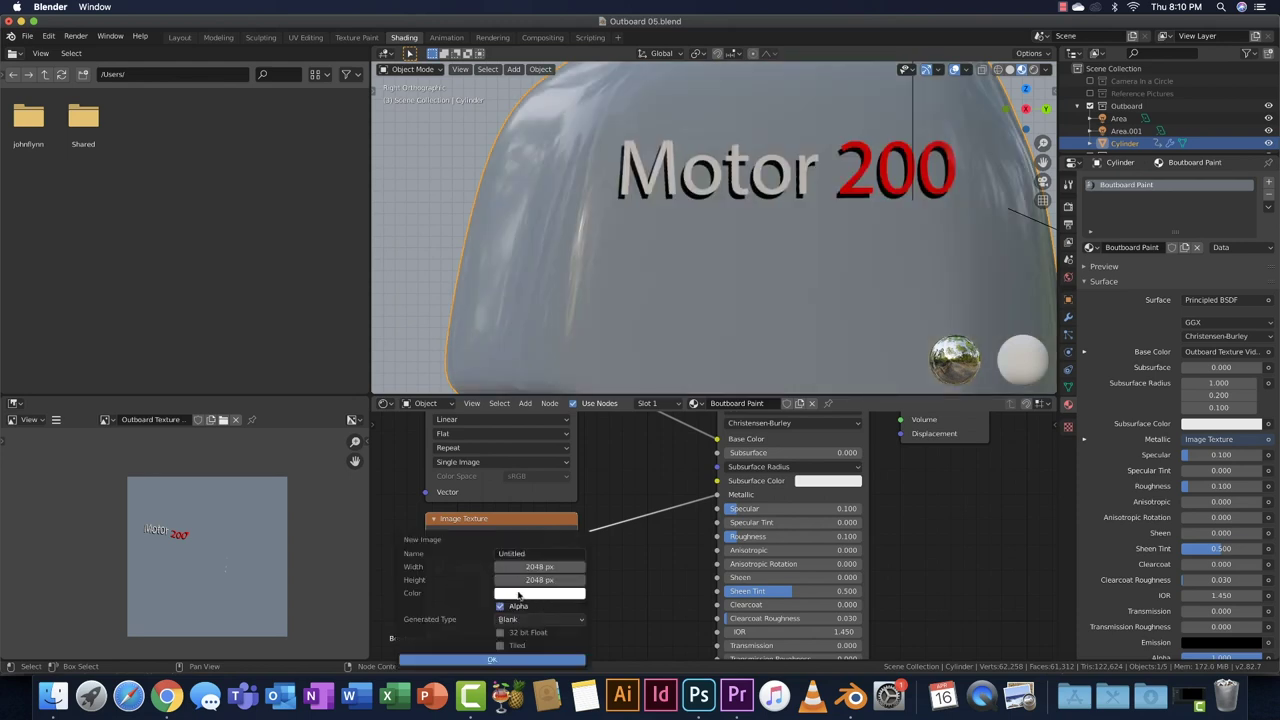
click(531, 595)
drag(608, 433, 603, 505)
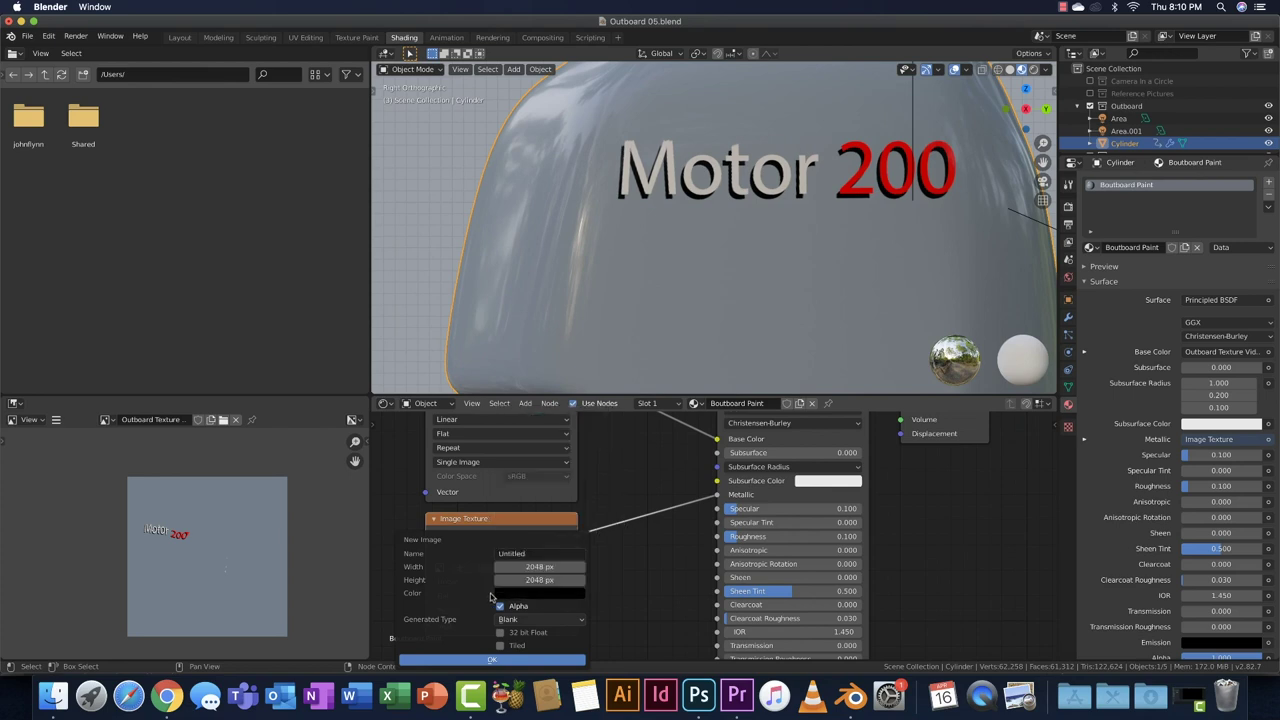
click(532, 553)
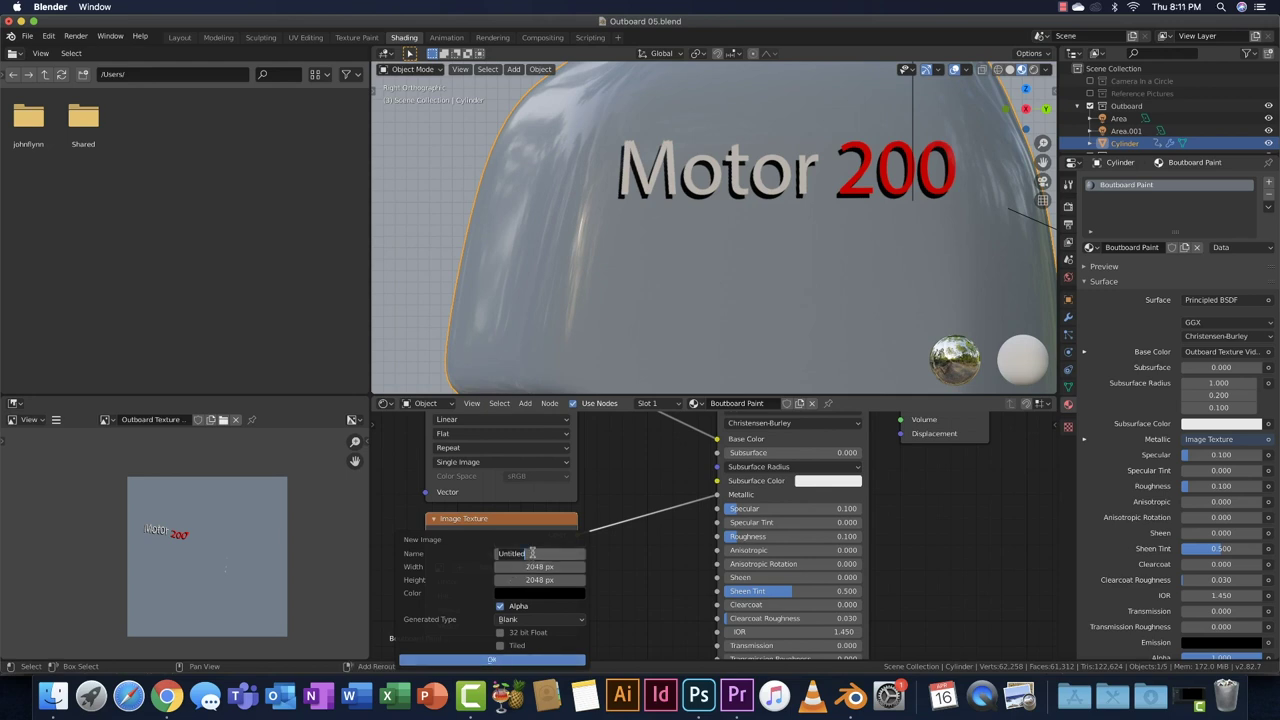
text(O)
text(utboard)
text( Ve)
text(talness Ma)
text(p 02)
key(Return)
click(502, 659)
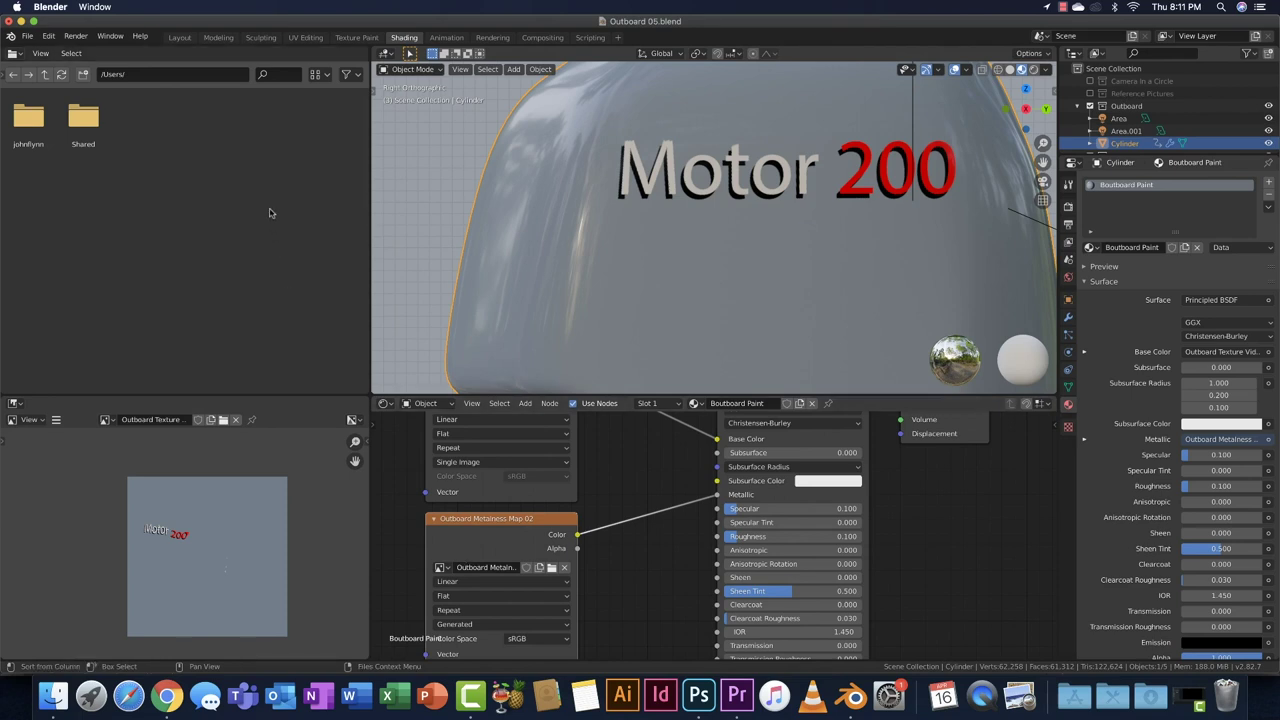
- Save the colour texture image from the UV Editing workspace
click(307, 38)
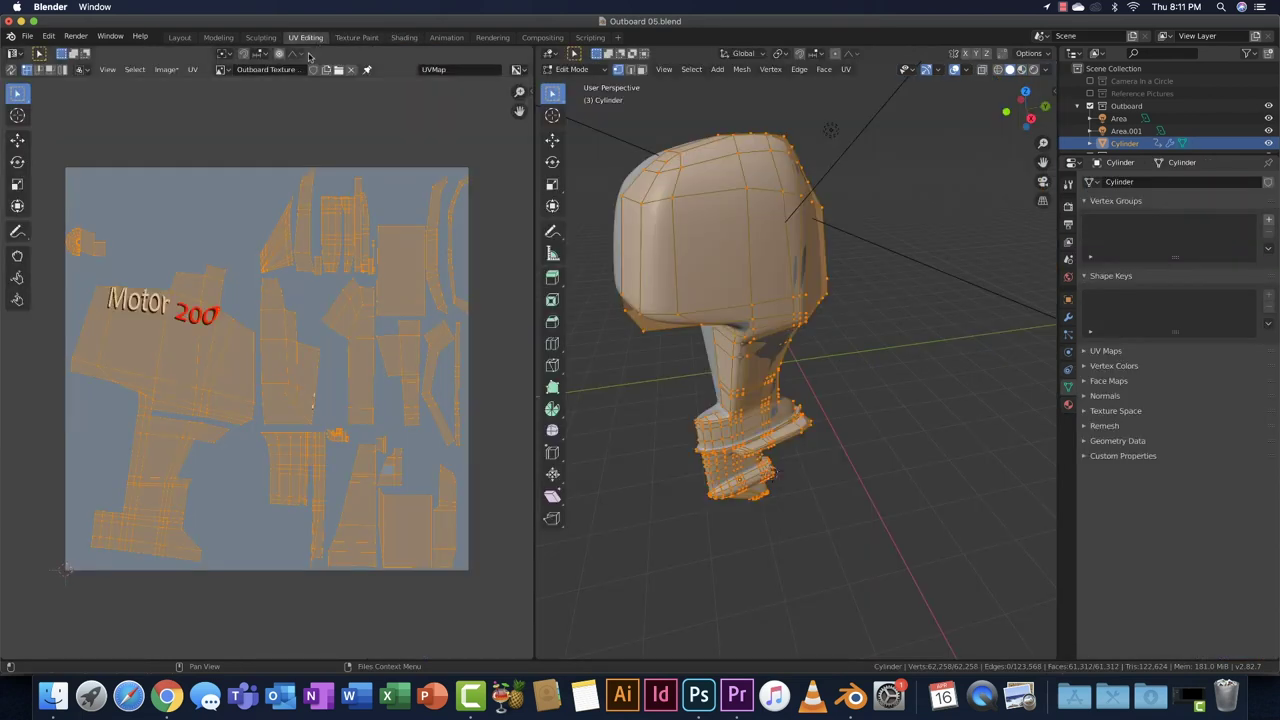
click(176, 73)
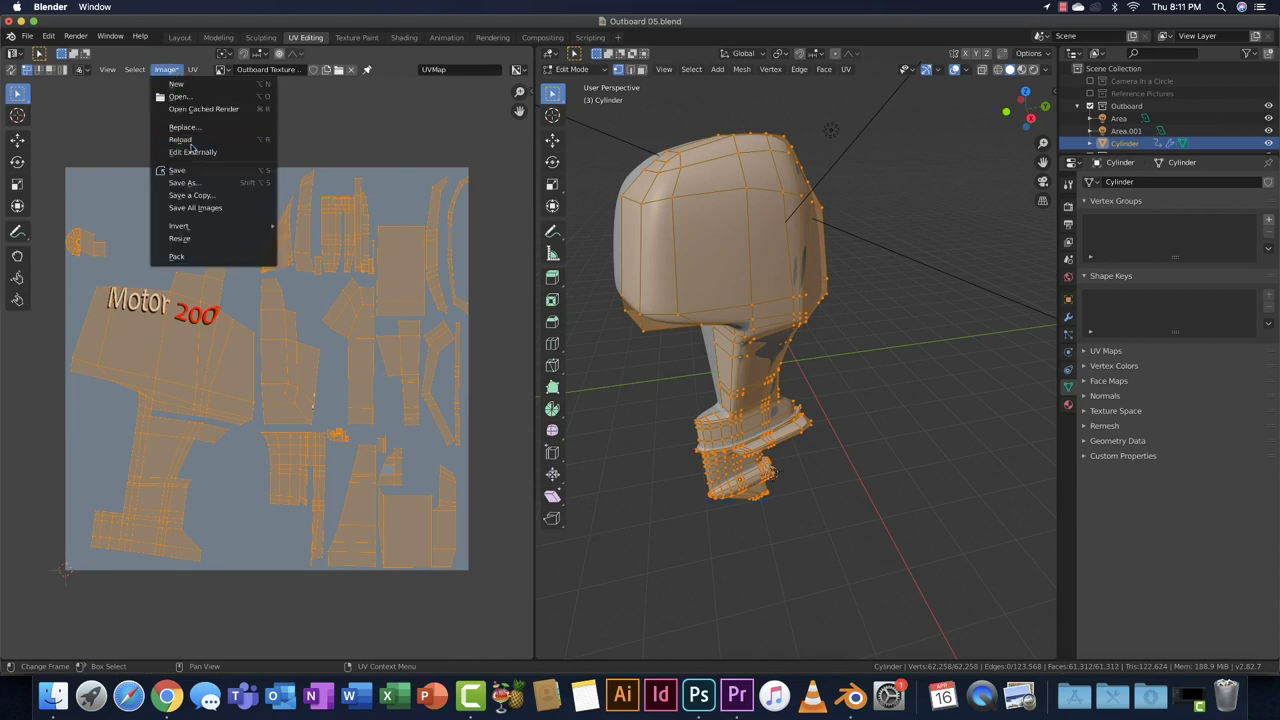
click(191, 168)
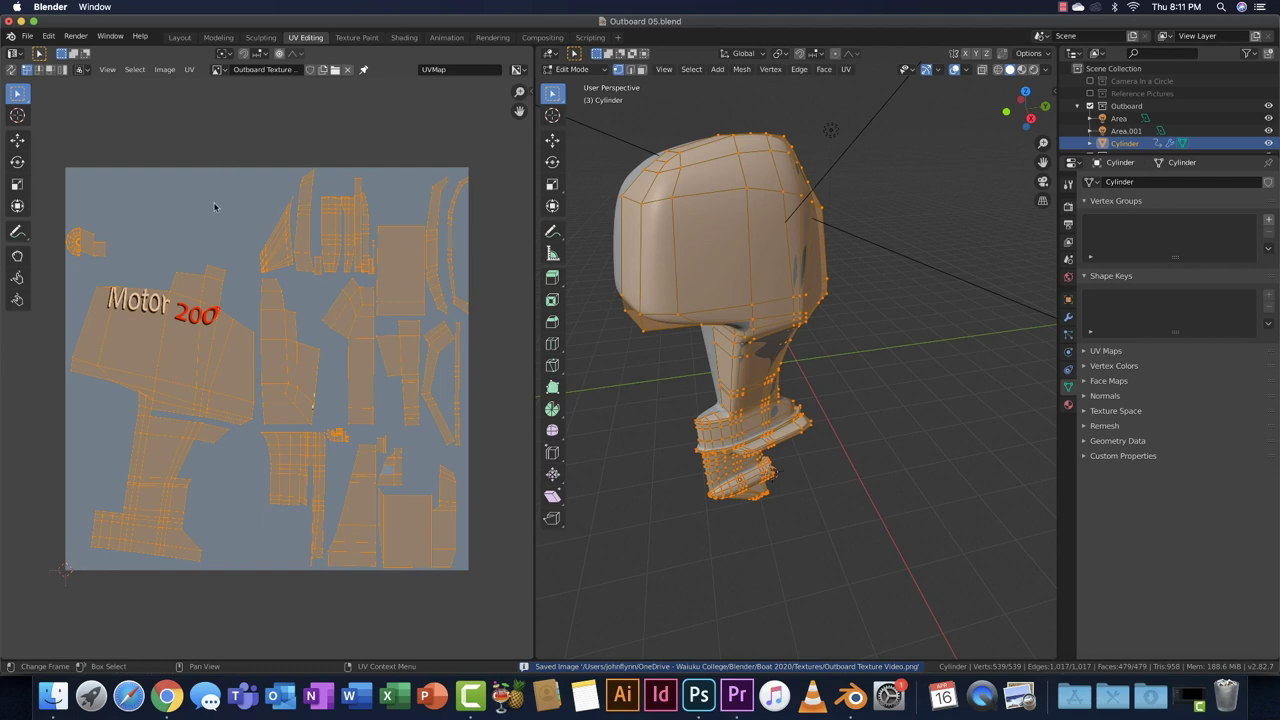
- Display Outboard Metalness Map 02 and save it as a PNG file
click(218, 69)
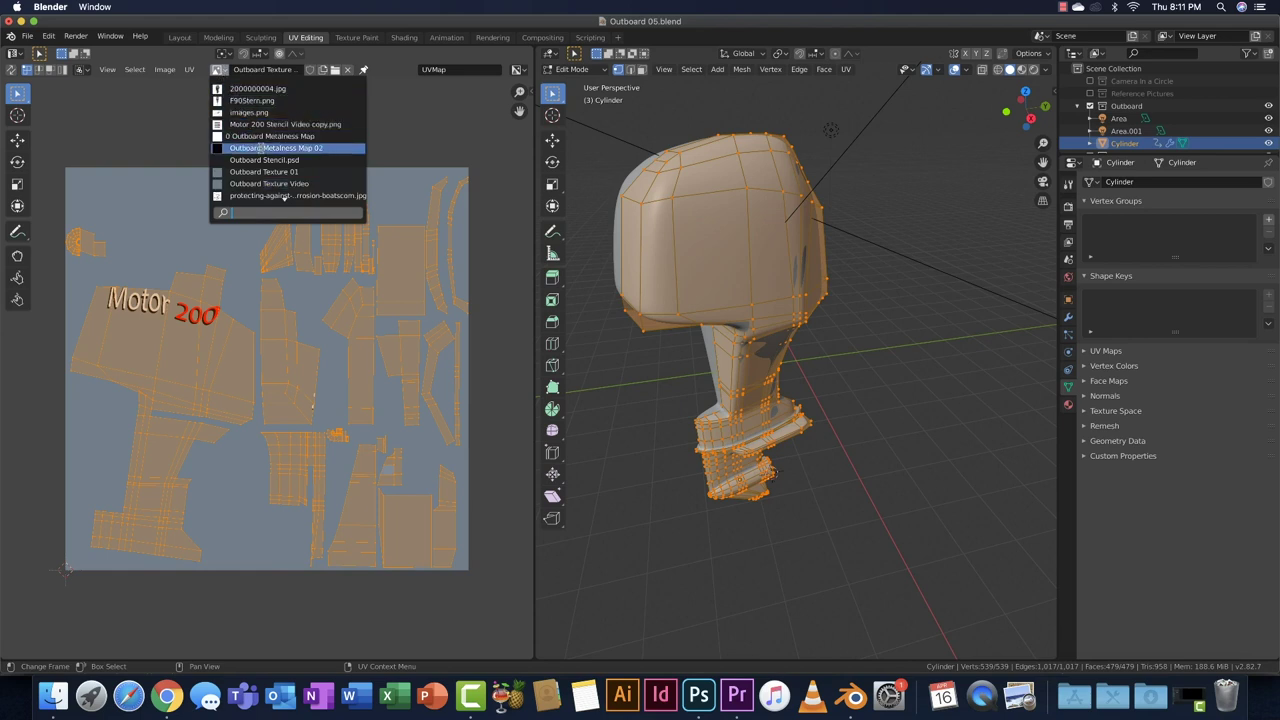
click(261, 147)
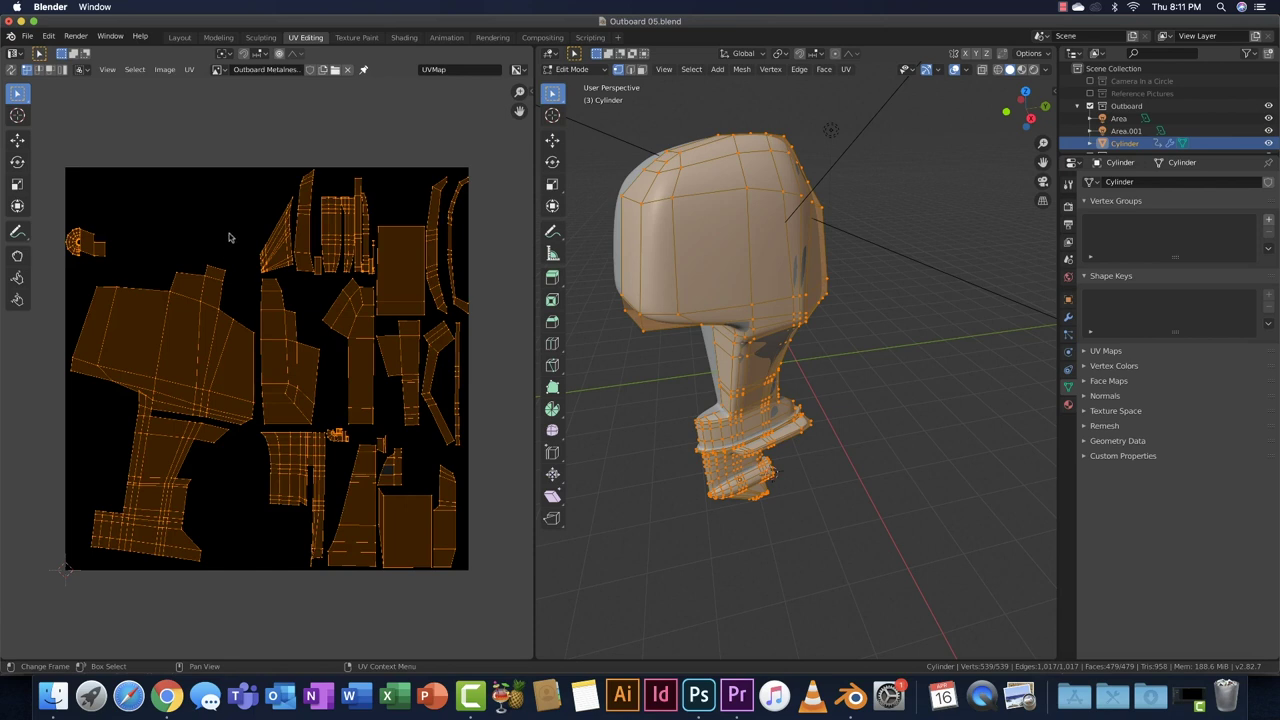
click(165, 72)
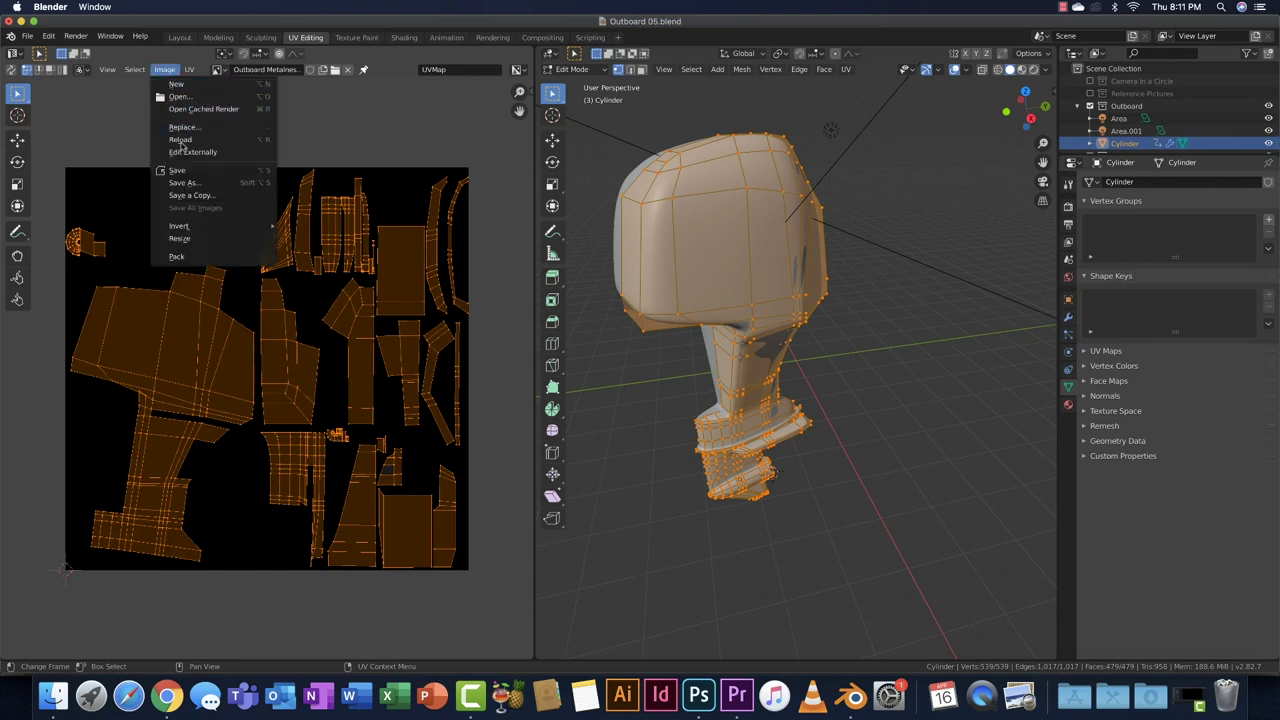
click(189, 185)
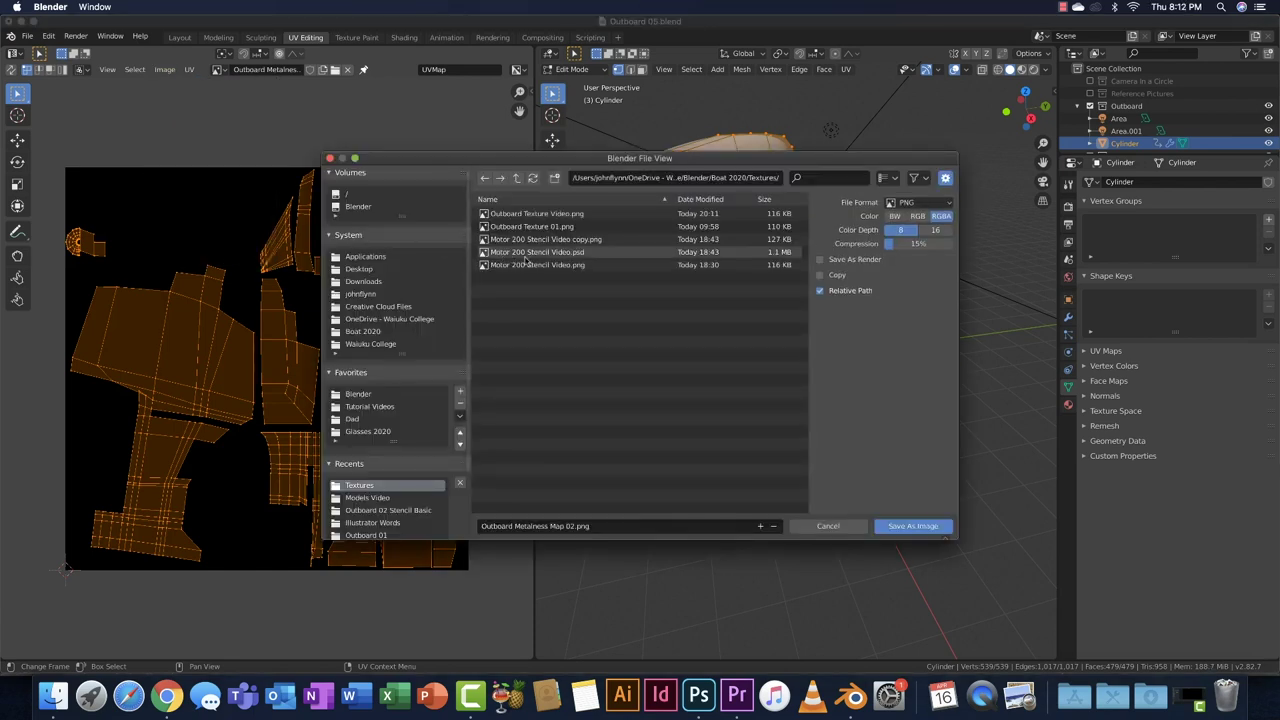
click(908, 526)
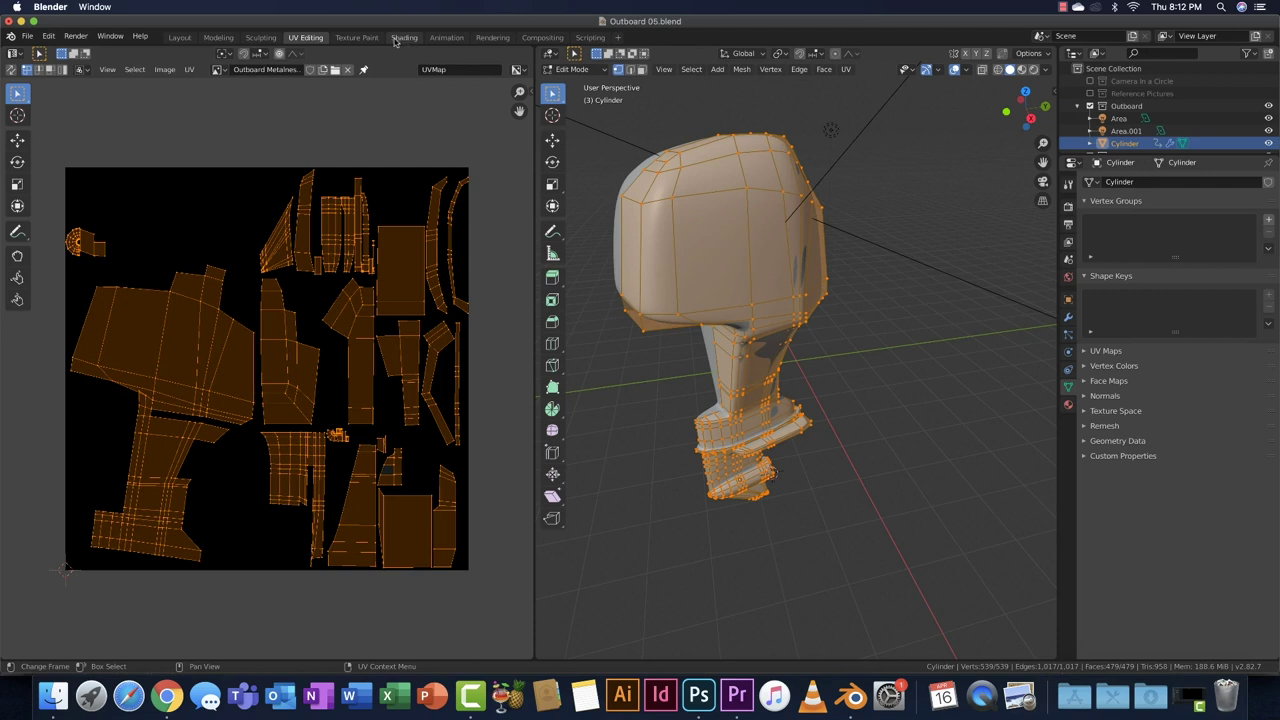
- Put the cowling into Texture Paint mode from the Shading workspace
click(360, 38)
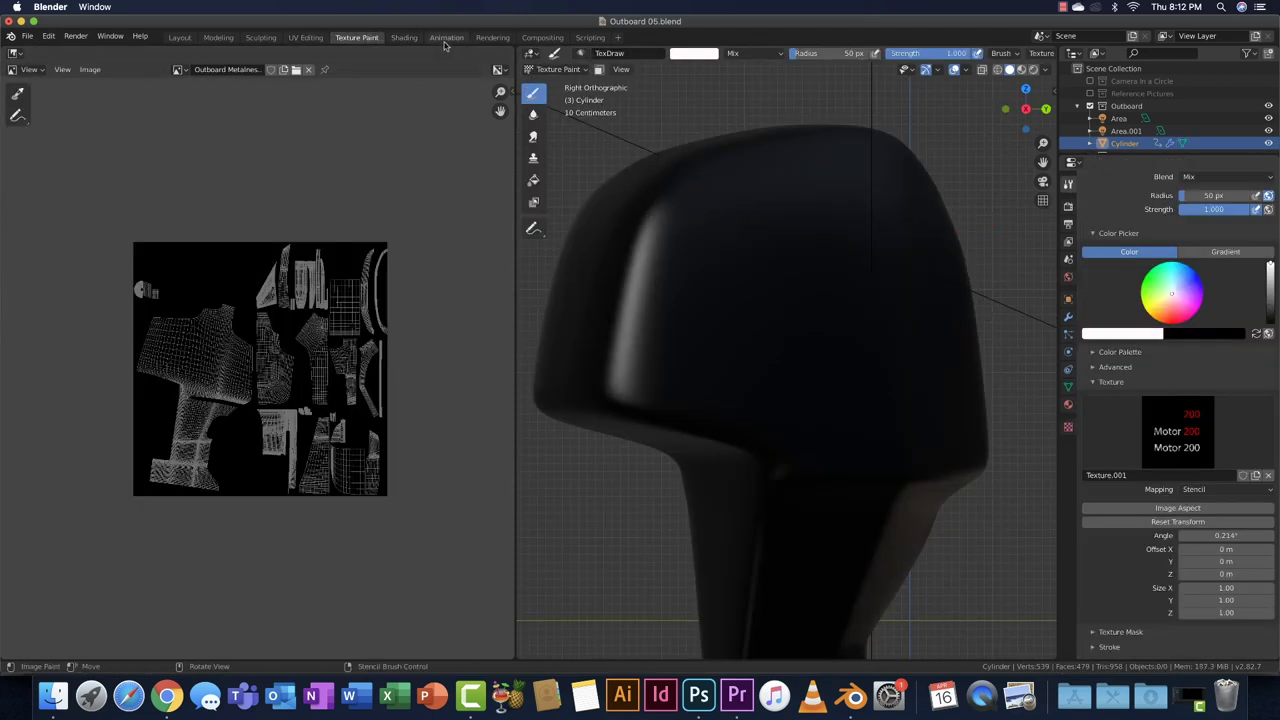
click(404, 37)
scroll(698, 256, down, 8)
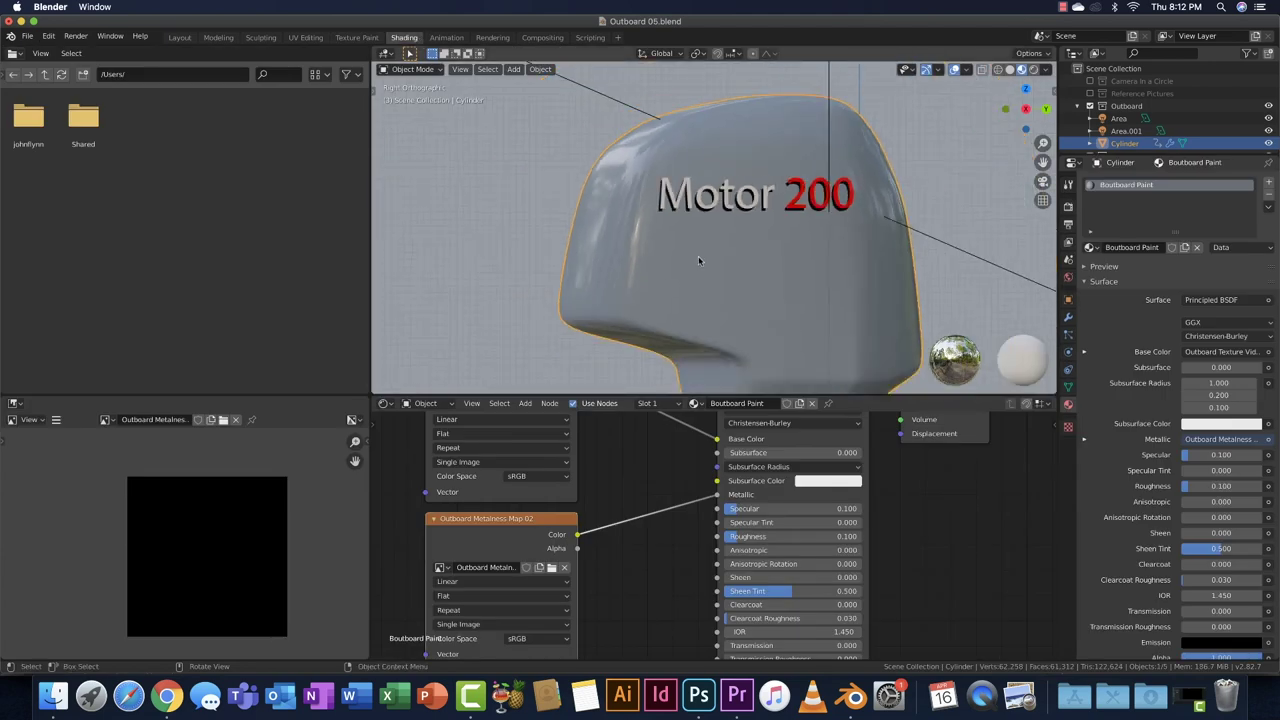
shift+middle_drag(696, 241, 688, 240)
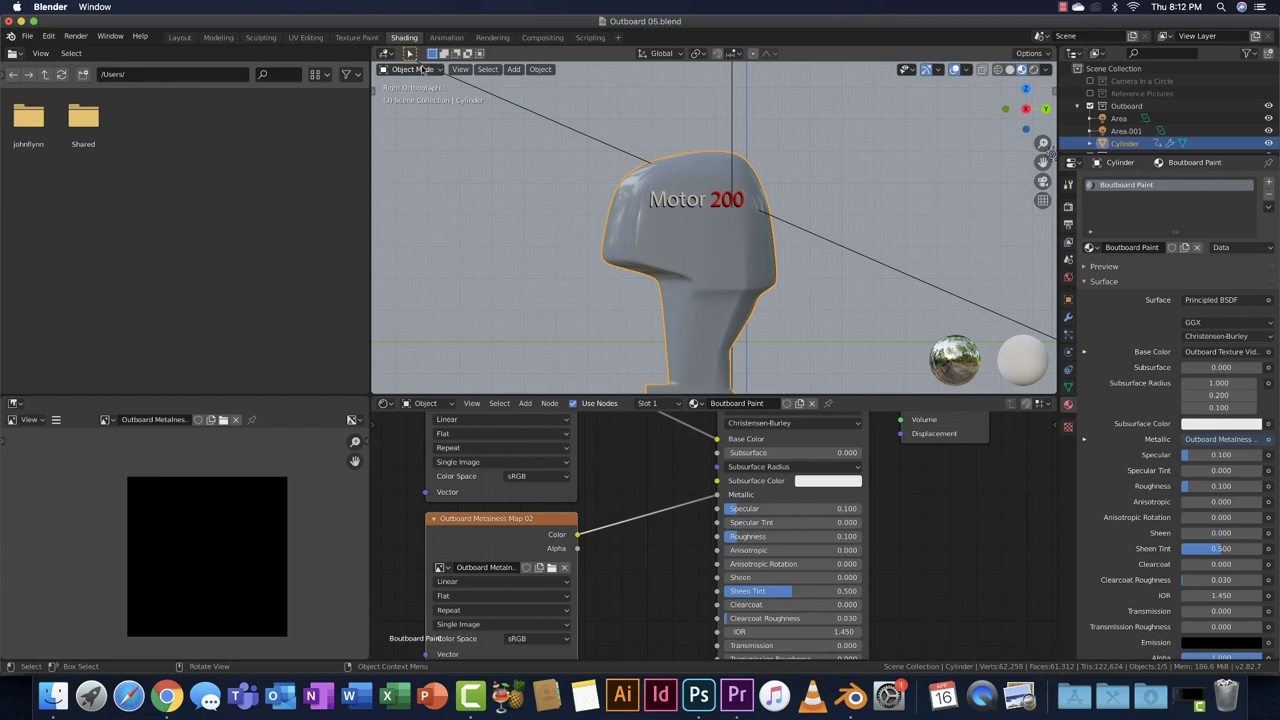
click(422, 69)
click(415, 152)
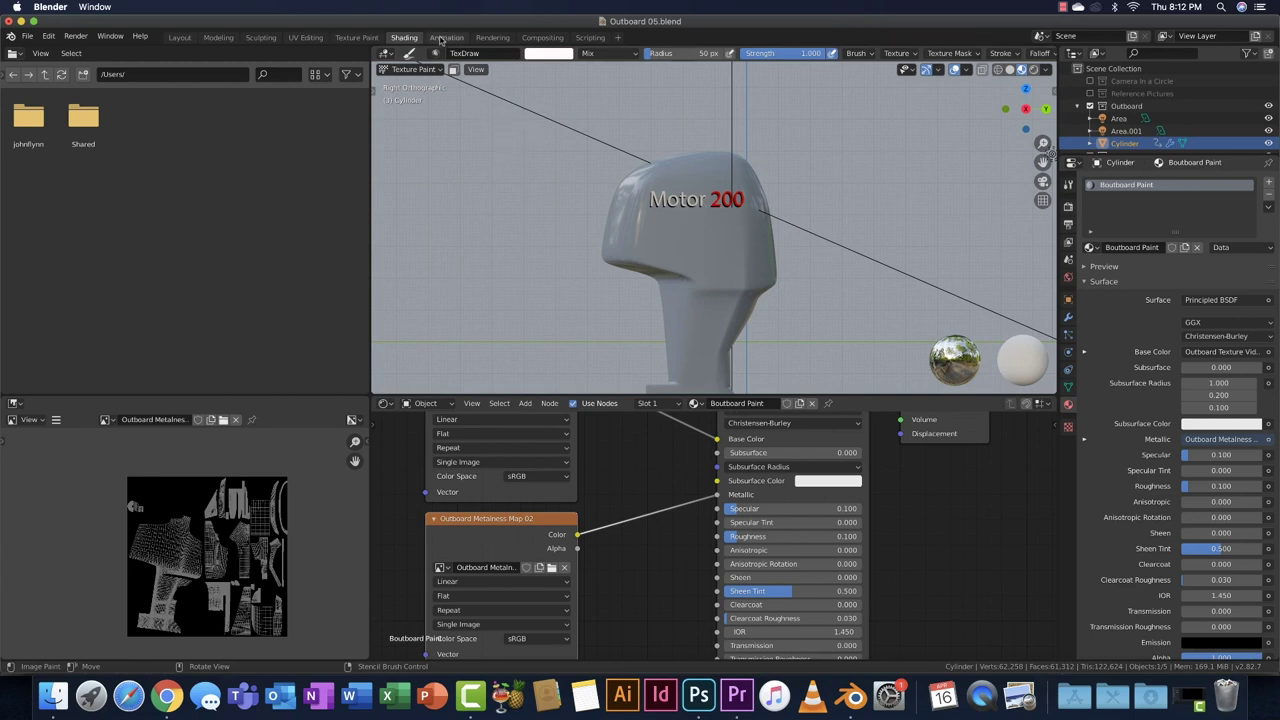
- In the Texture Paint workspace, flip the view to the left side and back to the right
click(356, 37)
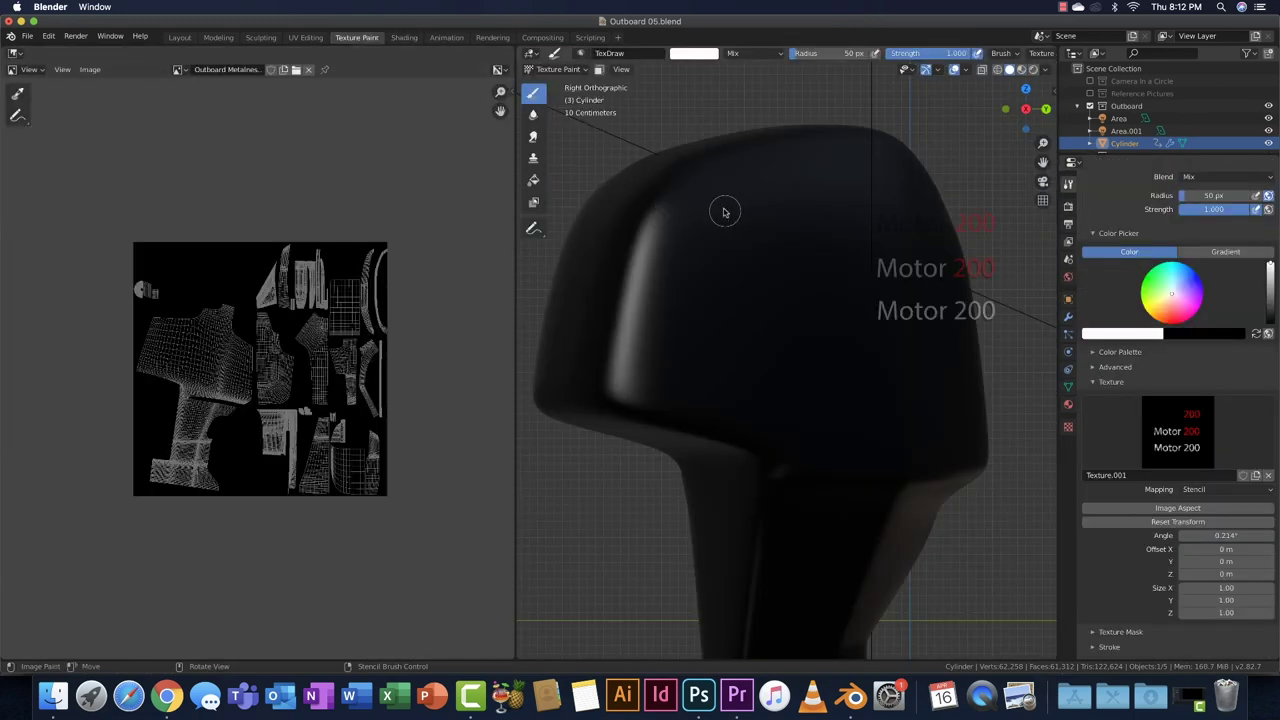
click(1025, 109)
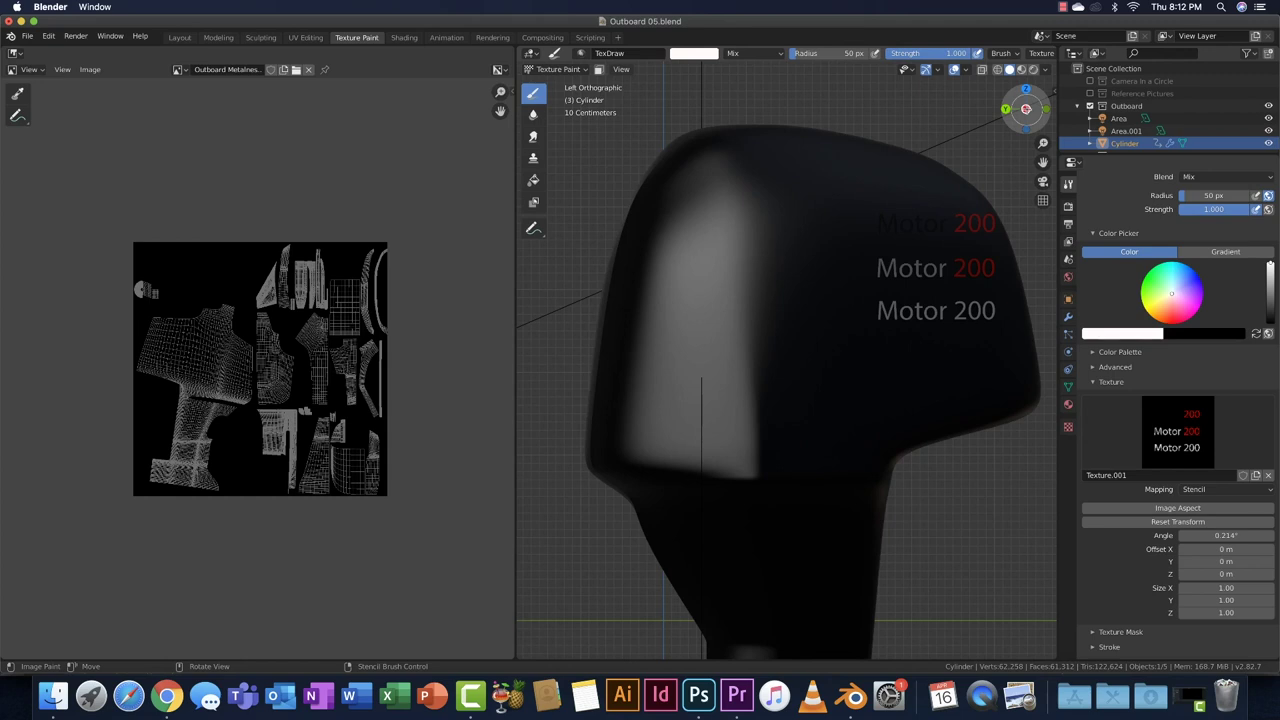
click(1025, 109)
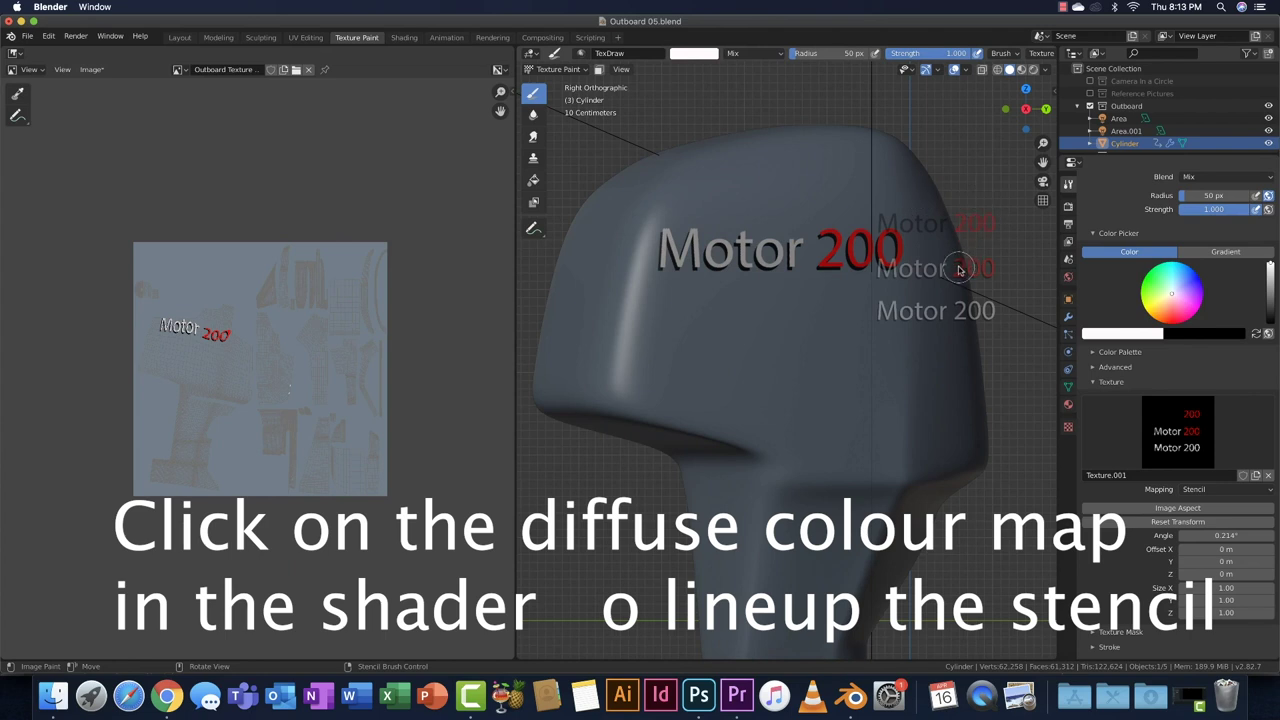
- Slide the Motor 200 stencil into place just above the painted lettering on the cowling
mouse_move(959, 269)
right_down()
mouse_move(765, 250)
mouse_move(845, 257)
mouse_move(821, 256)
mouse_move(843, 255)
mouse_move(832, 255)
right_up()
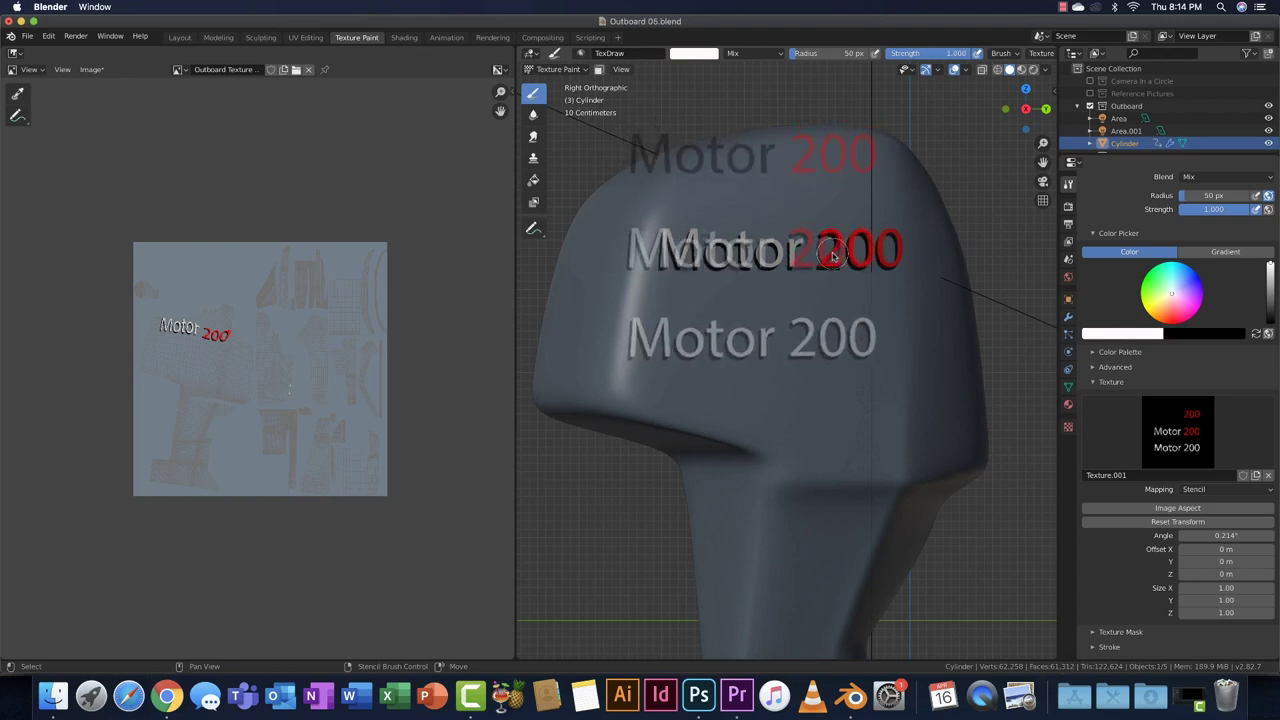
right_drag(811, 218, 805, 165)
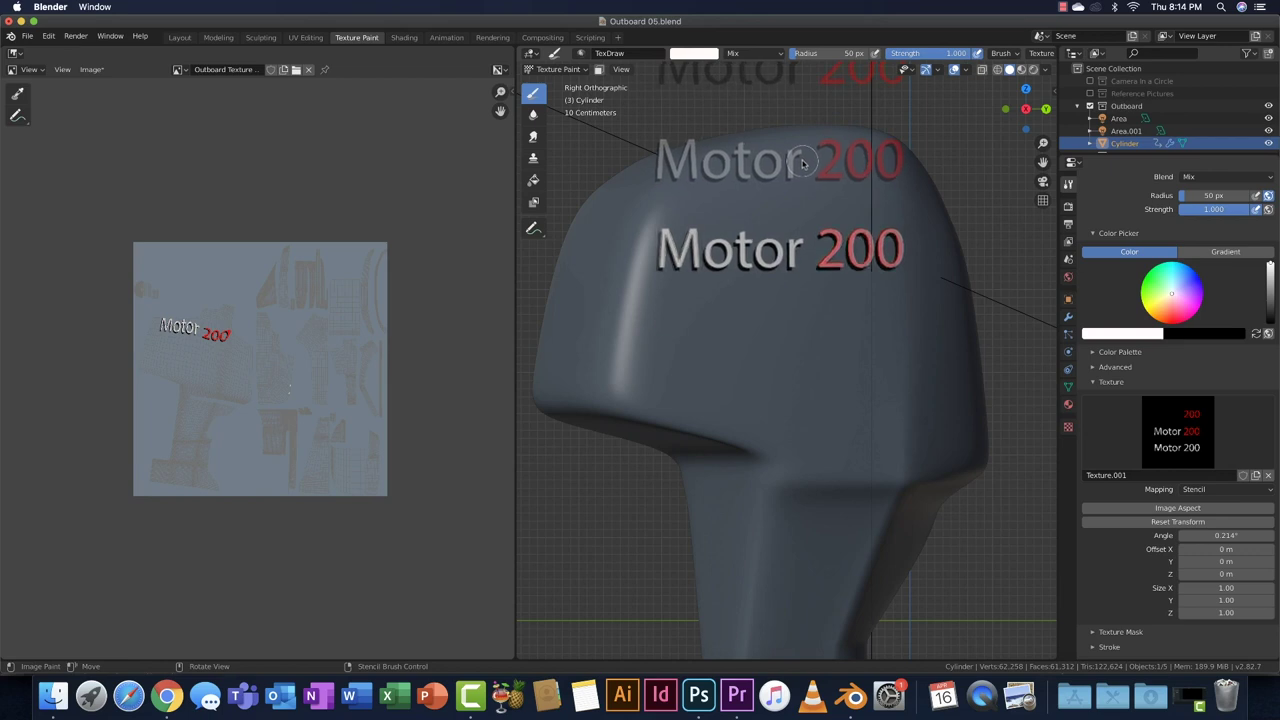
scroll(812, 244, up, 1)
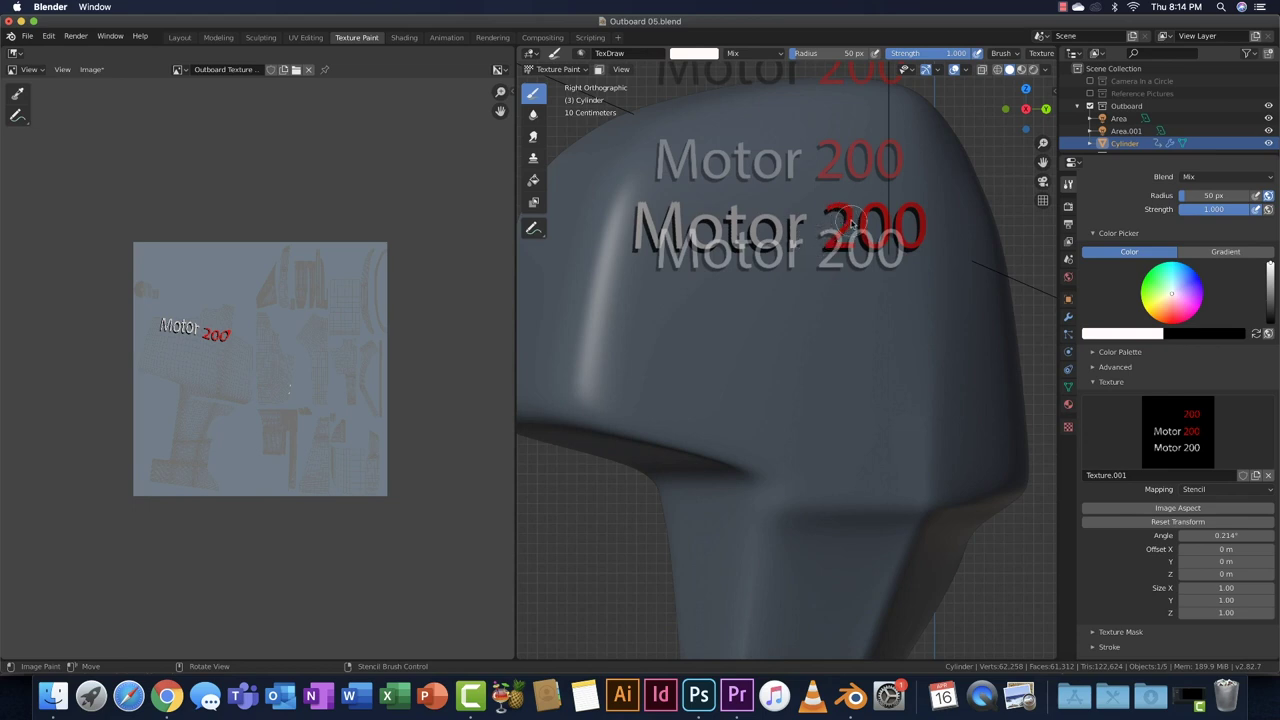
scroll(850, 224, up, 1)
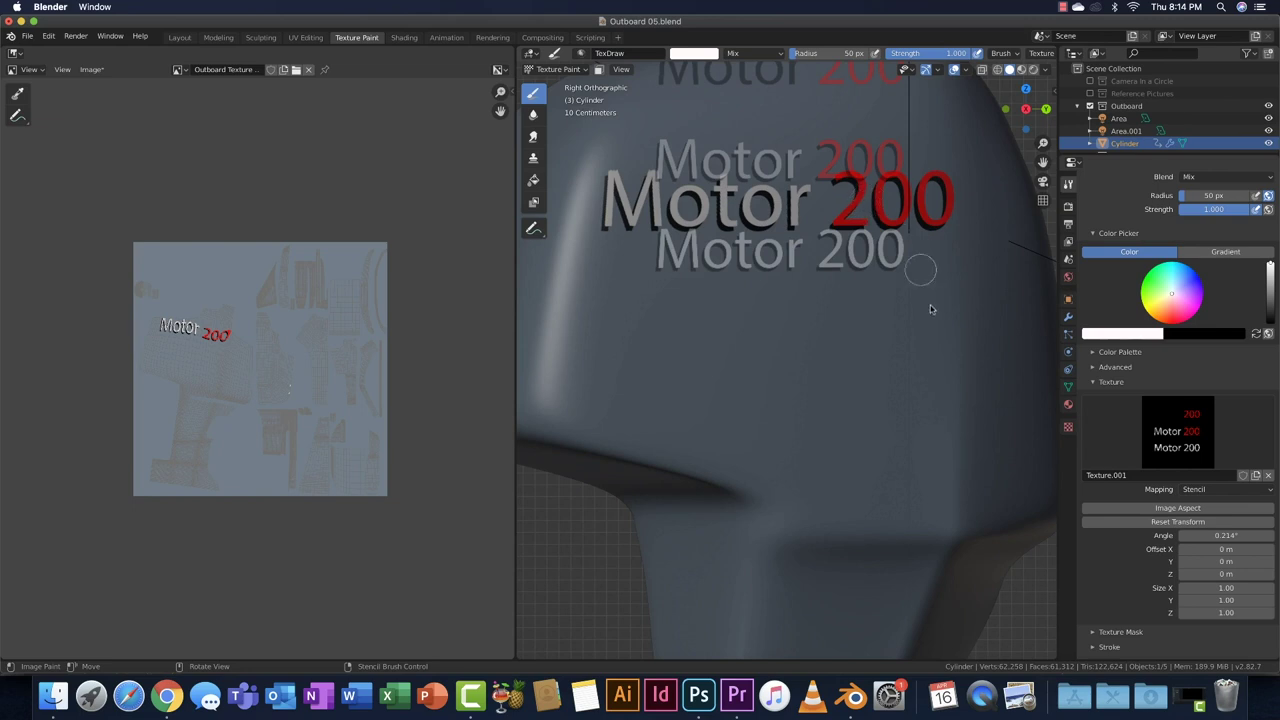
mouse_move(850, 168)
right_down()
mouse_move(857, 207)
mouse_move(897, 218)
right_up()
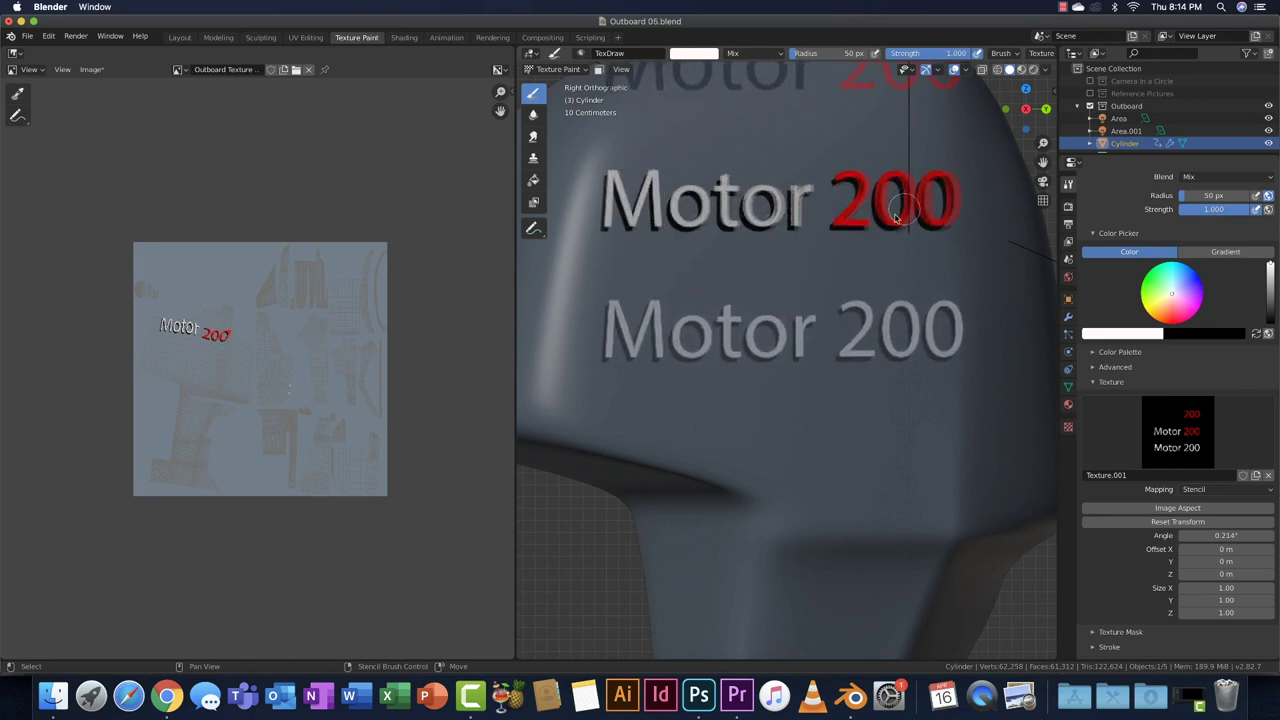
mouse_move(814, 320)
right_down()
mouse_move(801, 194)
mouse_move(877, 196)
right_up()
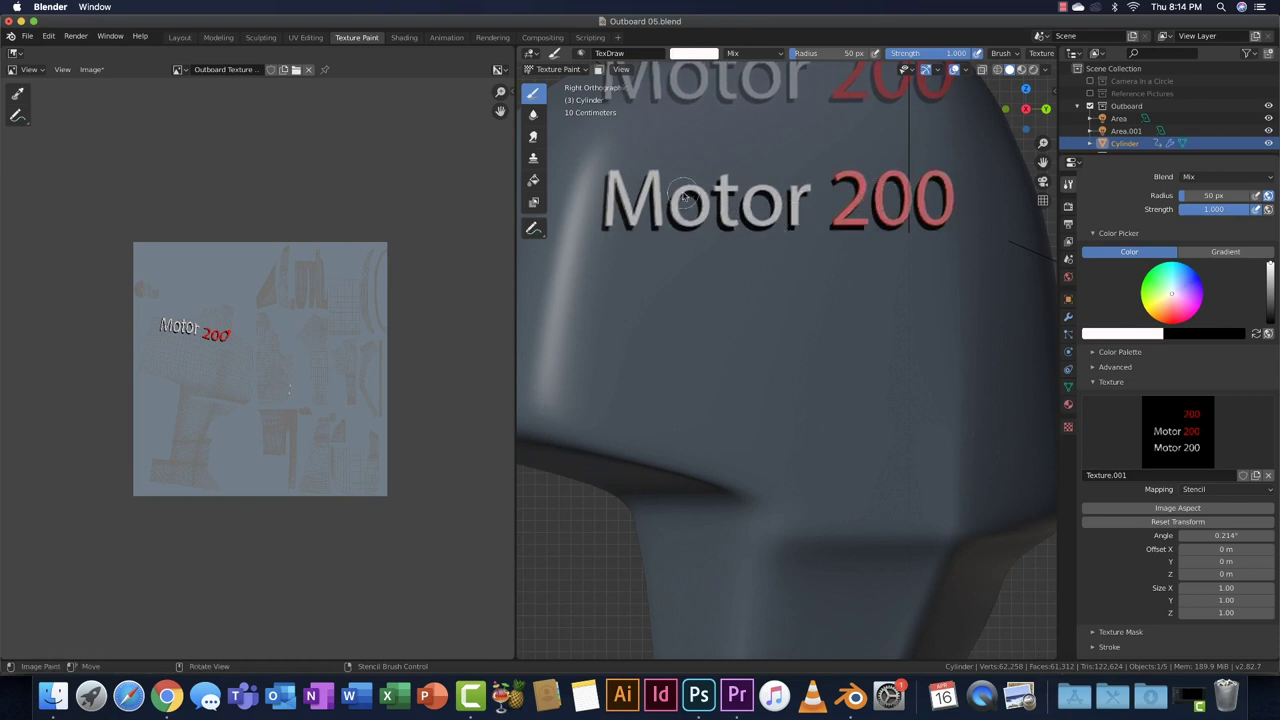
- In the Shading node editor, make the Outboard Metalness Map 02 image node the active paint image
click(404, 38)
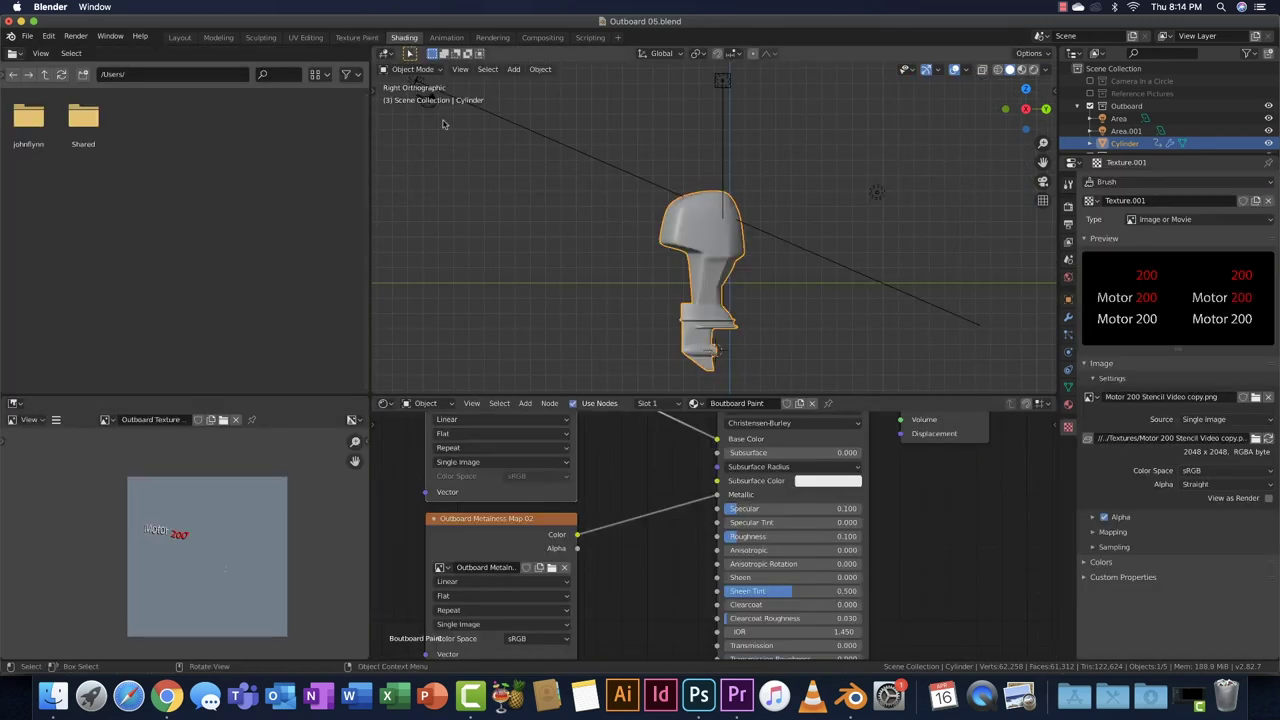
middle_drag(612, 453, 634, 524)
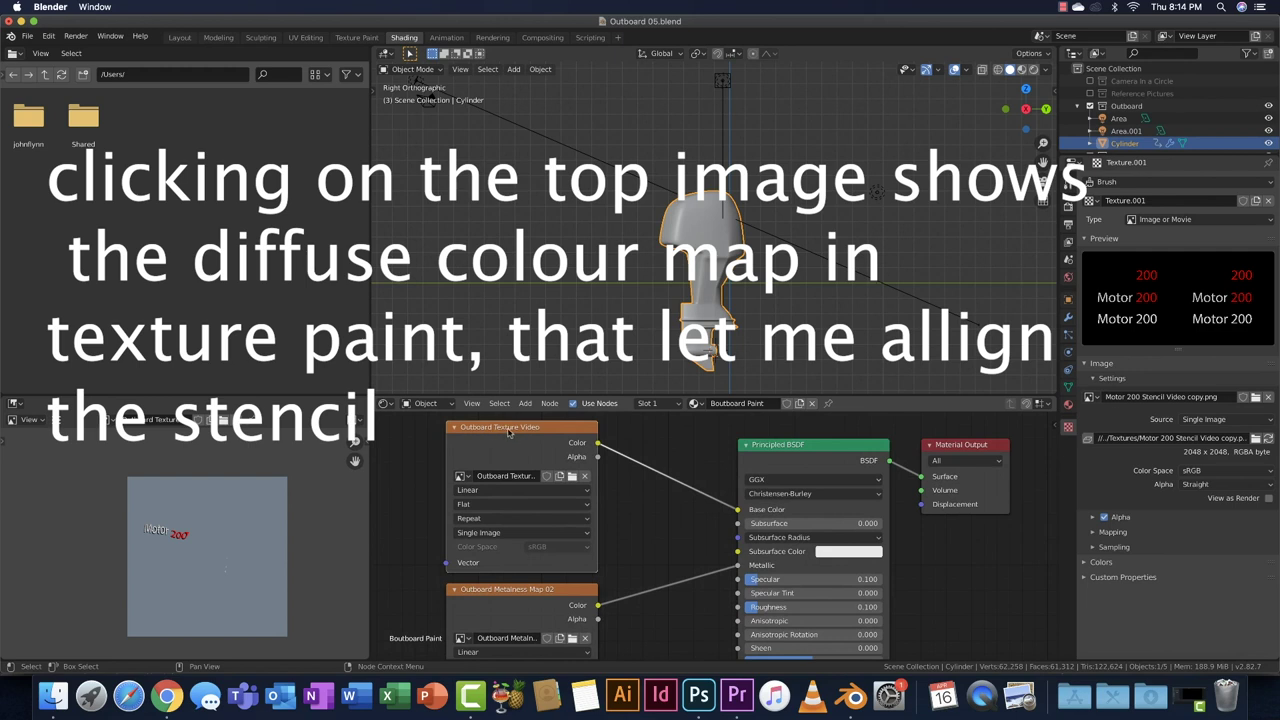
scroll(657, 517, down, 5)
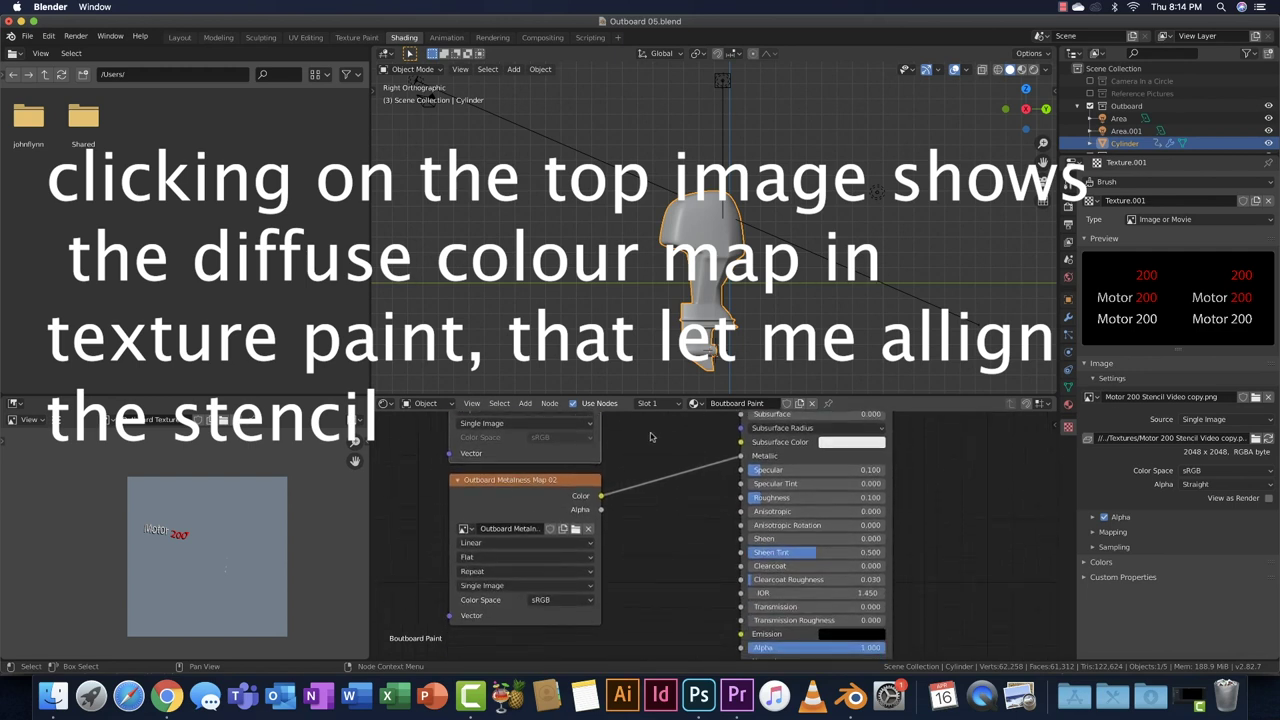
right_click(489, 488)
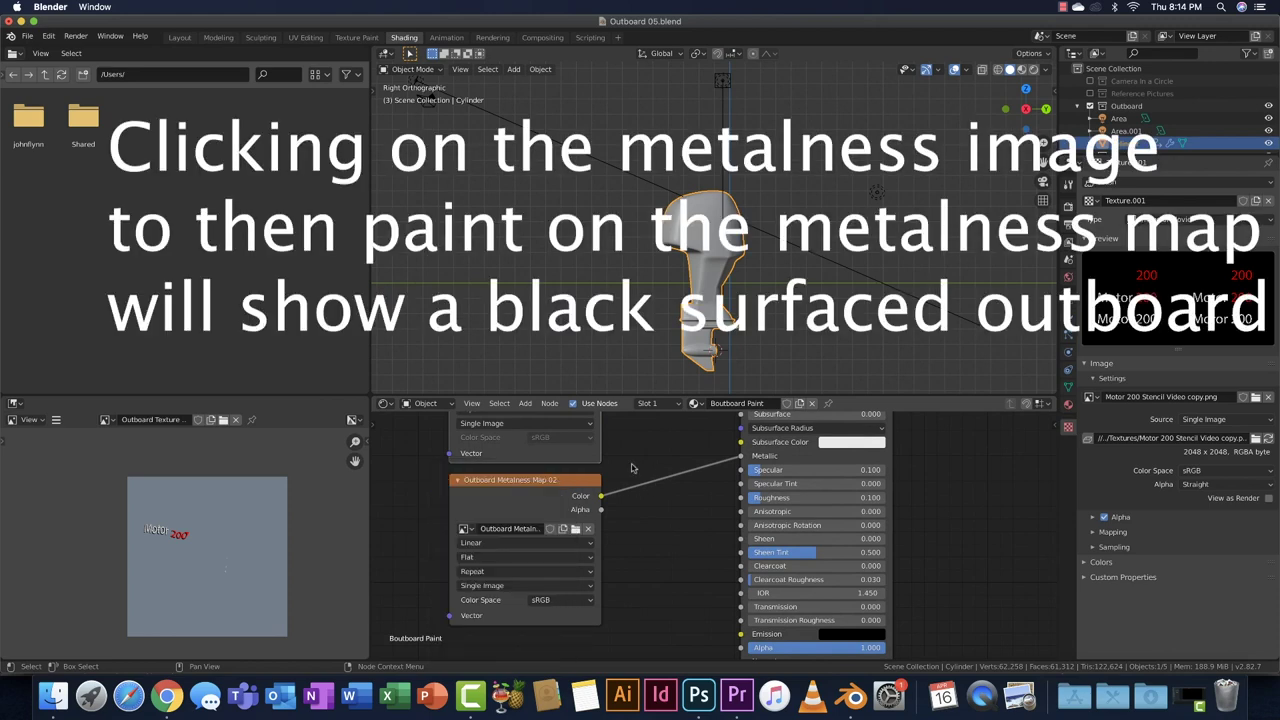
click(572, 480)
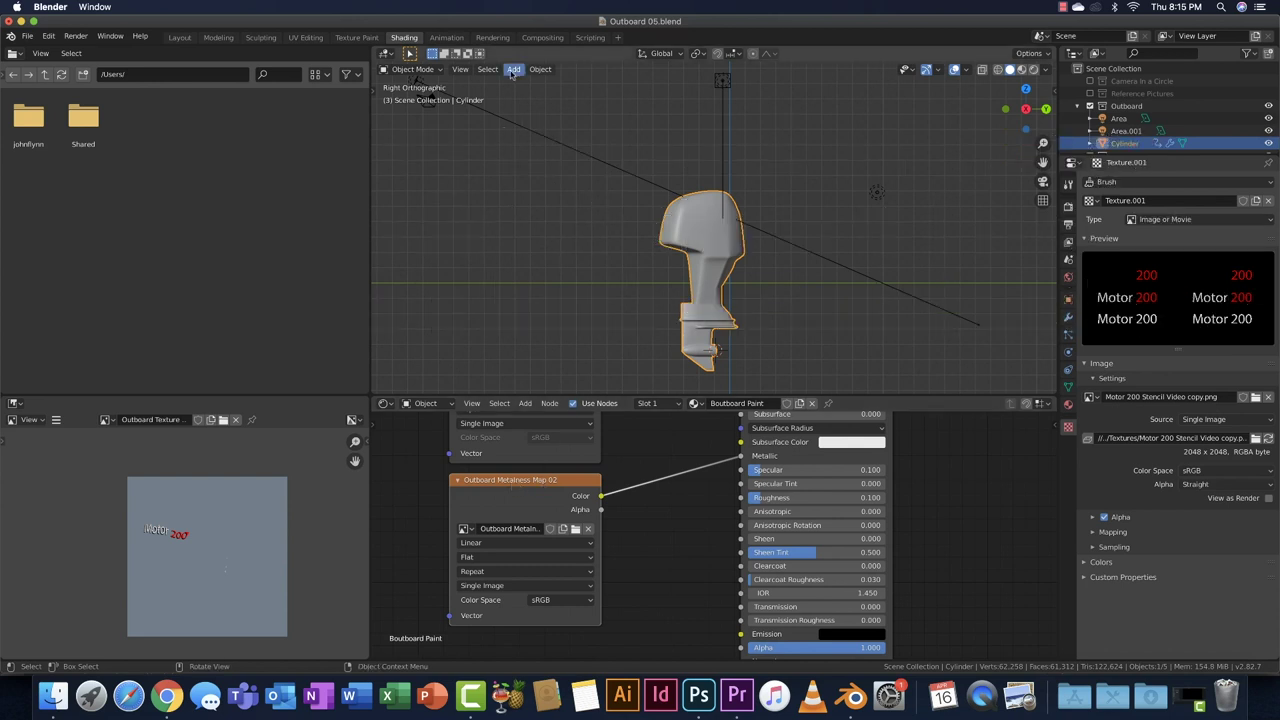
- Paint white Motor 200 lettering through the stencil onto the black metalness map
click(357, 37)
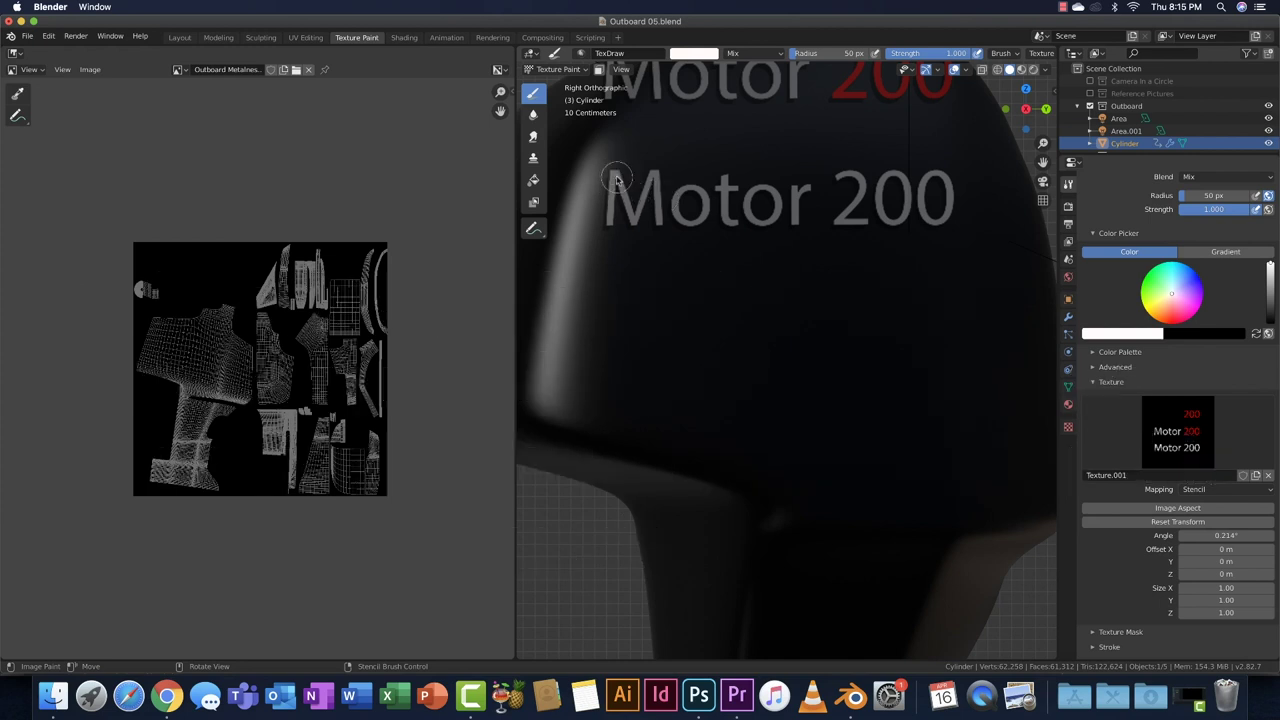
mouse_move(620, 163)
mouse_down()
mouse_move(619, 252)
mouse_move(618, 216)
mouse_move(654, 173)
mouse_move(677, 209)
mouse_move(827, 187)
mouse_move(769, 171)
mouse_move(697, 203)
mouse_move(735, 216)
mouse_move(844, 206)
mouse_move(843, 188)
mouse_move(823, 182)
mouse_move(875, 175)
mouse_move(957, 178)
mouse_move(968, 194)
mouse_move(843, 206)
mouse_move(863, 225)
mouse_move(934, 227)
mouse_move(898, 207)
mouse_move(850, 214)
mouse_move(860, 224)
mouse_move(628, 170)
mouse_move(663, 168)
mouse_move(614, 177)
mouse_move(615, 208)
mouse_move(936, 222)
mouse_move(968, 212)
mouse_move(914, 180)
mouse_up()
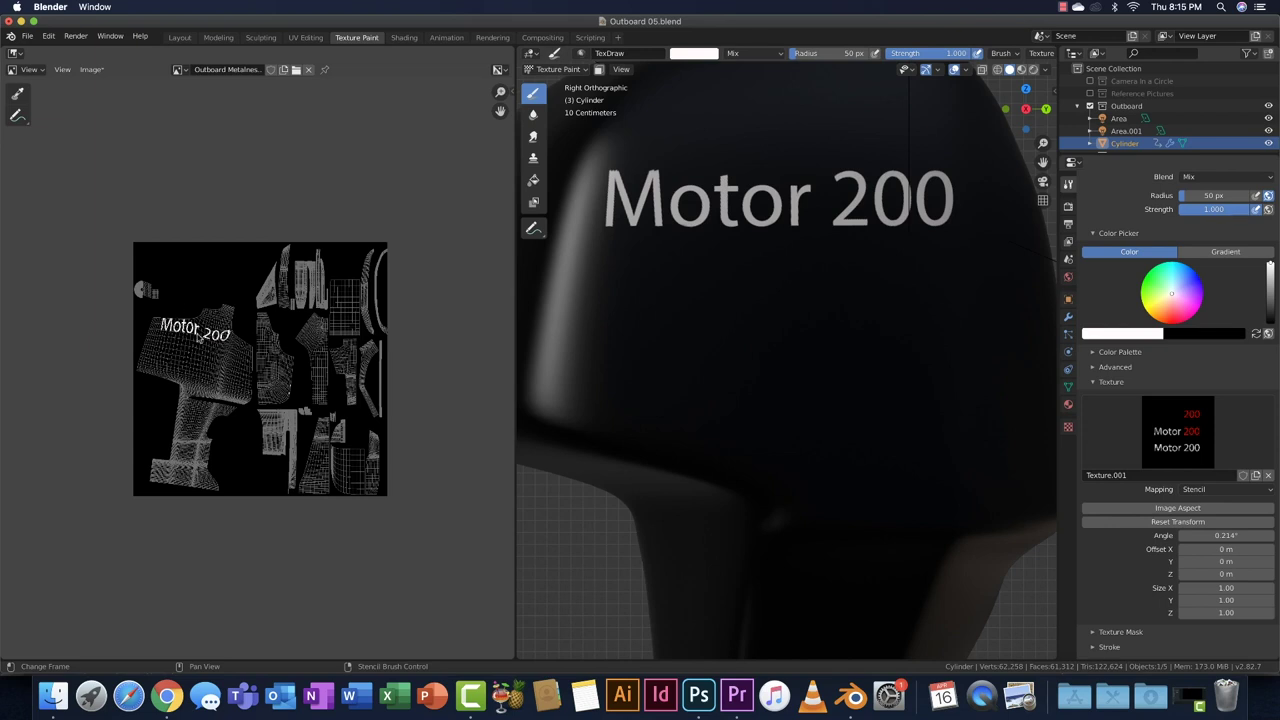
- Save the metalness map as Outboard Metalness Map 02.png via UV Editing, then go to Modeling
click(403, 37)
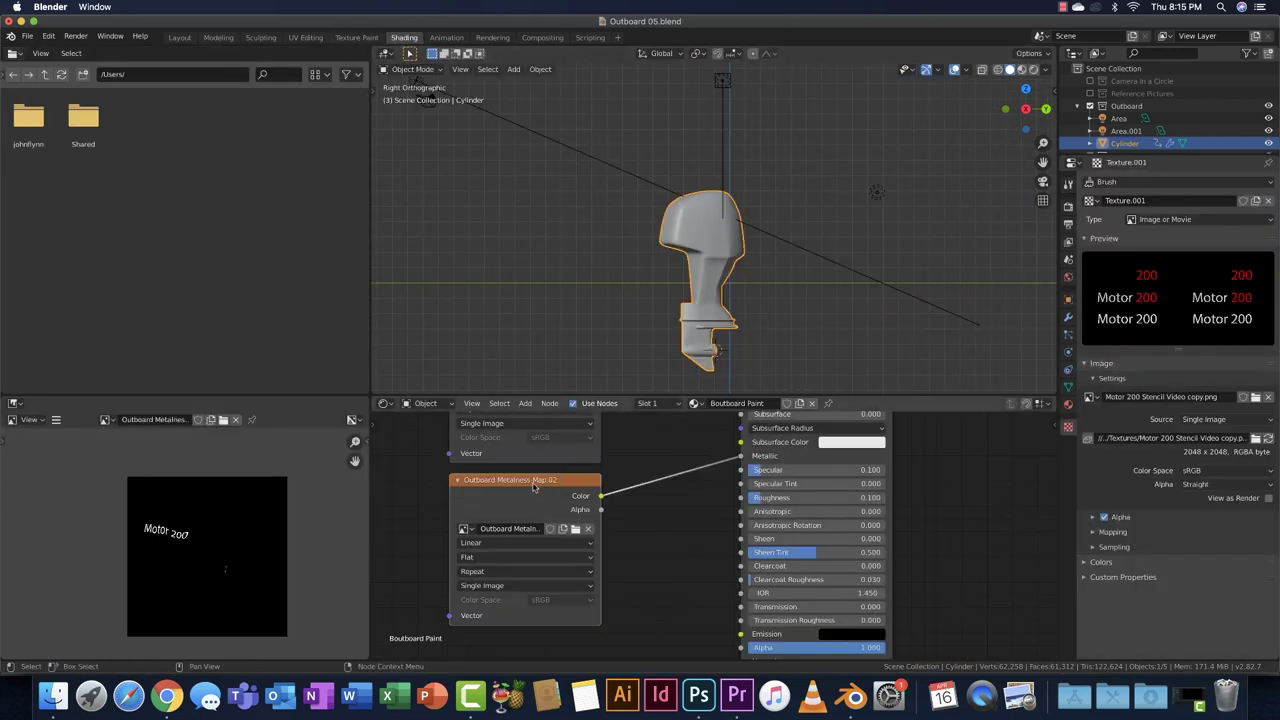
click(305, 37)
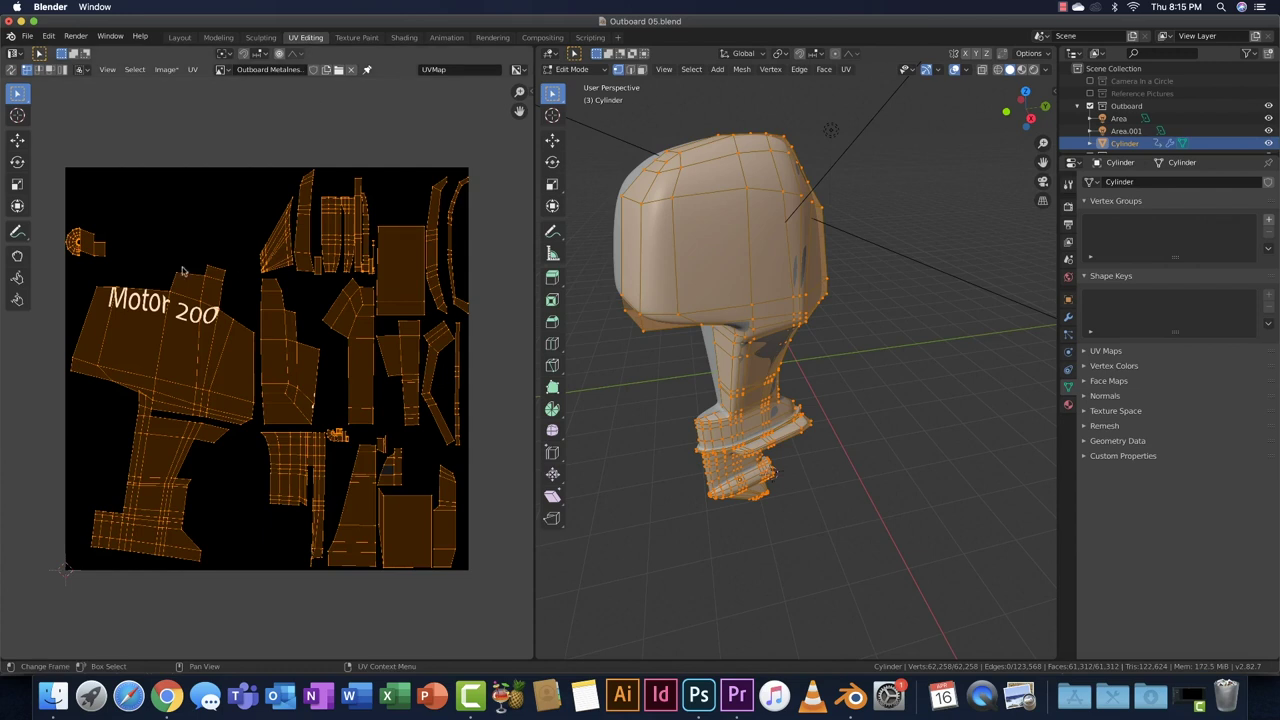
click(166, 69)
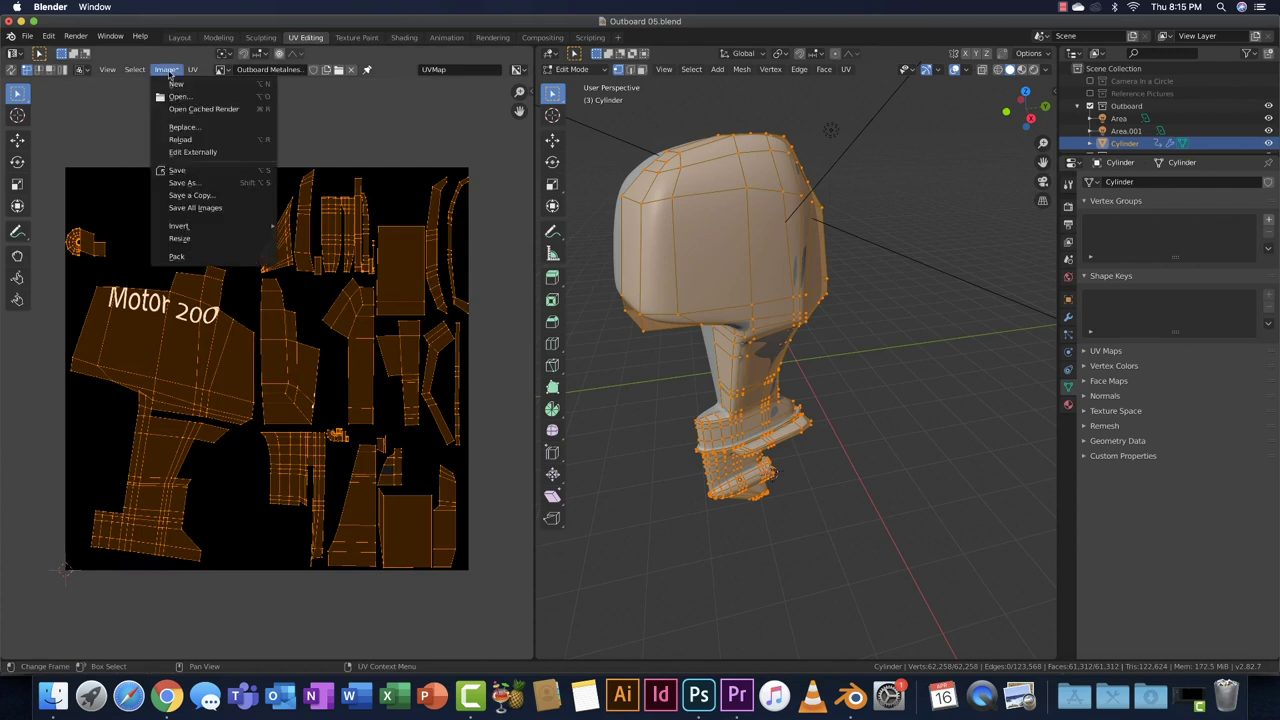
click(187, 172)
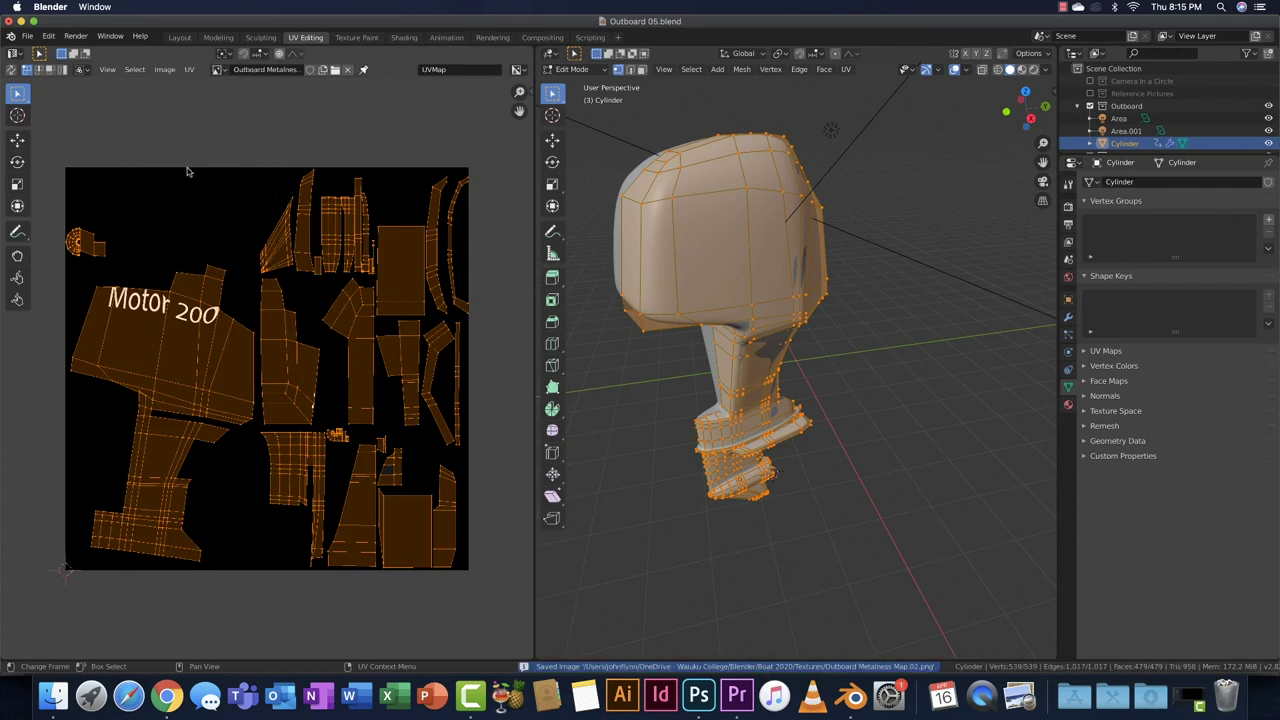
click(218, 37)
key(z)
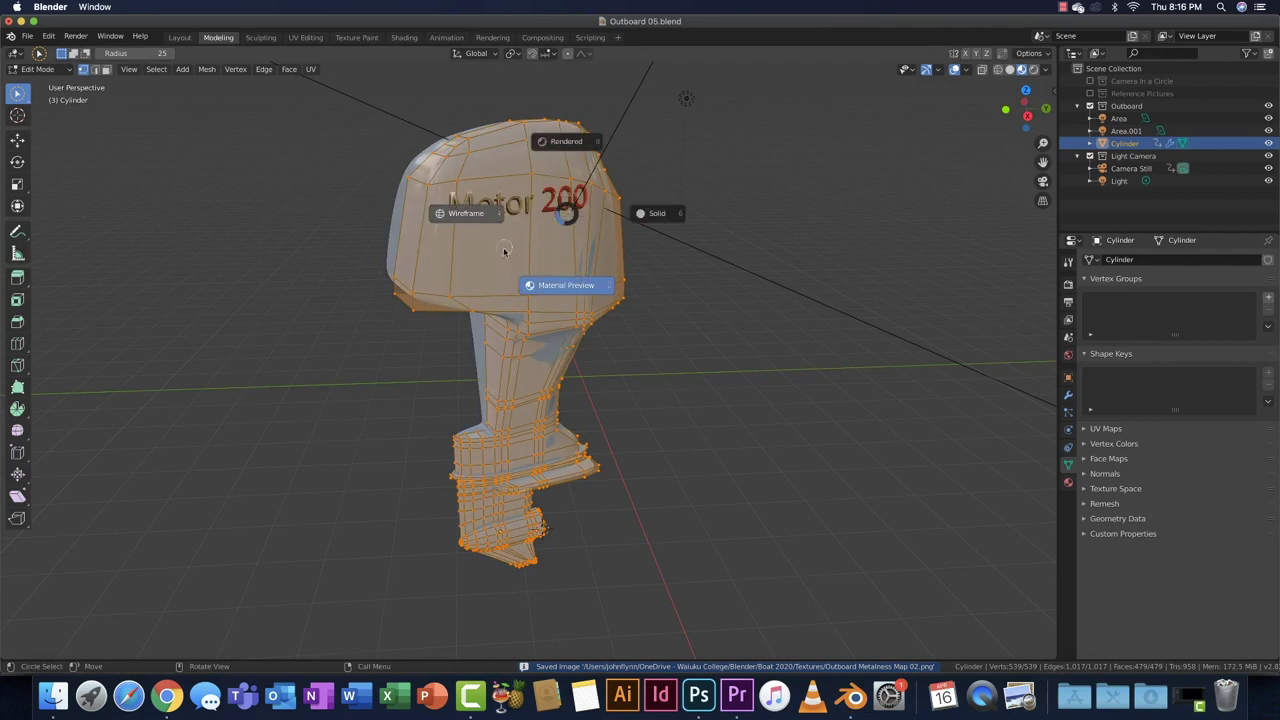
- Try Material Preview and Solid viewport shading, settling on Material Preview
click(565, 286)
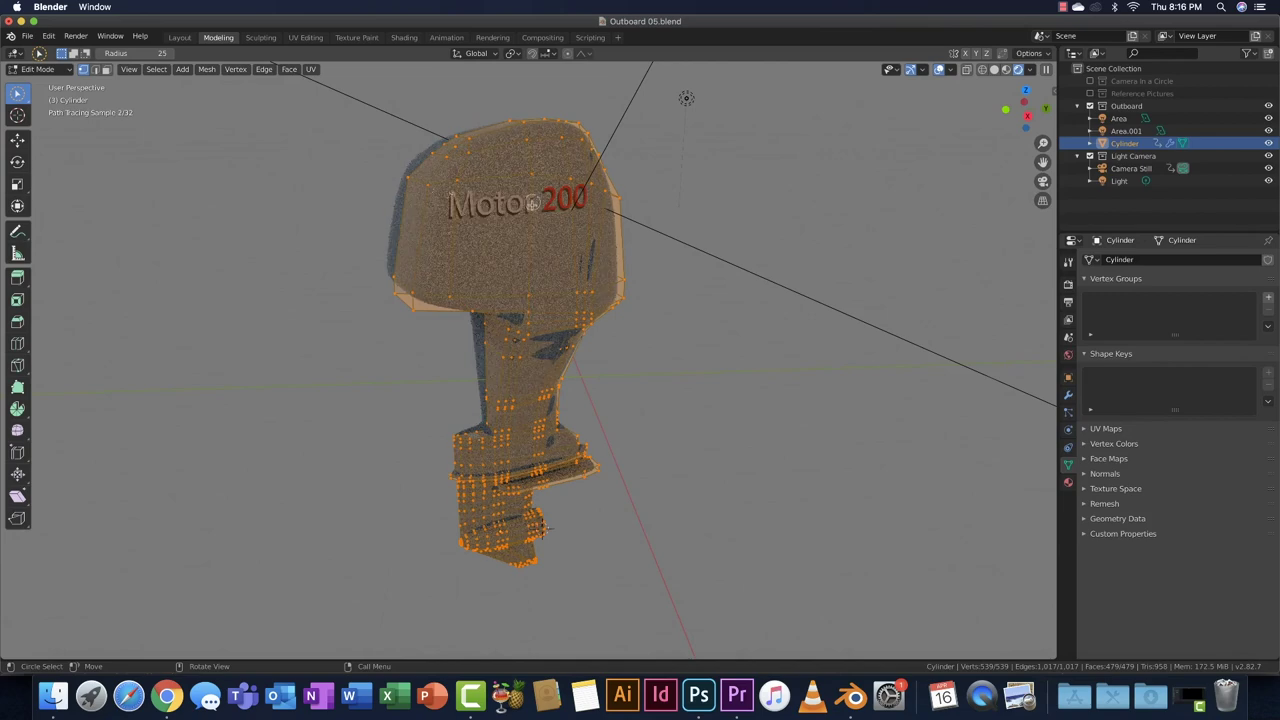
scroll(540, 230, up, 6)
key(z)
click(586, 220)
mouse_move(586, 220)
middle_down()
mouse_move(574, 315)
mouse_move(590, 379)
middle_up()
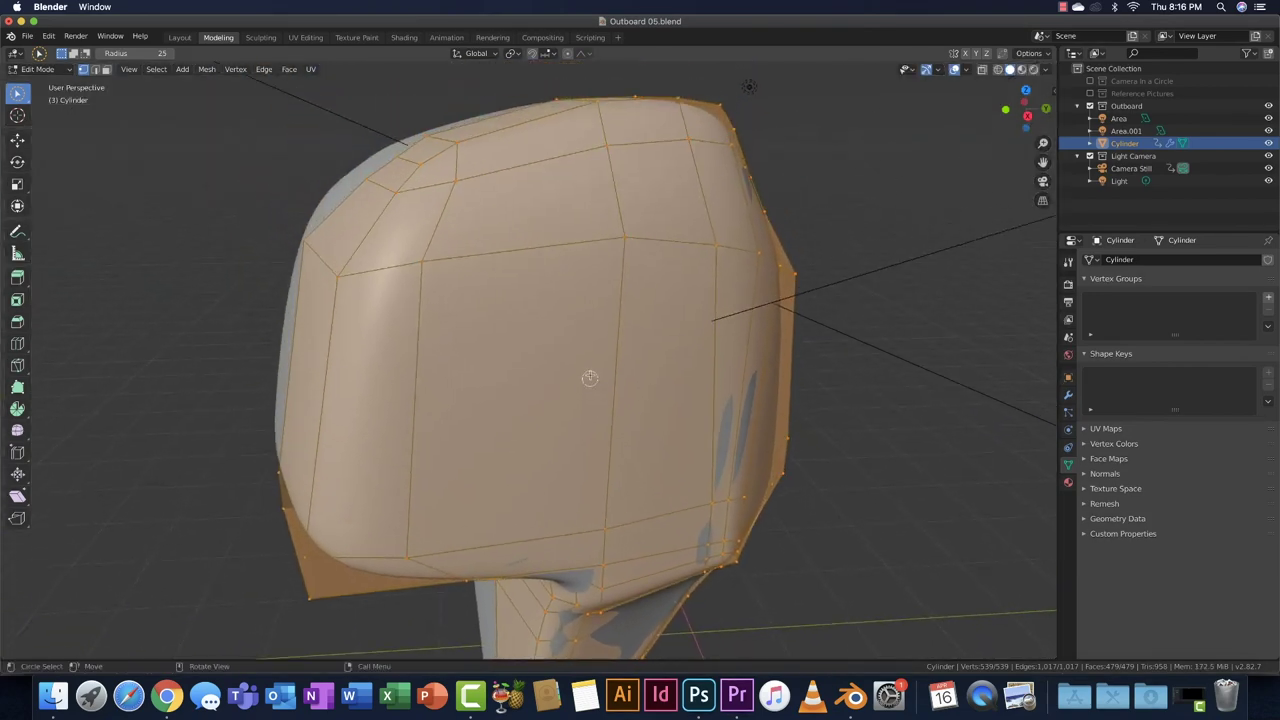
key(z)
click(582, 422)
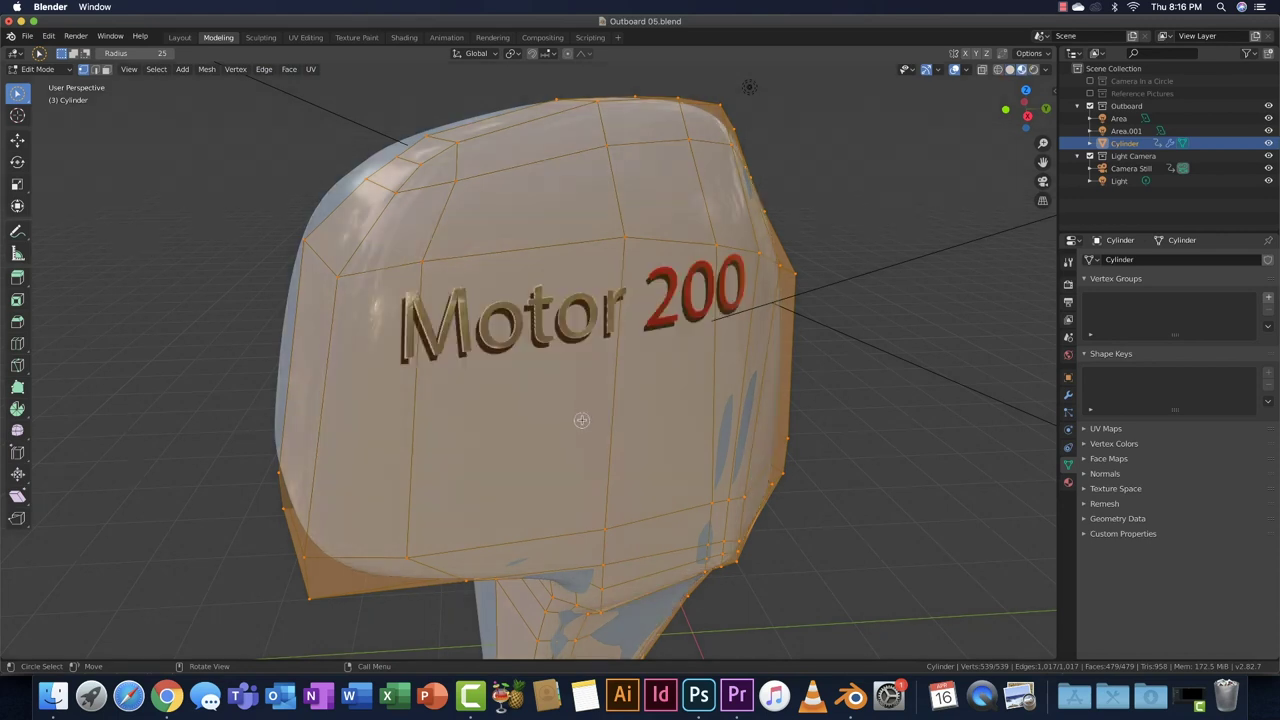
- Orbit to the cowling's front in Object Mode and zoom in on the Motor 200 lettering
middle_drag(584, 400, 562, 354)
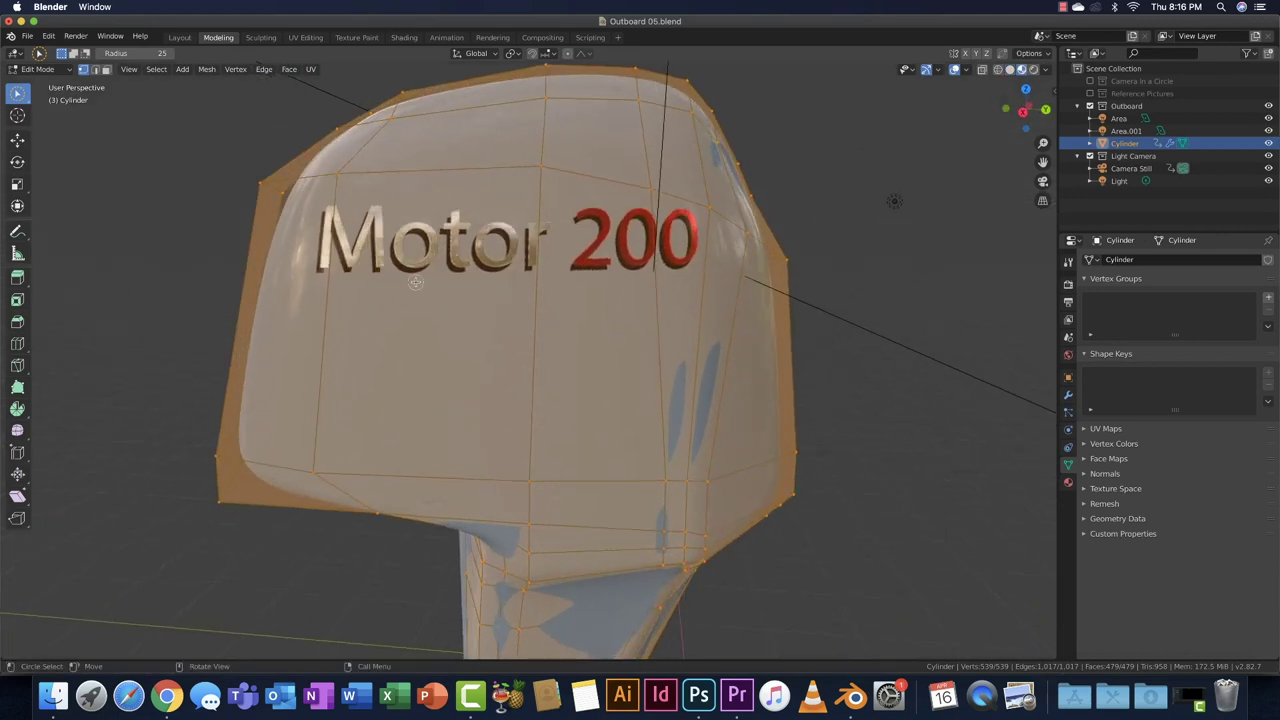
scroll(418, 284, up, 3)
key(Tab)
middle_drag(399, 268, 451, 358)
scroll(405, 240, up, 2)
scroll(428, 309, up, 5)
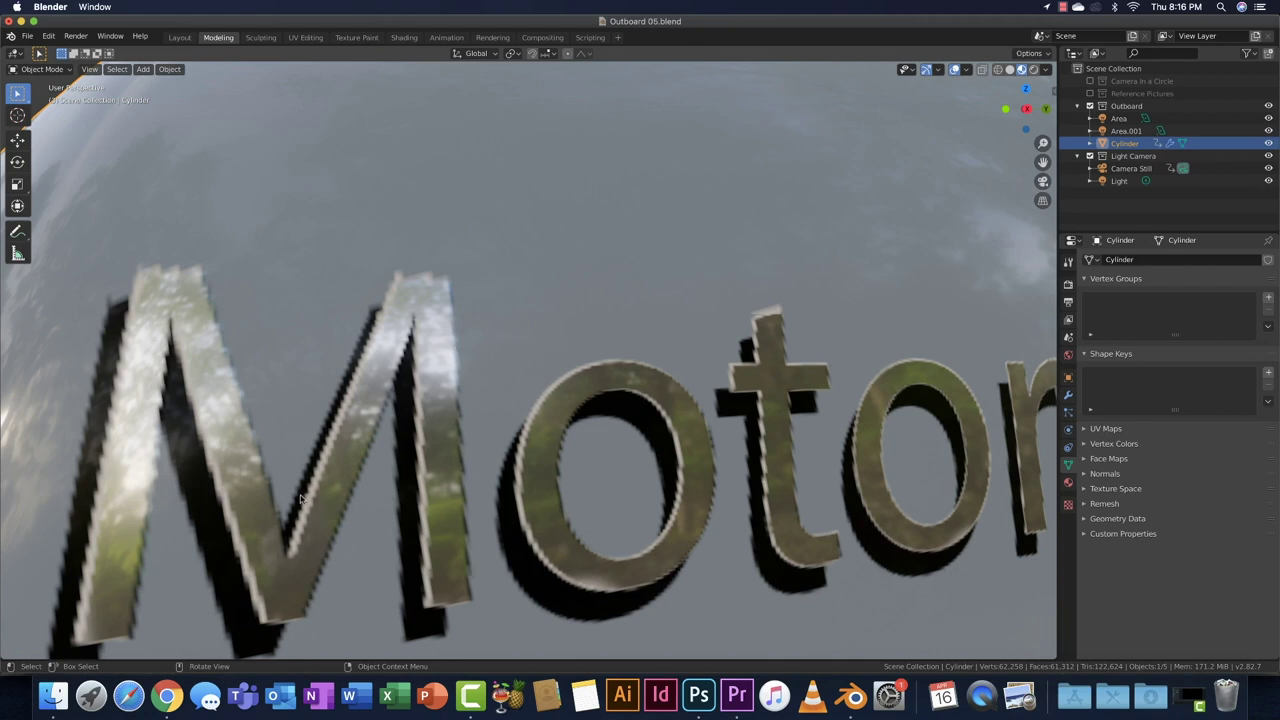
- Orbit and zoom around the chrome Motor letters and red 200, then return to Shading
middle_drag(300, 497, 262, 482)
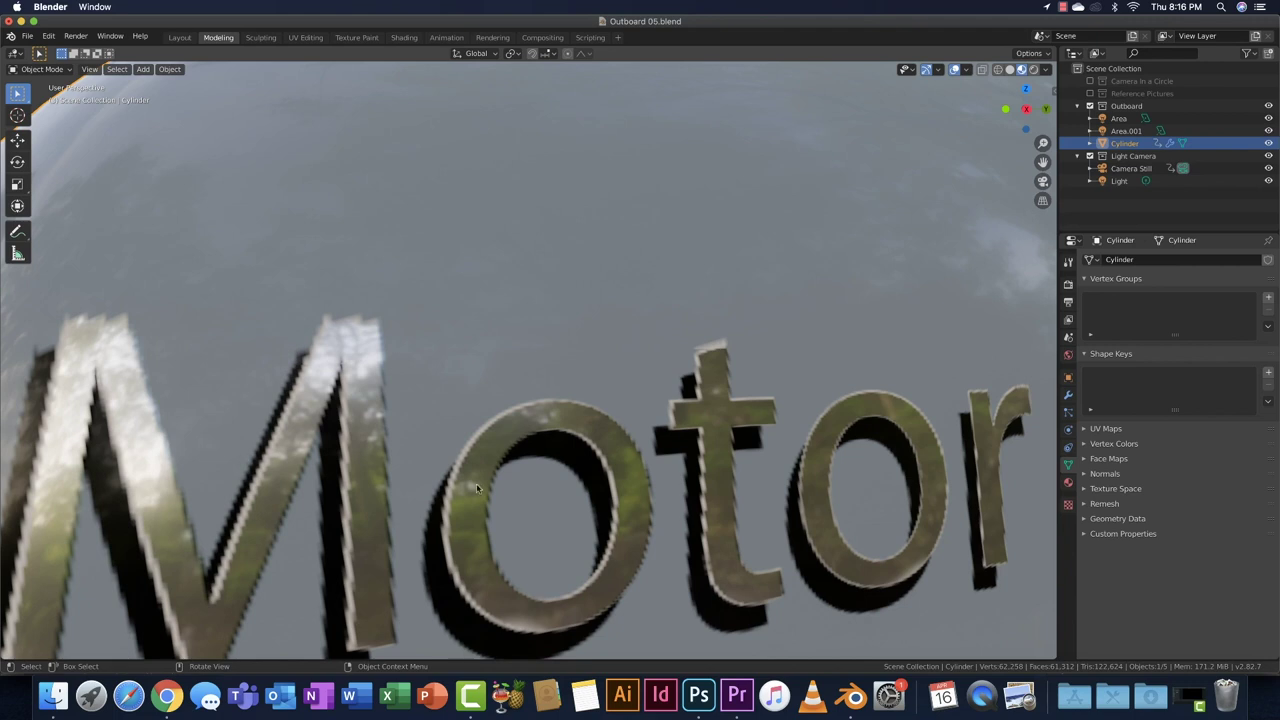
middle_drag(603, 488, 490, 380)
middle_drag(390, 371, 341, 356)
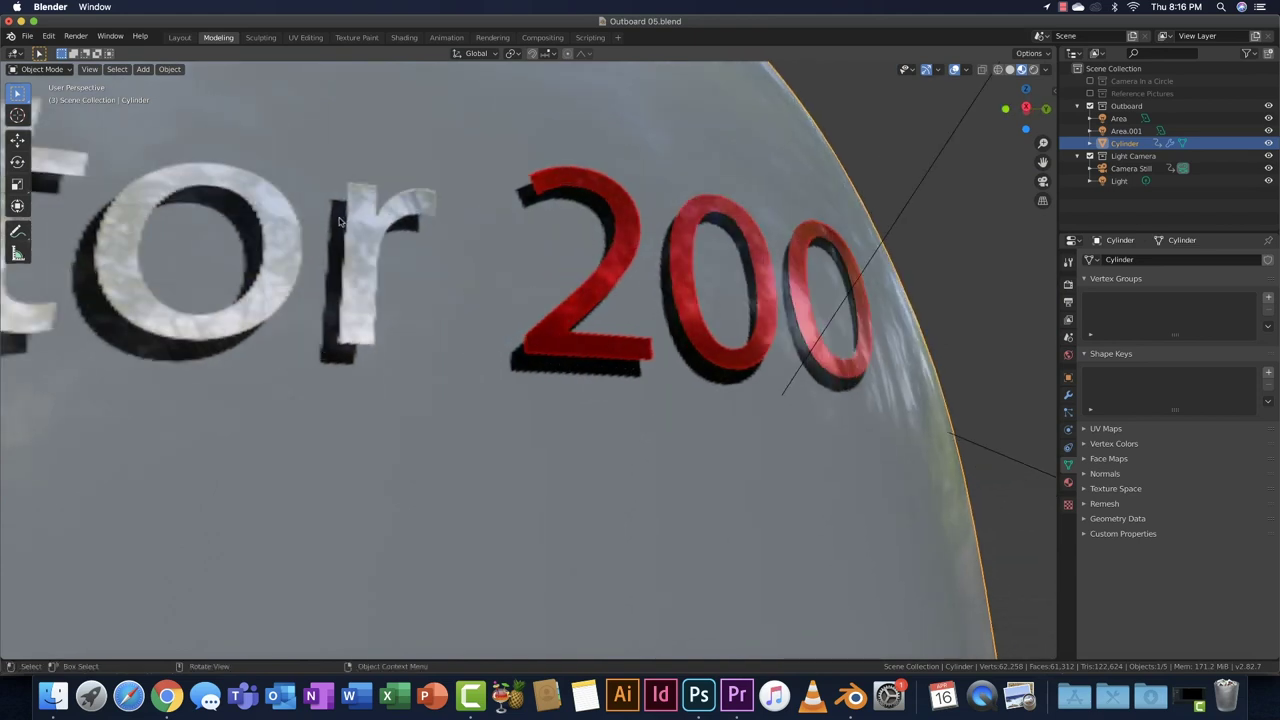
scroll(332, 320, down, 6)
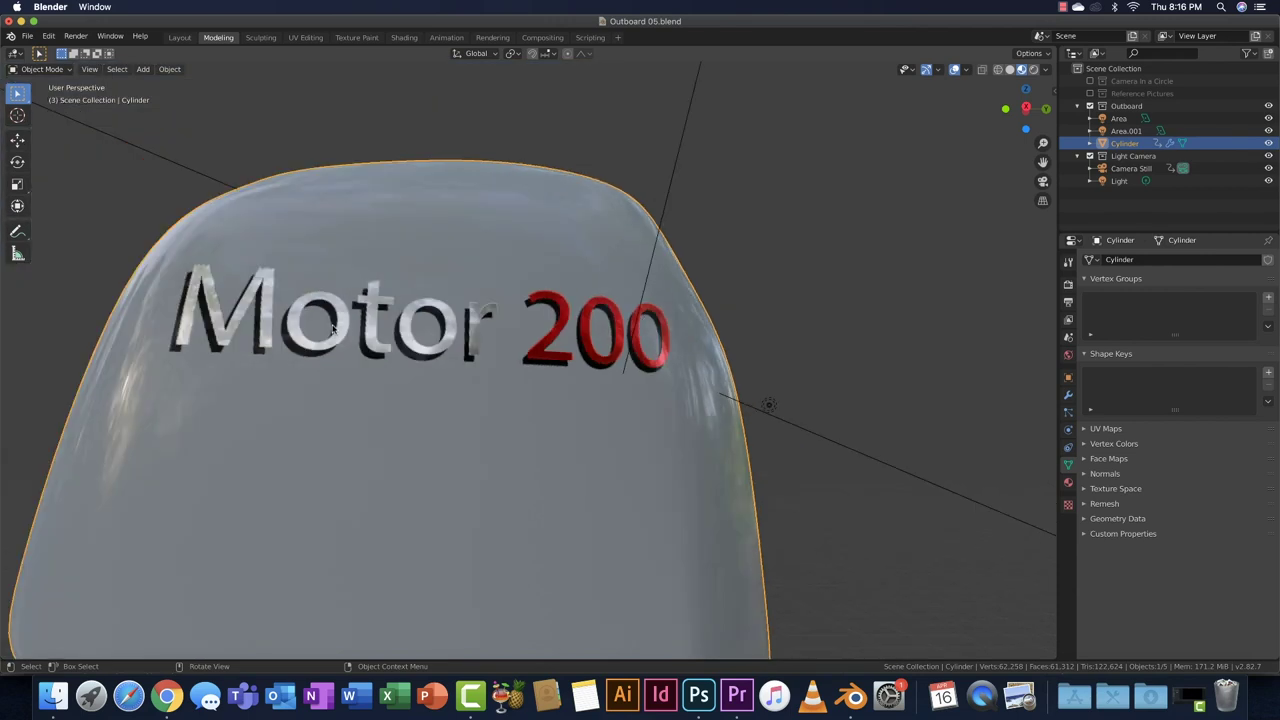
middle_drag(337, 338, 347, 372)
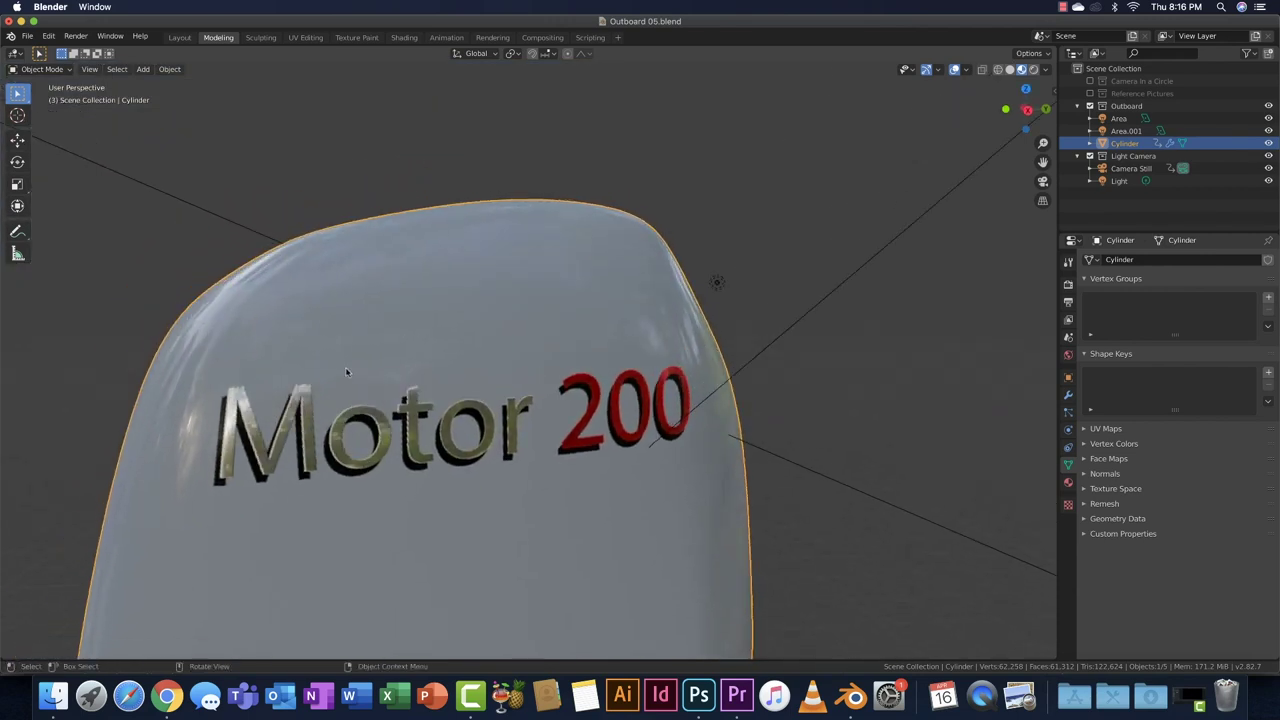
scroll(310, 430, up, 4)
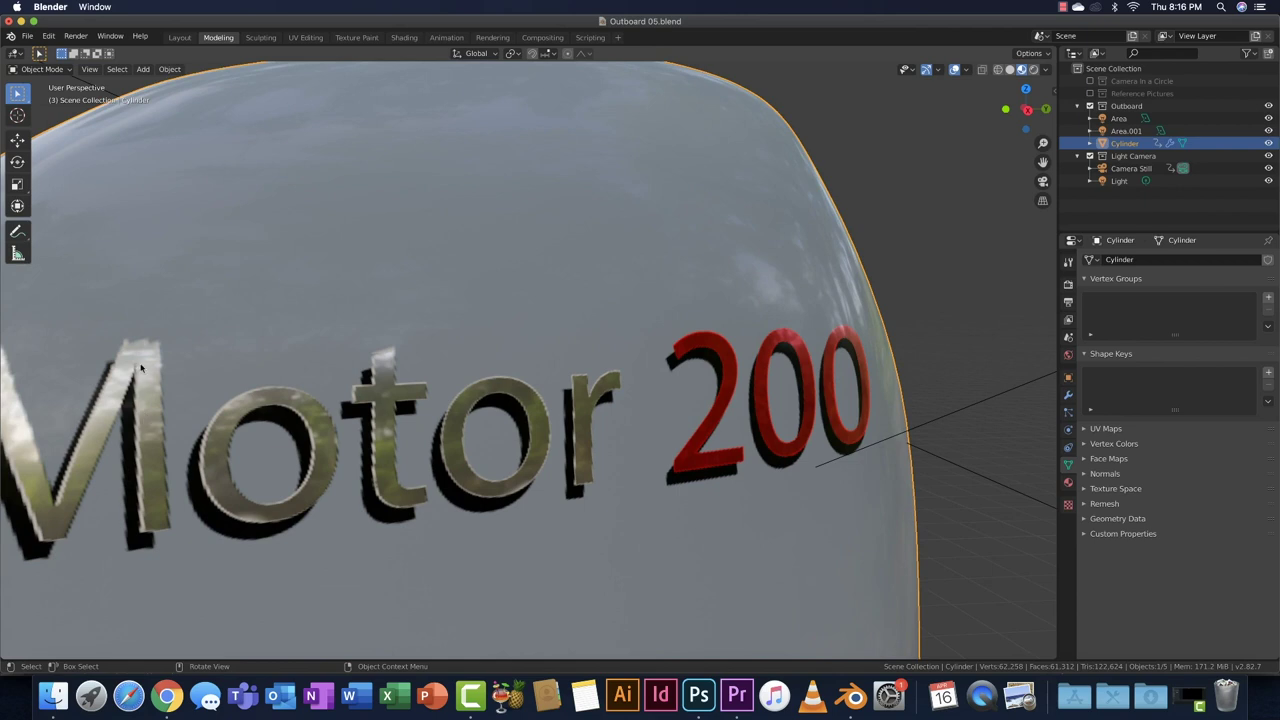
scroll(140, 368, down, 5)
middle_drag(365, 390, 298, 359)
scroll(347, 332, up, 5)
scroll(298, 359, down, 6)
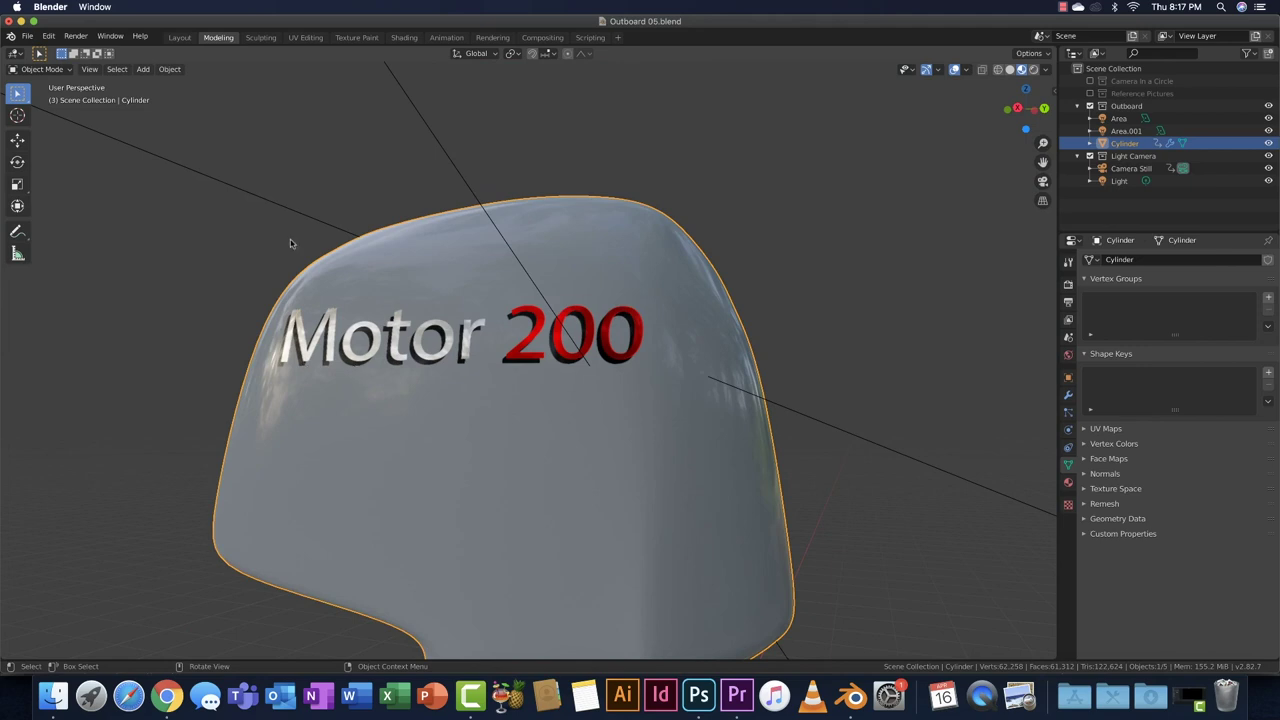
click(404, 37)
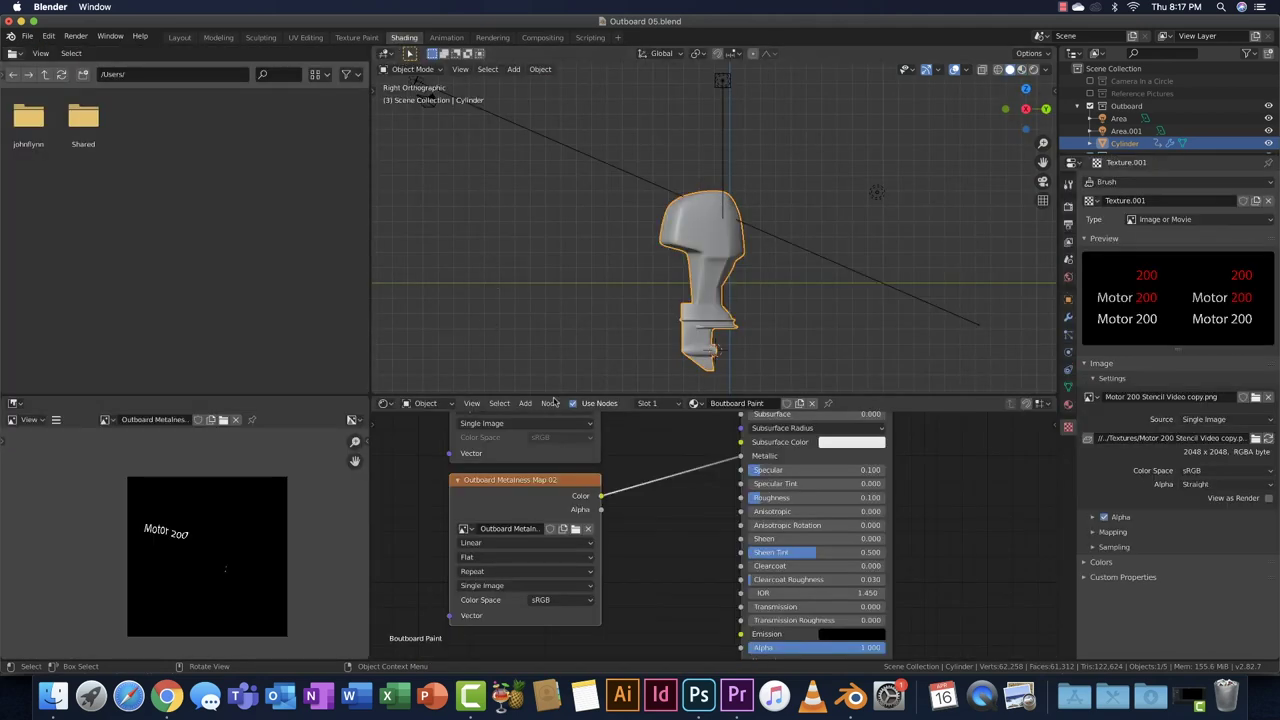
- Frame the Outboard Texture Video and Outboard Metalness Map 02 nodes feeding the Principled BSDF
scroll(661, 463, down, 2)
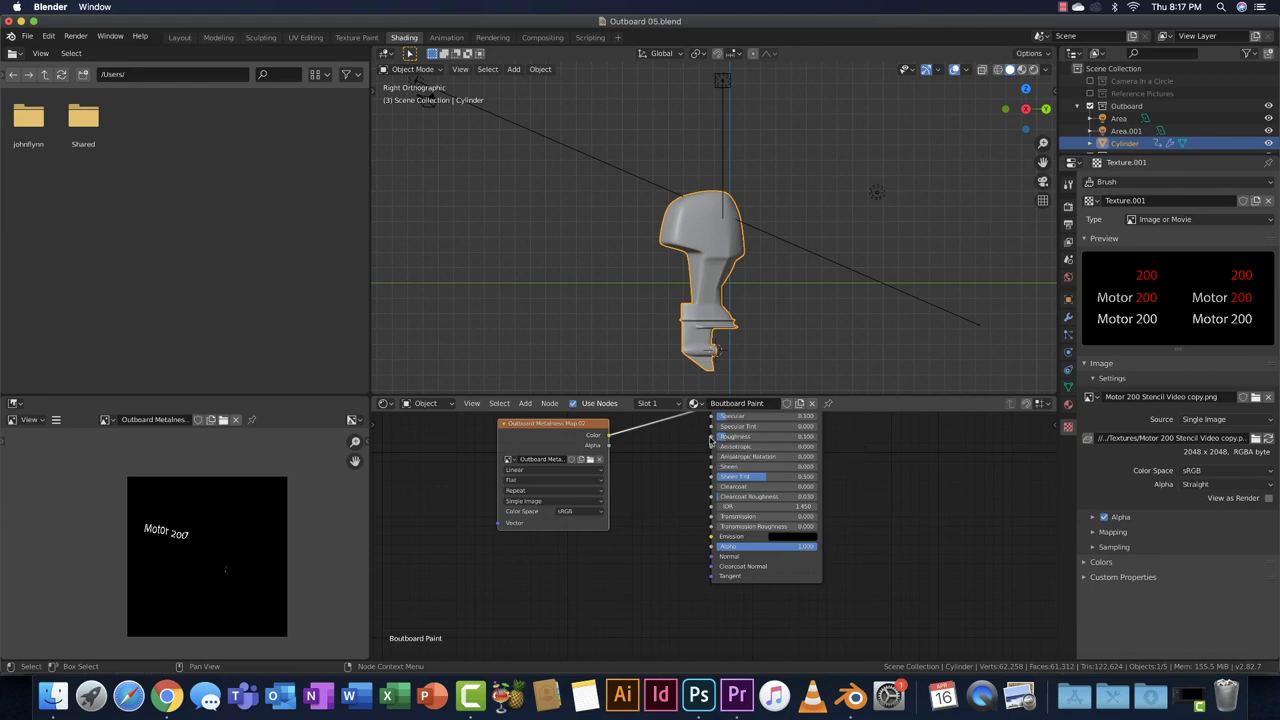
middle_drag(690, 479, 679, 555)
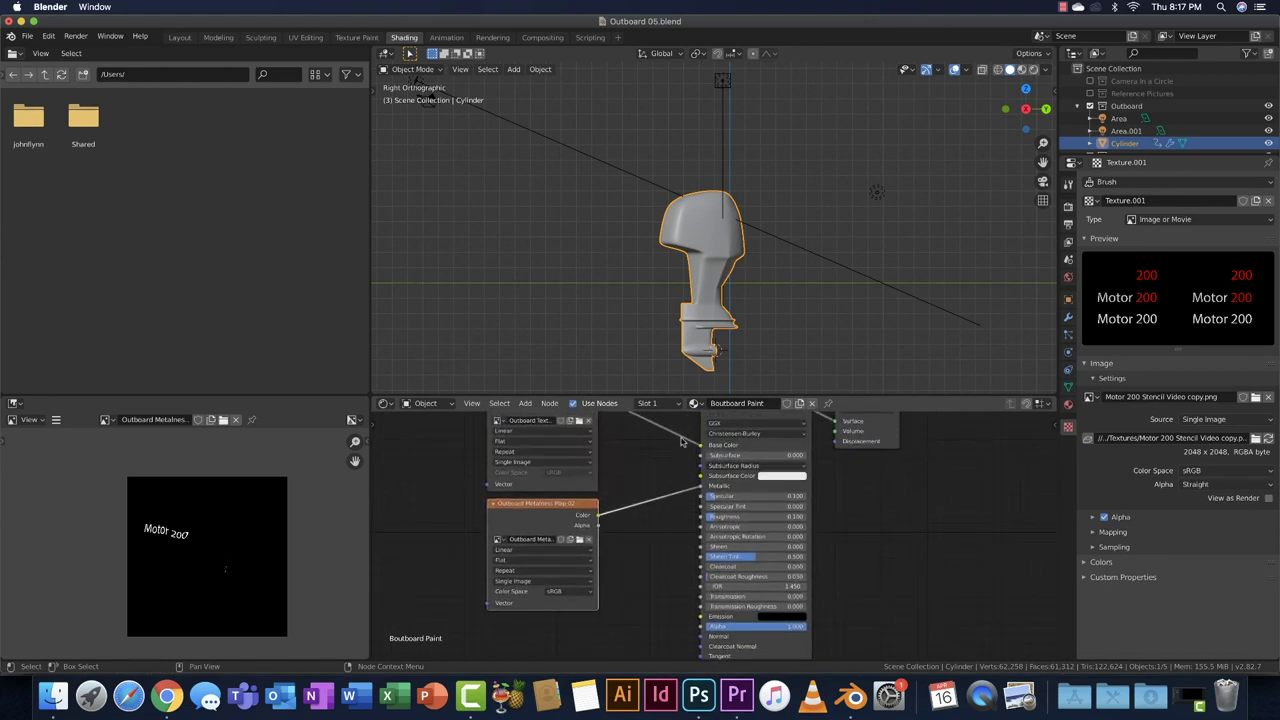
middle_drag(676, 552, 667, 585)
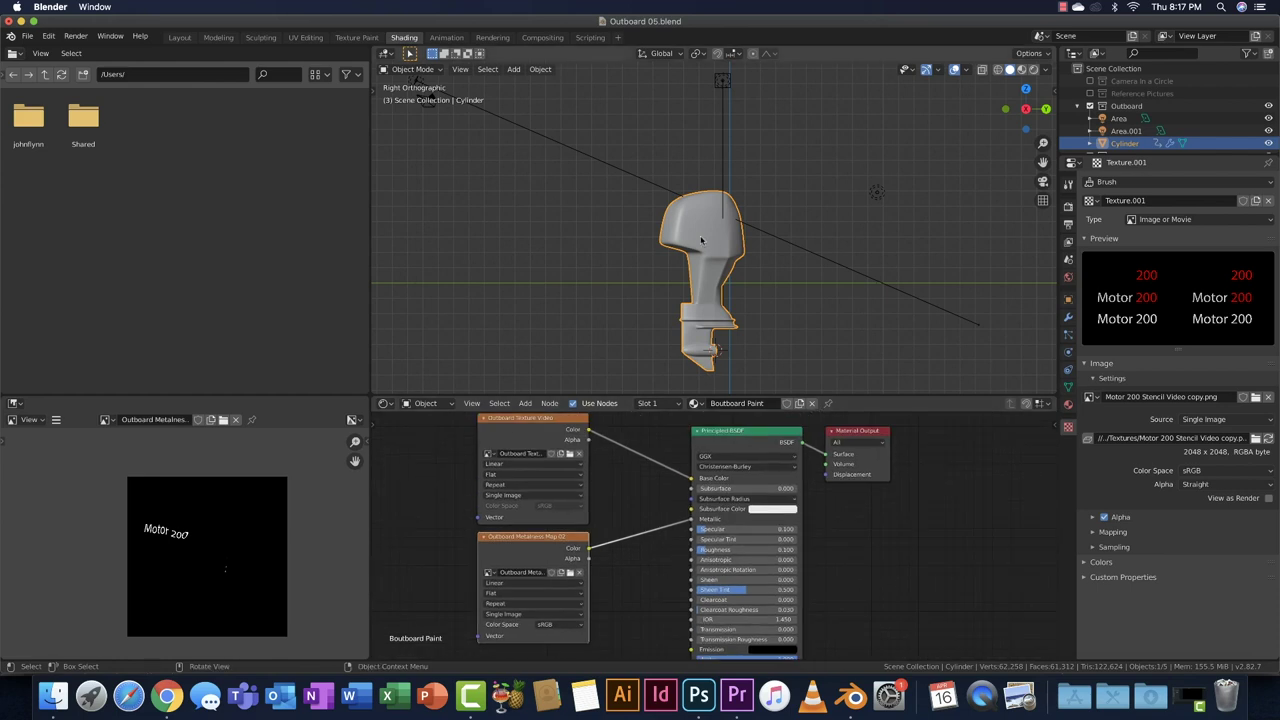